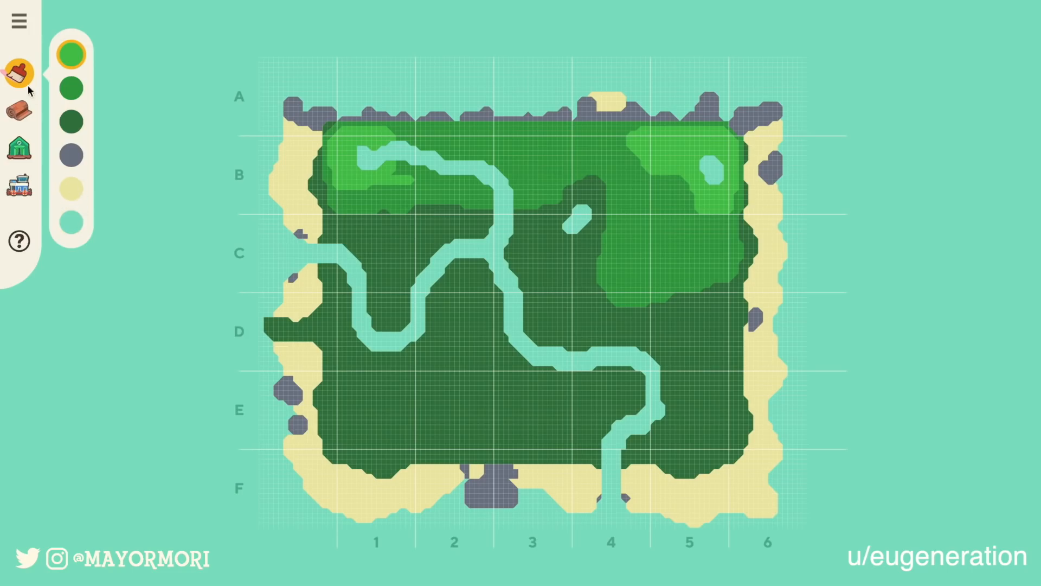
pyautogui.click(19, 112)
pyautogui.click(19, 147)
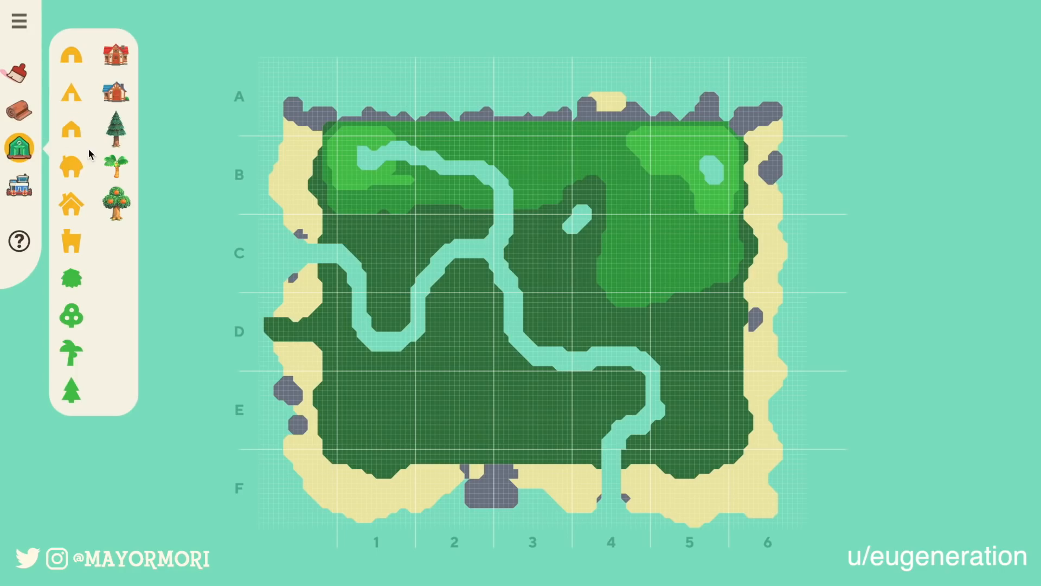
pyautogui.click(19, 184)
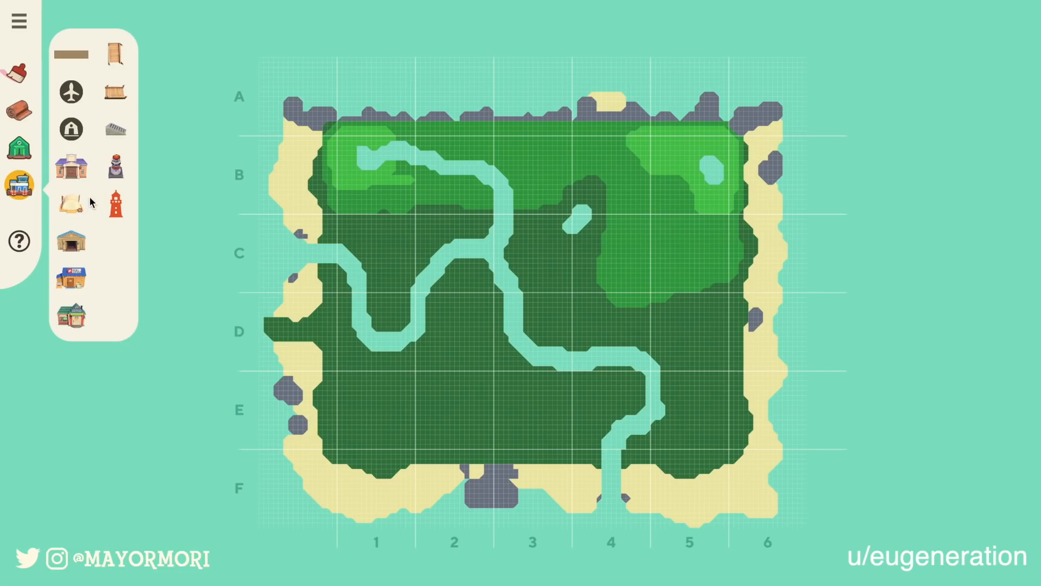
pyautogui.click(110, 131)
# Step: Paint medium-green terrain over the small pond and the dark-green notch between B3 and C4
pyautogui.click(13, 77)
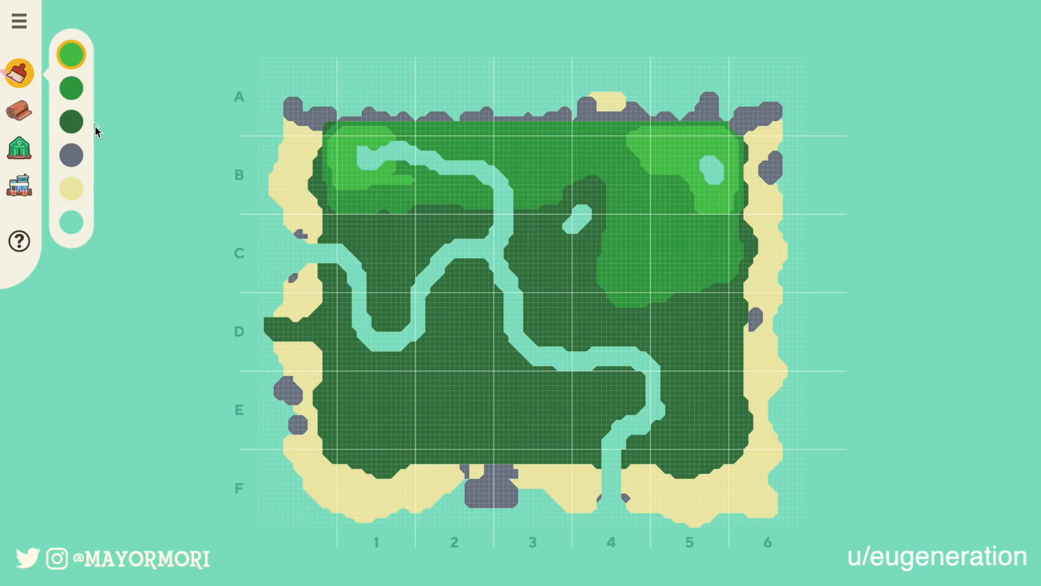
pyautogui.click(68, 88)
pyautogui.moveTo(553, 182)
pyautogui.mouseDown()
pyautogui.moveTo(630, 178)
pyautogui.moveTo(579, 194)
pyautogui.moveTo(559, 181)
pyautogui.moveTo(604, 205)
pyautogui.moveTo(543, 193)
pyautogui.moveTo(603, 203)
pyautogui.moveTo(577, 219)
pyautogui.moveTo(600, 210)
pyautogui.moveTo(557, 200)
pyautogui.moveTo(594, 243)
pyautogui.moveTo(552, 218)
pyautogui.moveTo(609, 232)
pyautogui.moveTo(598, 259)
pyautogui.mouseUp()
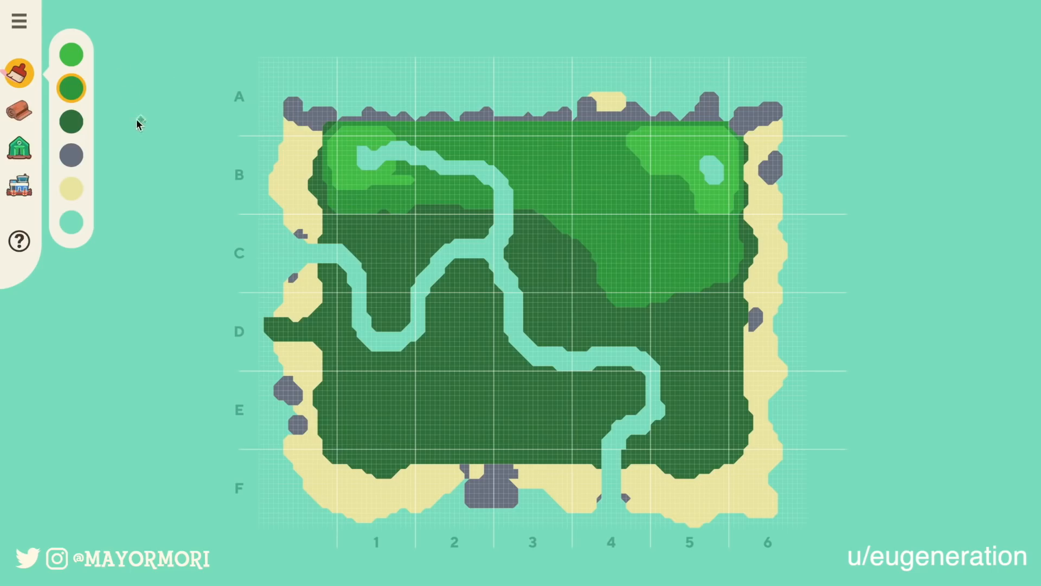
# Step: Carve a winding dark-green path from D5 up to the northern beach in A4, then repair the beach's rock and sand
pyautogui.click(71, 121)
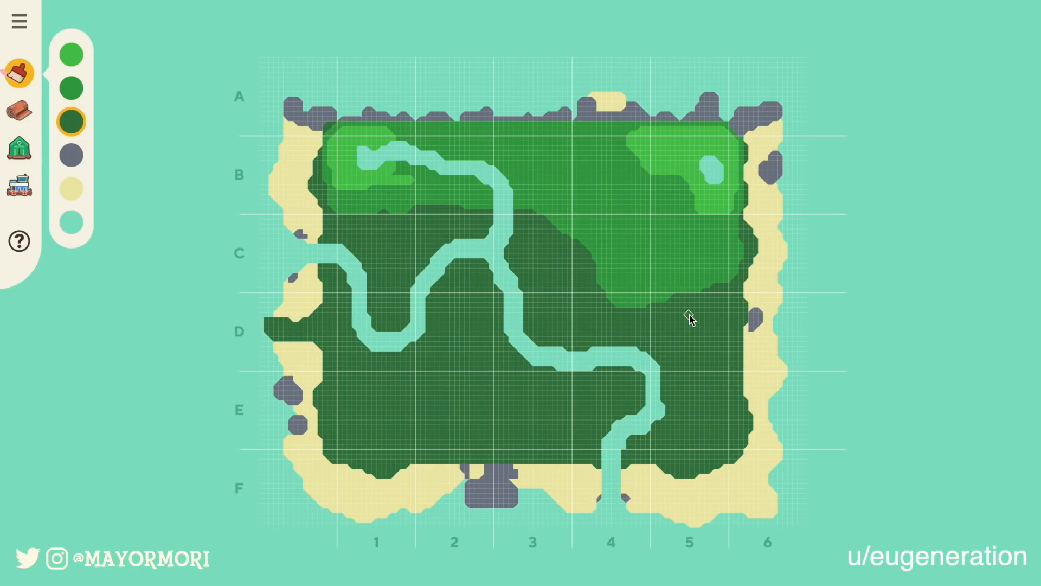
pyautogui.moveTo(689, 310)
pyautogui.mouseDown()
pyautogui.moveTo(687, 210)
pyautogui.moveTo(616, 188)
pyautogui.moveTo(615, 173)
pyautogui.moveTo(655, 167)
pyautogui.moveTo(658, 149)
pyautogui.moveTo(607, 140)
pyautogui.moveTo(607, 110)
pyautogui.mouseUp()
pyautogui.click(72, 156)
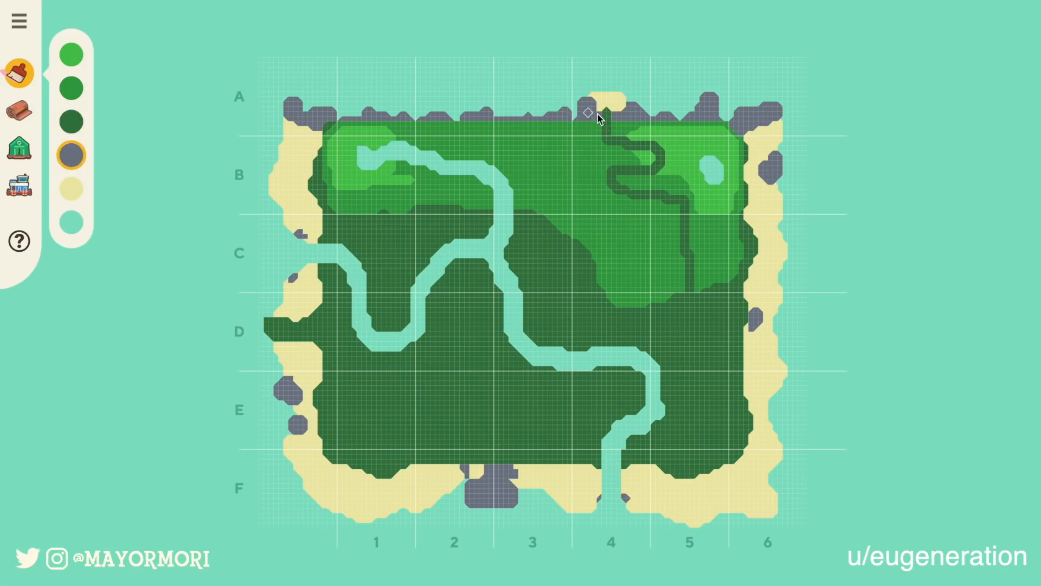
pyautogui.click(615, 117)
pyautogui.click(78, 184)
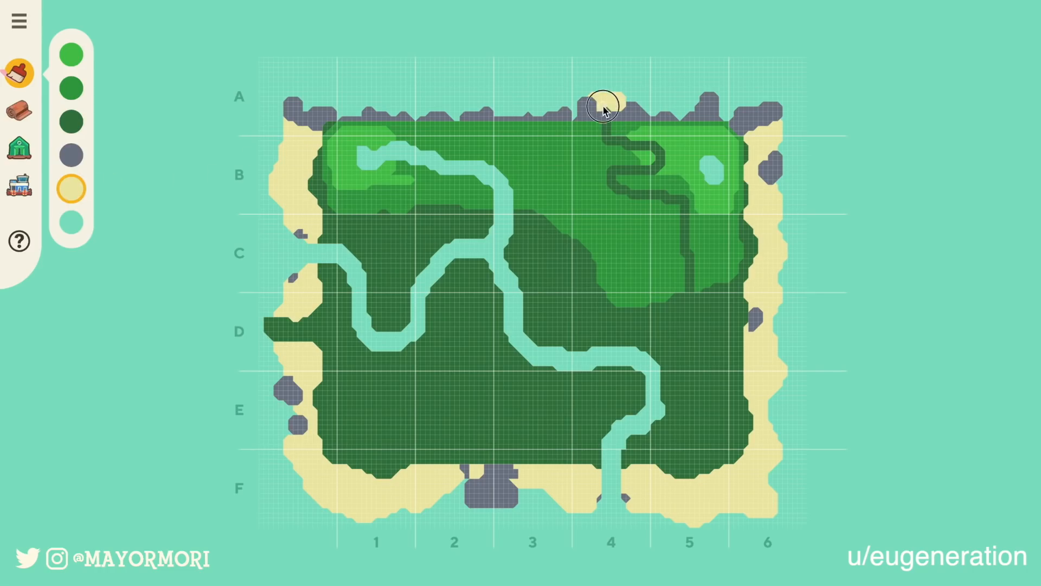
pyautogui.moveTo(604, 111)
pyautogui.mouseDown()
pyautogui.moveTo(608, 119)
pyautogui.moveTo(610, 104)
pyautogui.mouseUp()
# Step: Add narrow dark-green side branches to the winding path in B4, B5 and C4, forming a maze
pyautogui.click(75, 123)
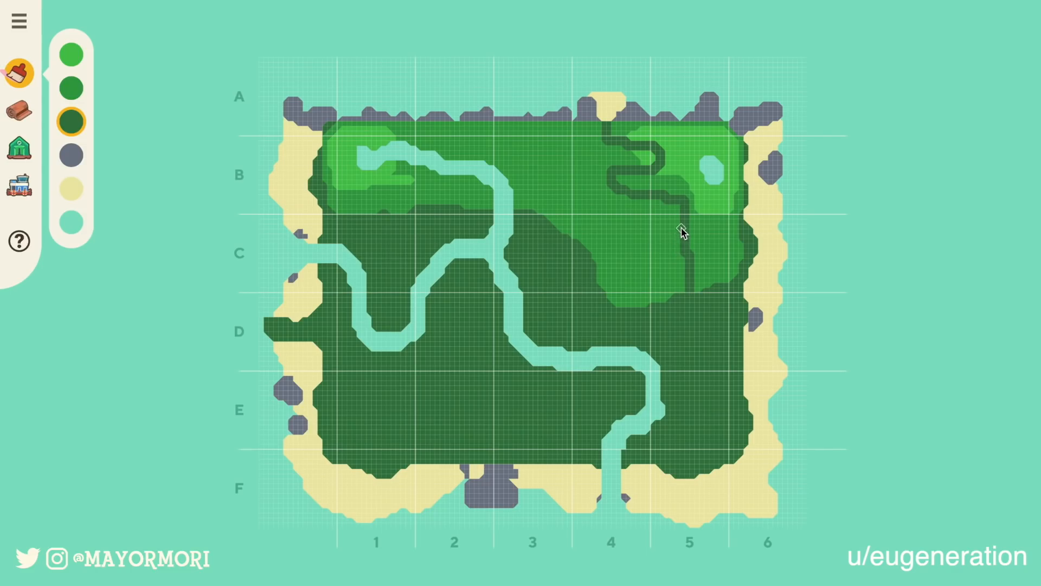
pyautogui.moveTo(681, 233)
pyautogui.mouseDown()
pyautogui.moveTo(653, 230)
pyautogui.moveTo(640, 212)
pyautogui.mouseUp()
pyautogui.moveTo(675, 197)
pyautogui.mouseDown()
pyautogui.moveTo(685, 148)
pyautogui.moveTo(705, 131)
pyautogui.moveTo(648, 143)
pyautogui.moveTo(675, 133)
pyautogui.mouseUp()
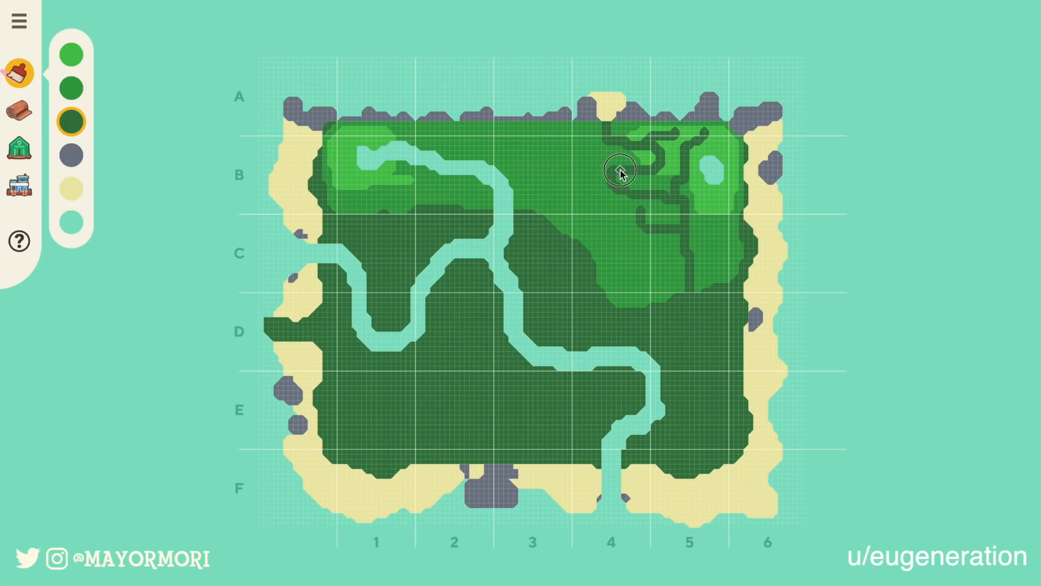
pyautogui.moveTo(607, 161)
pyautogui.mouseDown()
pyautogui.moveTo(586, 141)
pyautogui.moveTo(594, 190)
pyautogui.mouseUp()
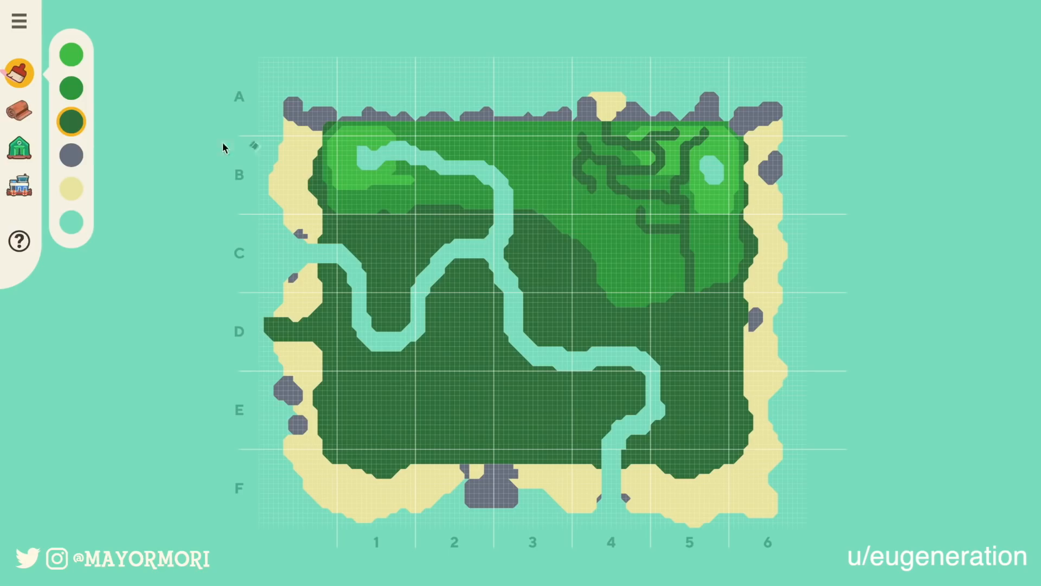
# Step: Paint medium green over the light-green plateau and its pond in the island's northeast, around the maze
pyautogui.click(69, 87)
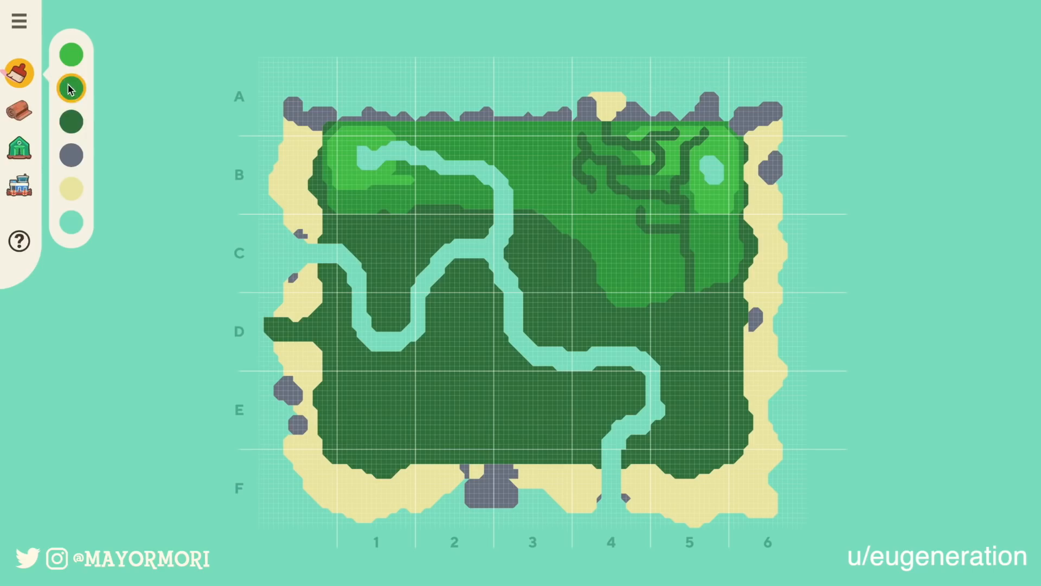
pyautogui.moveTo(632, 136)
pyautogui.mouseDown()
pyautogui.moveTo(684, 129)
pyautogui.moveTo(660, 142)
pyautogui.moveTo(676, 166)
pyautogui.moveTo(660, 176)
pyautogui.moveTo(675, 172)
pyautogui.moveTo(632, 143)
pyautogui.moveTo(629, 158)
pyautogui.moveTo(650, 155)
pyautogui.moveTo(642, 164)
pyautogui.moveTo(694, 131)
pyautogui.moveTo(732, 139)
pyautogui.moveTo(738, 177)
pyautogui.moveTo(686, 159)
pyautogui.moveTo(708, 144)
pyautogui.moveTo(716, 161)
pyautogui.moveTo(723, 151)
pyautogui.moveTo(731, 205)
pyautogui.moveTo(726, 145)
pyautogui.mouseUp()
pyautogui.moveTo(725, 214)
pyautogui.mouseDown()
pyautogui.moveTo(705, 174)
pyautogui.moveTo(694, 209)
pyautogui.moveTo(709, 174)
pyautogui.moveTo(683, 163)
pyautogui.moveTo(679, 173)
pyautogui.mouseUp()
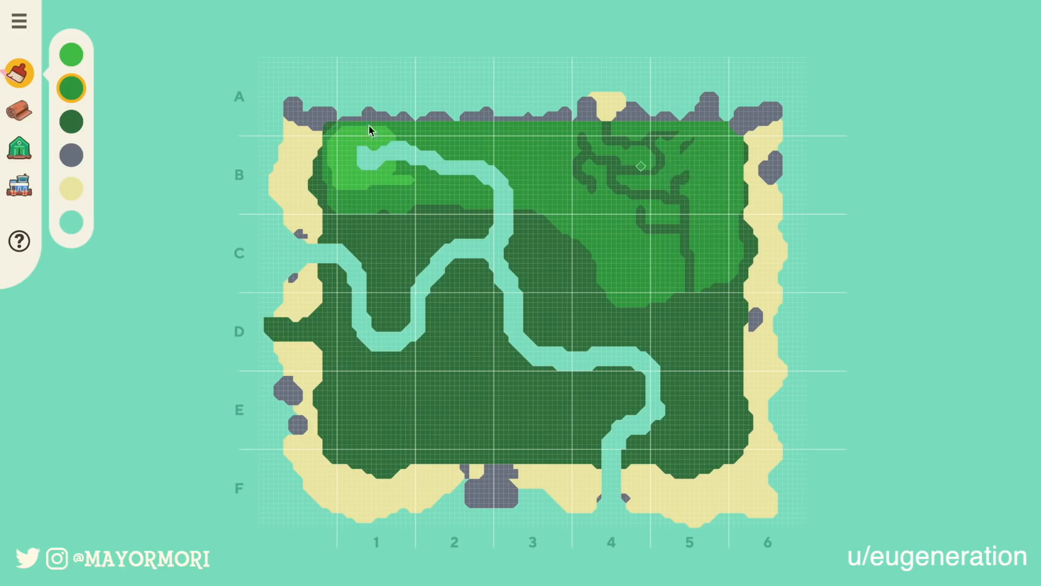
# Step: Redraw the dark-green maze branches in the upper part of B5 and add a branch reaching into B3
pyautogui.click(71, 122)
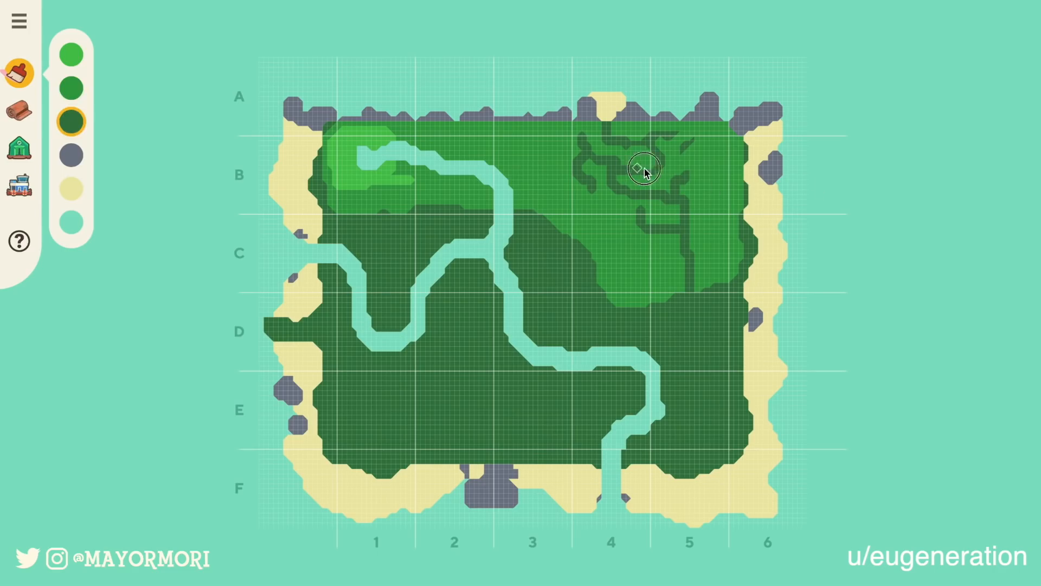
pyautogui.click(647, 148)
pyautogui.moveTo(647, 148)
pyautogui.mouseDown()
pyautogui.moveTo(673, 131)
pyautogui.moveTo(686, 148)
pyautogui.moveTo(699, 148)
pyautogui.moveTo(700, 132)
pyautogui.moveTo(684, 153)
pyautogui.mouseUp()
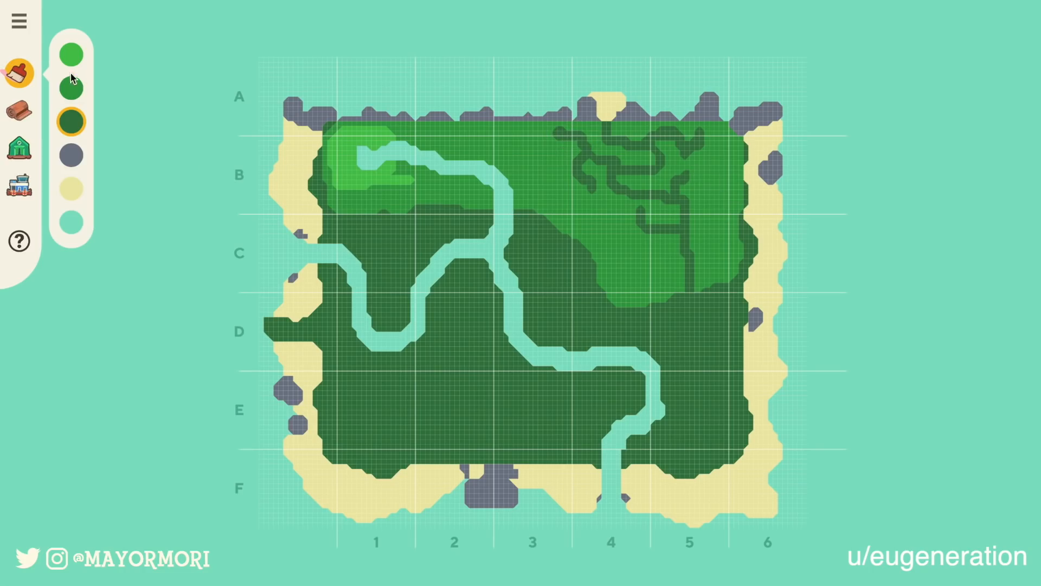
# Step: Paint a light-green raised strip down the plateau's eastern edge from B5 to C5
pyautogui.click(71, 54)
pyautogui.moveTo(720, 124)
pyautogui.mouseDown()
pyautogui.moveTo(704, 255)
pyautogui.moveTo(723, 275)
pyautogui.moveTo(731, 256)
pyautogui.moveTo(730, 276)
pyautogui.moveTo(742, 143)
pyautogui.moveTo(743, 159)
pyautogui.moveTo(723, 126)
pyautogui.moveTo(741, 140)
pyautogui.moveTo(729, 163)
pyautogui.moveTo(727, 144)
pyautogui.moveTo(735, 200)
pyautogui.moveTo(734, 181)
pyautogui.moveTo(722, 200)
pyautogui.moveTo(712, 189)
pyautogui.moveTo(724, 192)
pyautogui.moveTo(726, 242)
pyautogui.moveTo(716, 199)
pyautogui.moveTo(714, 255)
pyautogui.mouseUp()
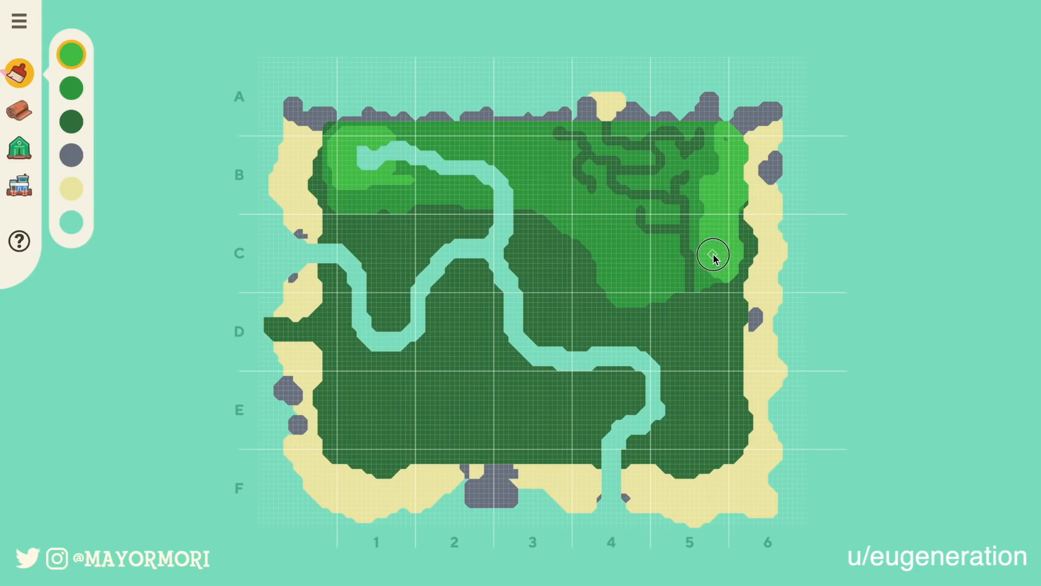
pyautogui.click(728, 141)
# Step: Fill in the river branch between D1 and C2 with dark-green ground
pyautogui.click(19, 147)
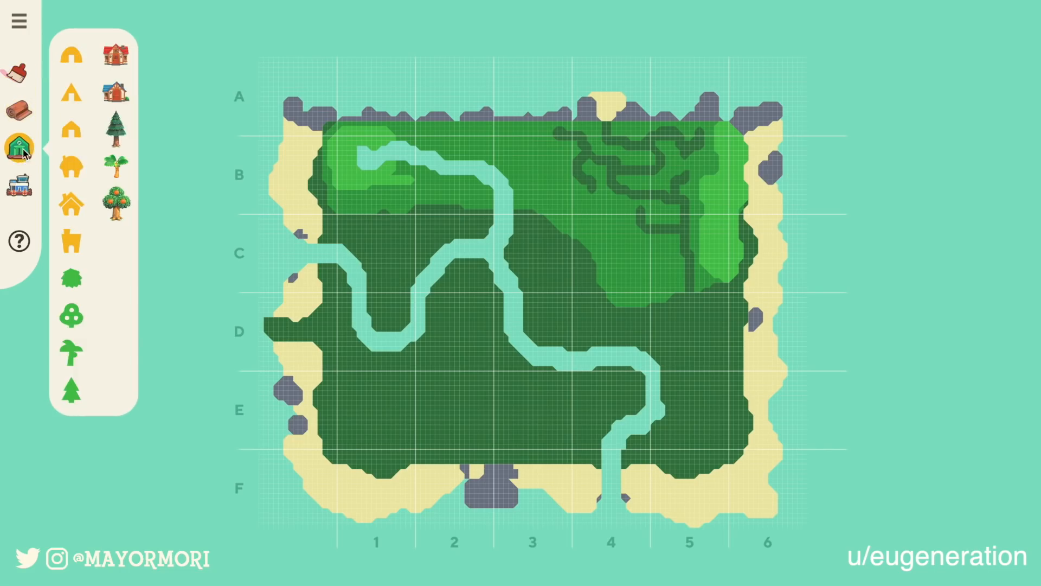
pyautogui.click(113, 201)
pyautogui.click(19, 73)
pyautogui.click(69, 125)
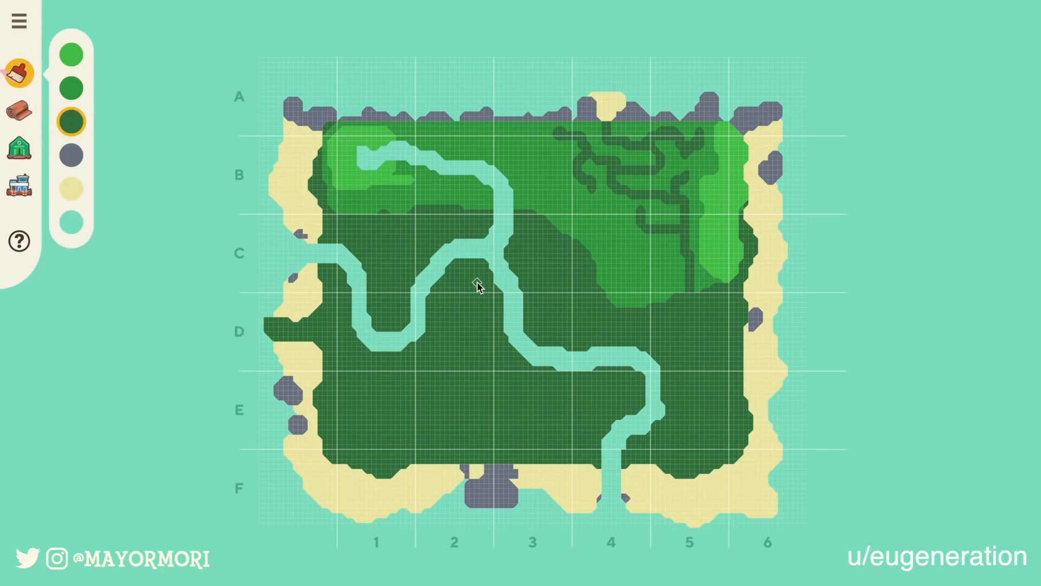
pyautogui.moveTo(477, 279)
pyautogui.mouseDown()
pyautogui.moveTo(476, 221)
pyautogui.moveTo(477, 257)
pyautogui.moveTo(480, 237)
pyautogui.moveTo(455, 266)
pyautogui.moveTo(439, 274)
pyautogui.moveTo(430, 251)
pyautogui.moveTo(417, 283)
pyautogui.moveTo(410, 278)
pyautogui.moveTo(405, 303)
pyautogui.moveTo(429, 322)
pyautogui.moveTo(398, 313)
pyautogui.moveTo(412, 295)
pyautogui.moveTo(421, 309)
pyautogui.moveTo(468, 261)
pyautogui.mouseUp()
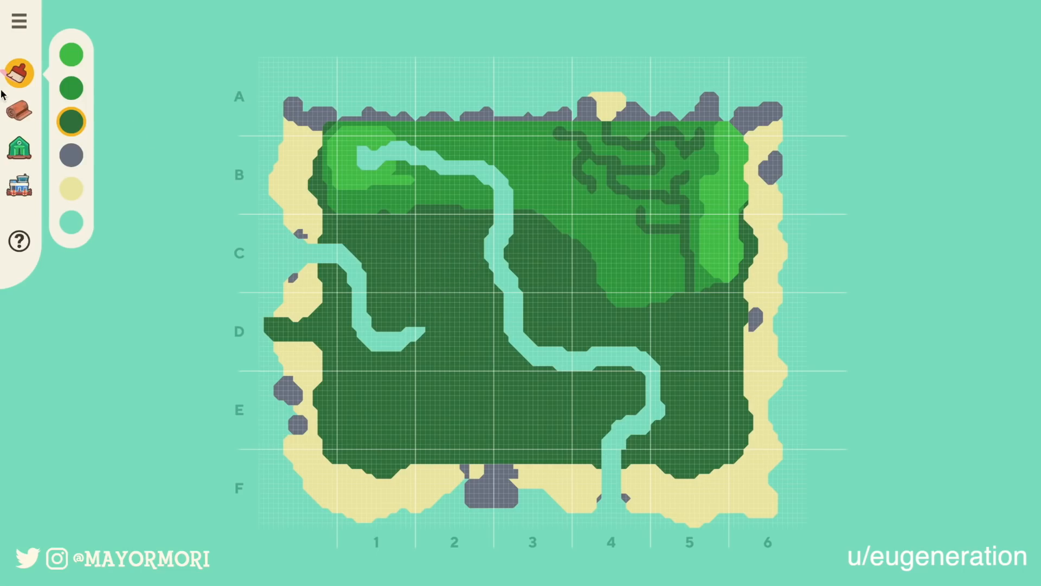
# Step: Plant an orchard of fruit trees, three columns by four rows, beside the river in C1 and D1, undoing one stray tree
pyautogui.click(19, 146)
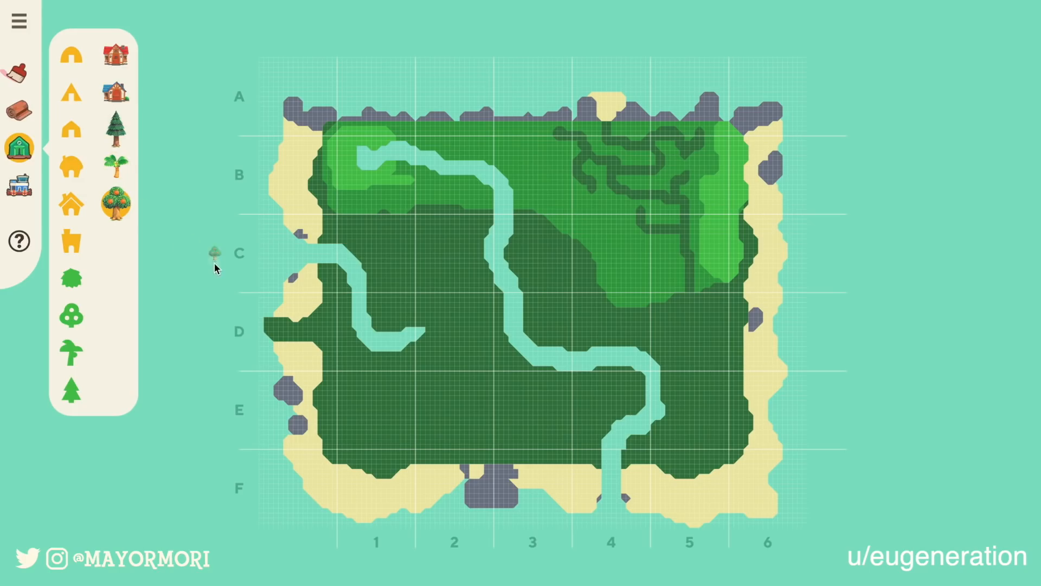
pyautogui.click(384, 319)
pyautogui.click(410, 318)
pyautogui.click(413, 301)
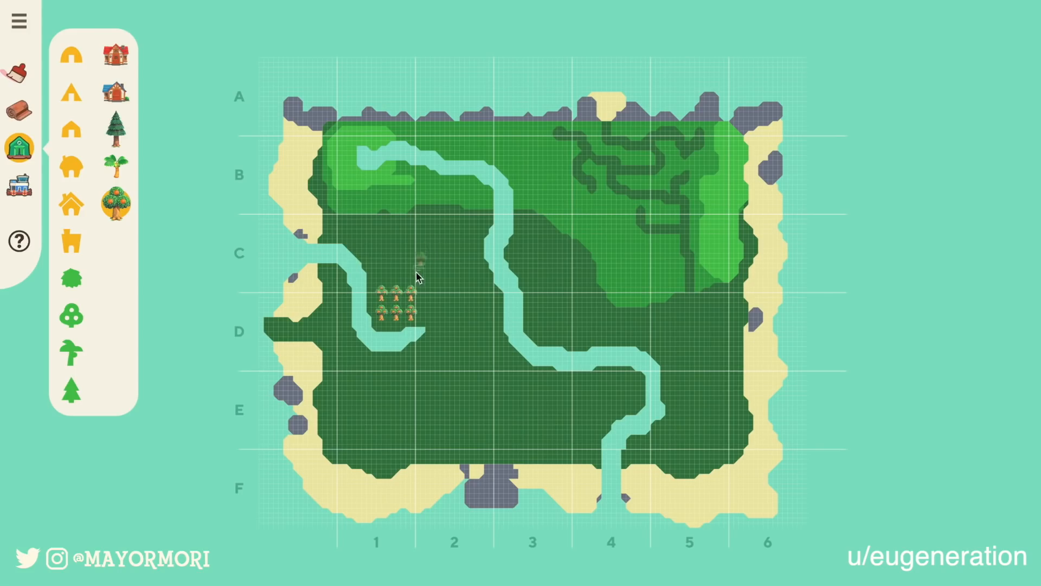
pyautogui.click(413, 285)
pyautogui.click(402, 281)
pyautogui.click(383, 266)
pyautogui.click(398, 266)
pyautogui.click(412, 265)
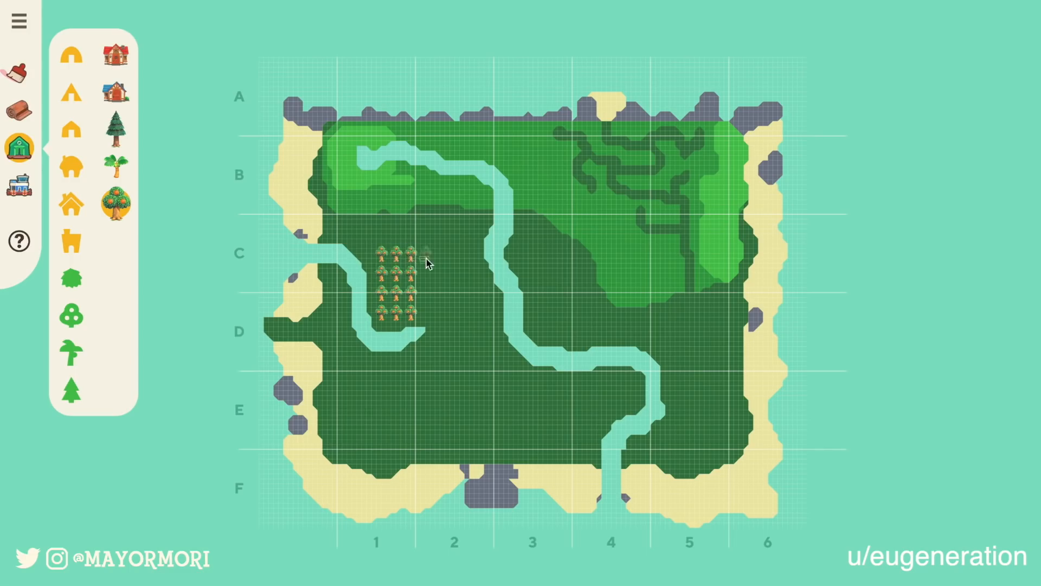
pyautogui.click(362, 257)
pyautogui.hotkey('ctrl', 'z')
# Step: Extend the western river with water from D1 southward to the sea at F1 and widen its mouth
pyautogui.click(22, 80)
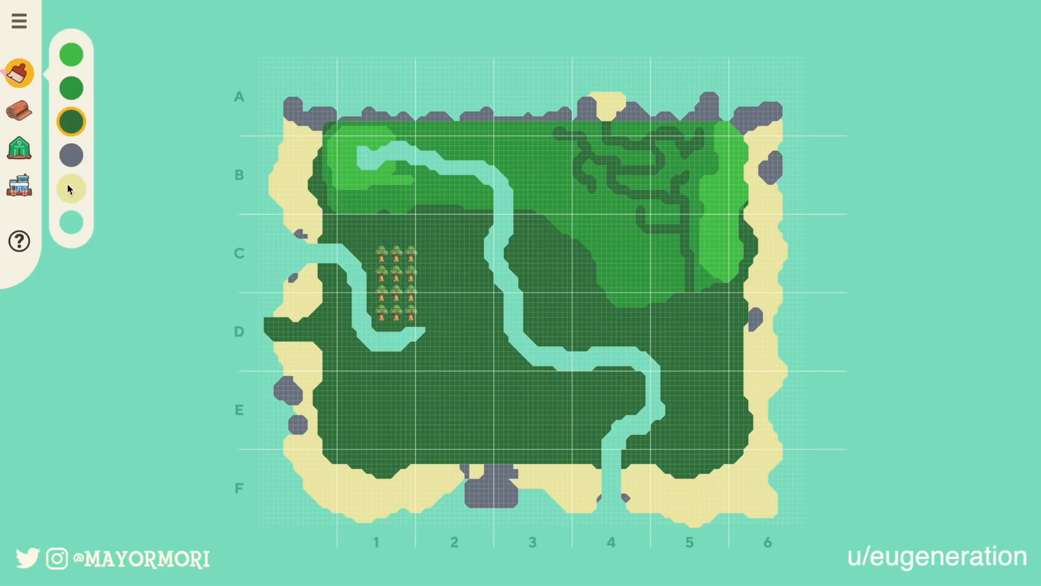
pyautogui.click(71, 222)
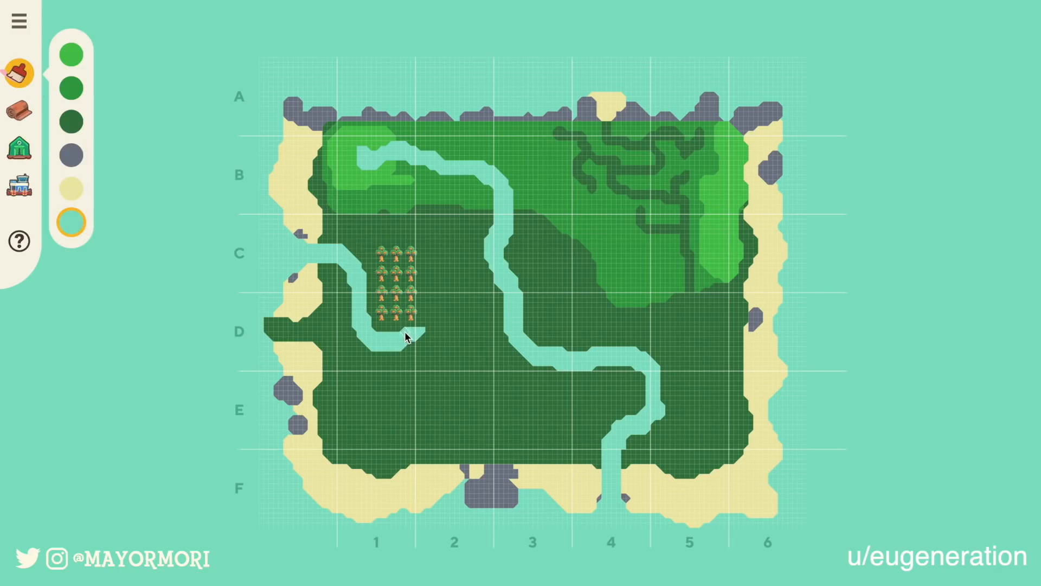
pyautogui.moveTo(408, 336)
pyautogui.mouseDown()
pyautogui.moveTo(434, 392)
pyautogui.moveTo(415, 341)
pyautogui.moveTo(429, 352)
pyautogui.moveTo(409, 340)
pyautogui.moveTo(423, 352)
pyautogui.moveTo(431, 399)
pyautogui.moveTo(427, 425)
pyautogui.moveTo(429, 390)
pyautogui.moveTo(394, 518)
pyautogui.moveTo(413, 493)
pyautogui.moveTo(414, 512)
pyautogui.moveTo(424, 509)
pyautogui.moveTo(416, 455)
pyautogui.moveTo(441, 358)
pyautogui.mouseUp()
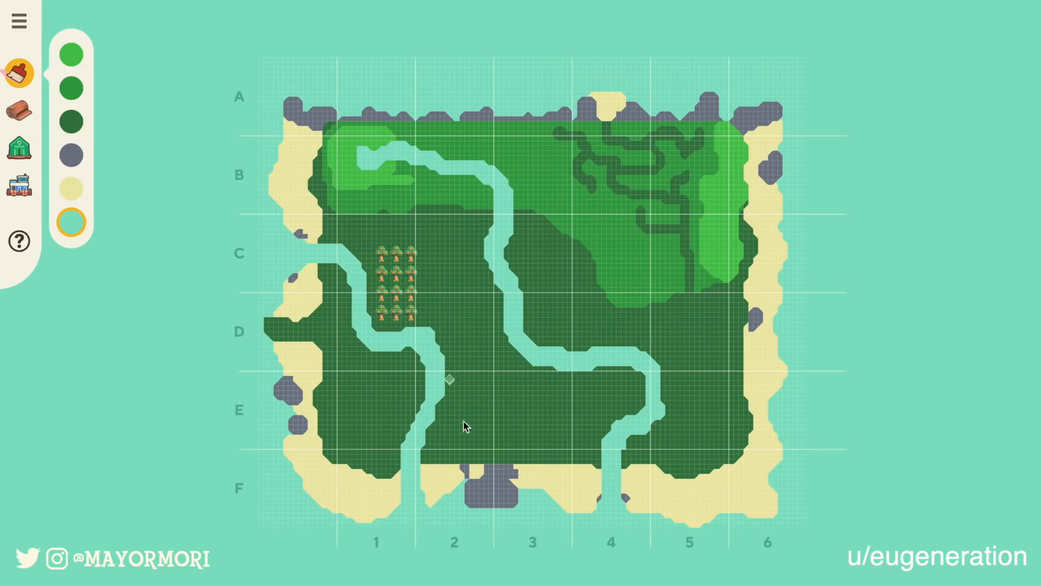
pyautogui.moveTo(427, 400)
pyautogui.mouseDown()
pyautogui.moveTo(409, 435)
pyautogui.moveTo(412, 501)
pyautogui.moveTo(395, 516)
pyautogui.moveTo(406, 486)
pyautogui.moveTo(368, 530)
pyautogui.moveTo(444, 495)
pyautogui.moveTo(432, 500)
pyautogui.mouseUp()
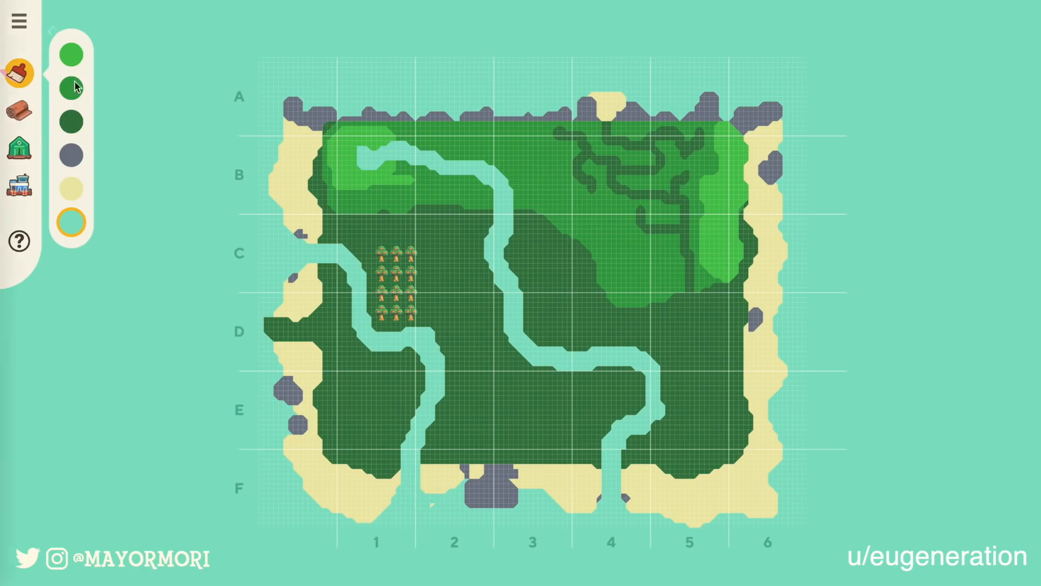
# Step: Place the airport on the southern pier at F2 and the small grey tower on the western rocks in row E
pyautogui.click(26, 109)
pyautogui.click(30, 158)
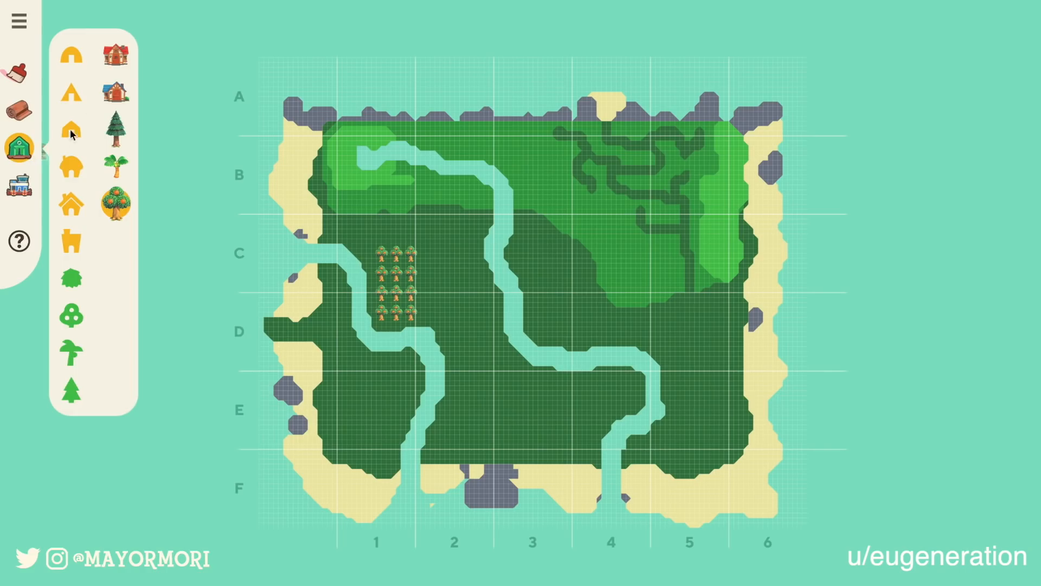
pyautogui.click(30, 180)
pyautogui.click(71, 92)
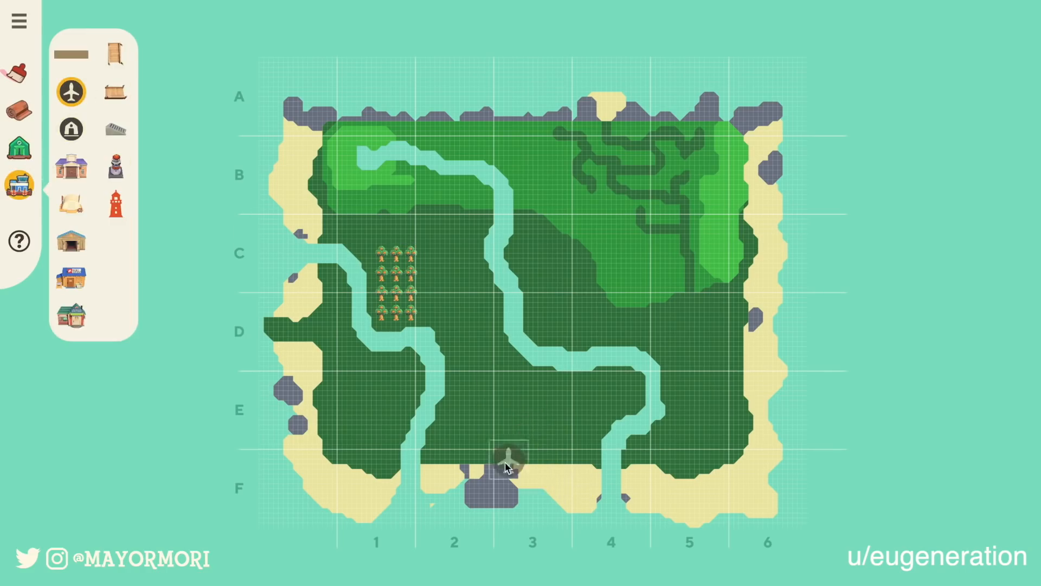
pyautogui.click(478, 472)
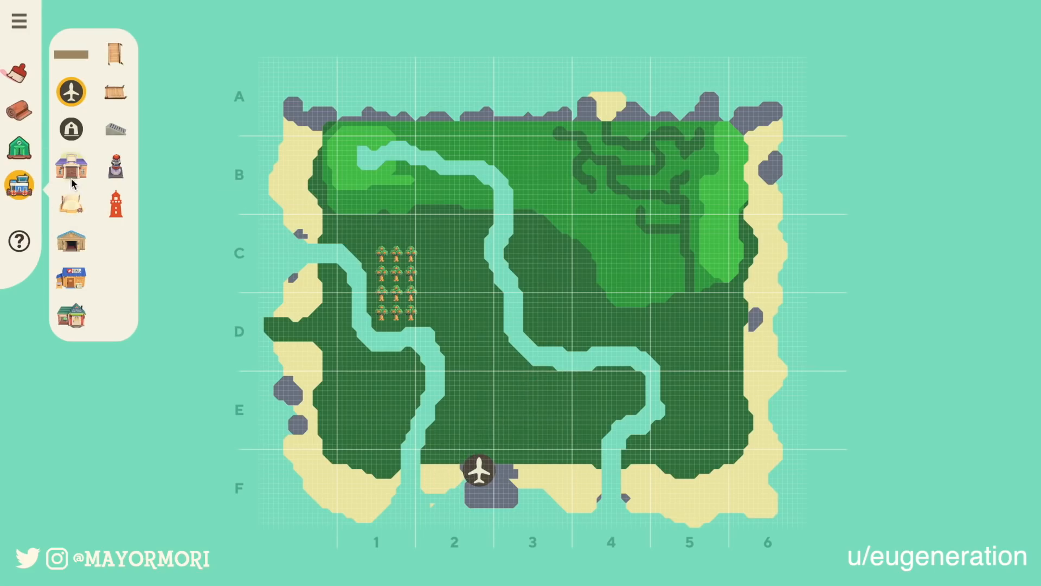
pyautogui.click(116, 171)
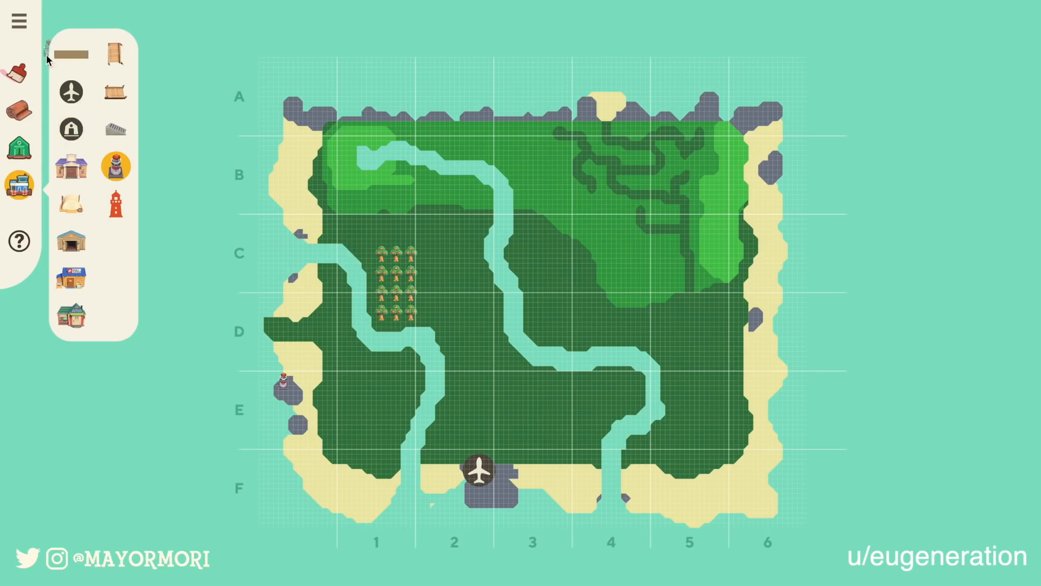
# Step: Place an orange tent at the bottom of D1, just west of the extended river
pyautogui.click(17, 73)
pyautogui.click(20, 149)
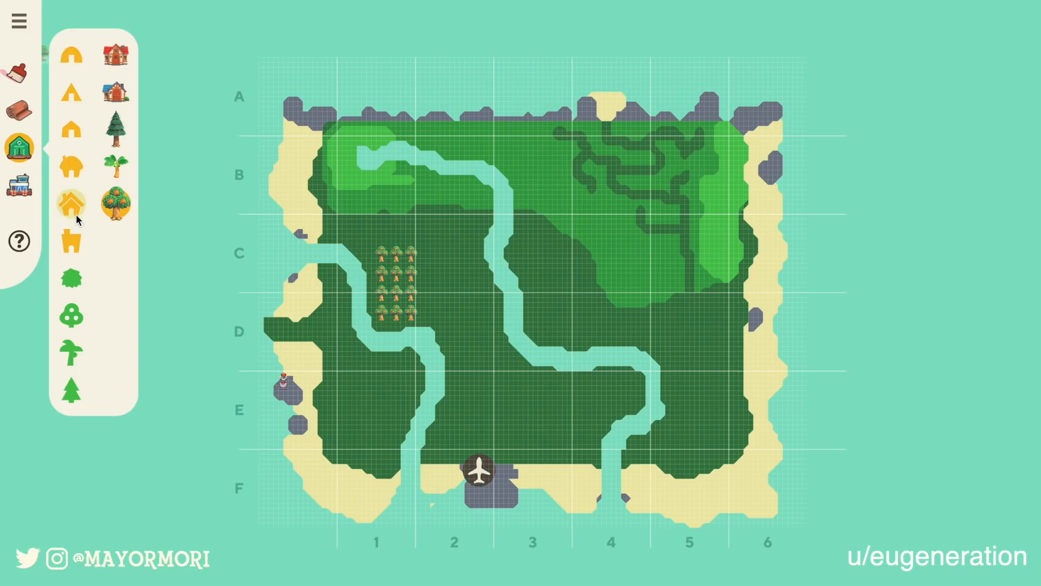
pyautogui.click(71, 94)
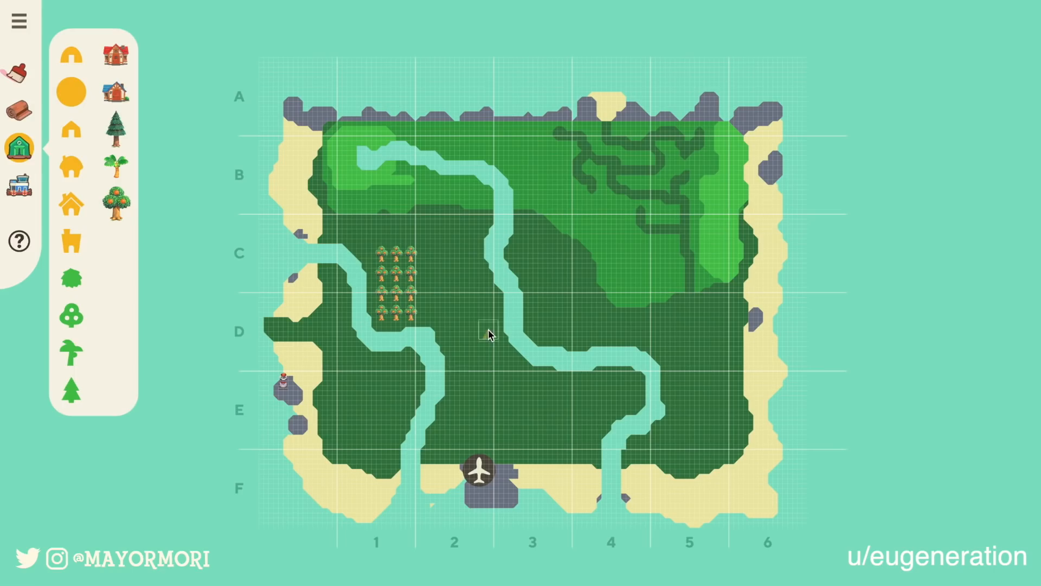
pyautogui.click(405, 364)
# Step: Place the blue-roofed building in D2, between the two rivers
pyautogui.click(23, 190)
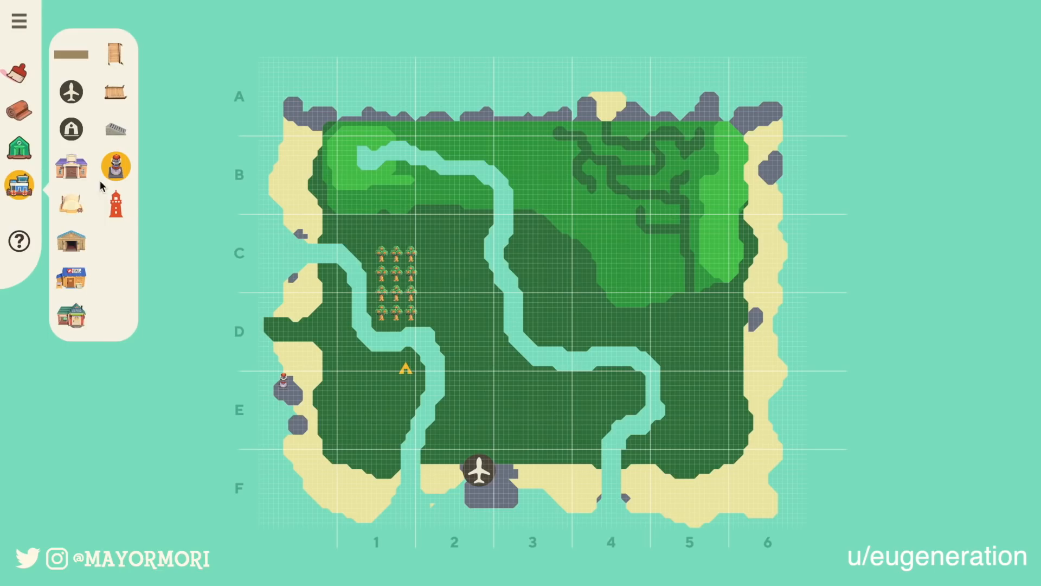
pyautogui.click(74, 280)
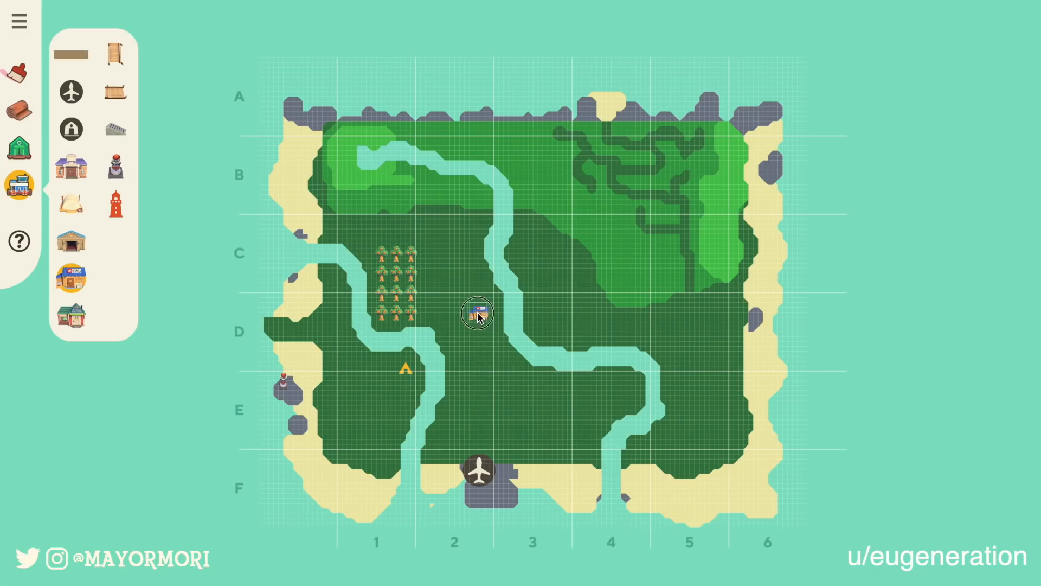
pyautogui.click(478, 316)
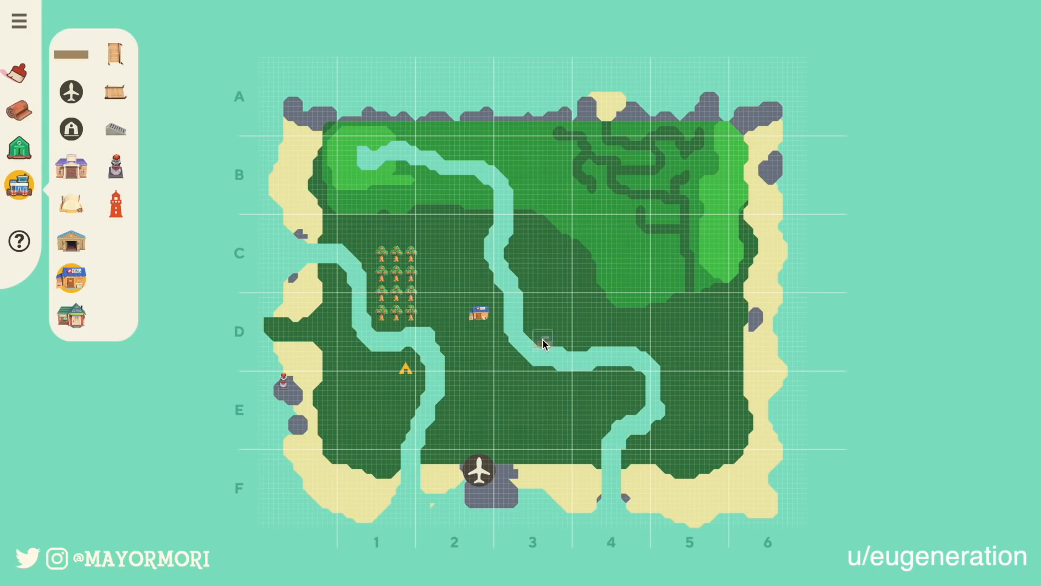
# Step: Place the museum on the light-green plateau above the river source in B1 and a vertical bridge over the western river below the orchard
pyautogui.click(72, 243)
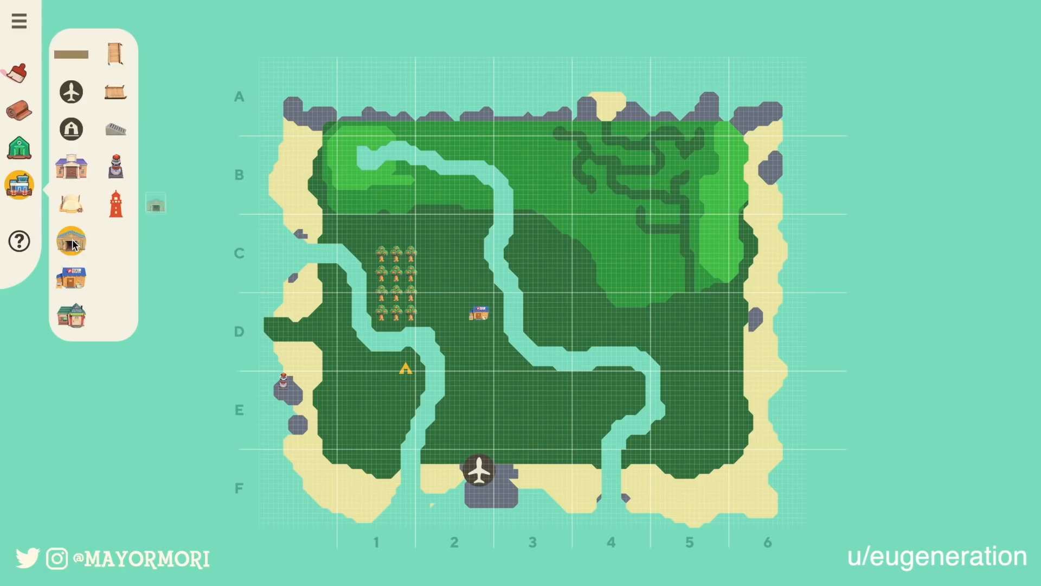
pyautogui.click(362, 133)
pyautogui.click(114, 54)
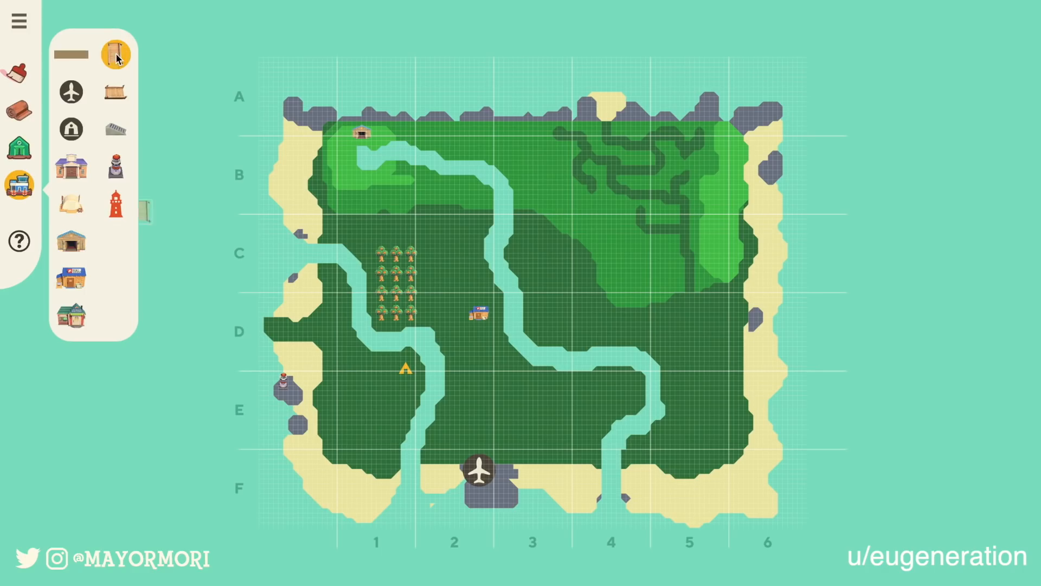
pyautogui.click(390, 341)
# Step: Repaint the light-green ledge in B1 and the maze's westernmost path in mid green
pyautogui.click(32, 74)
pyautogui.click(71, 121)
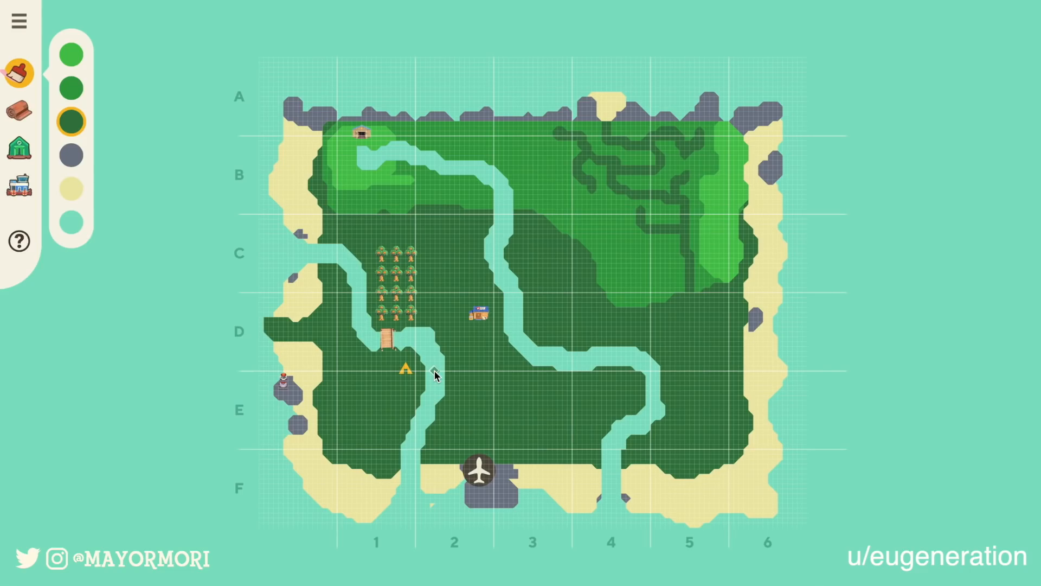
pyautogui.click(71, 90)
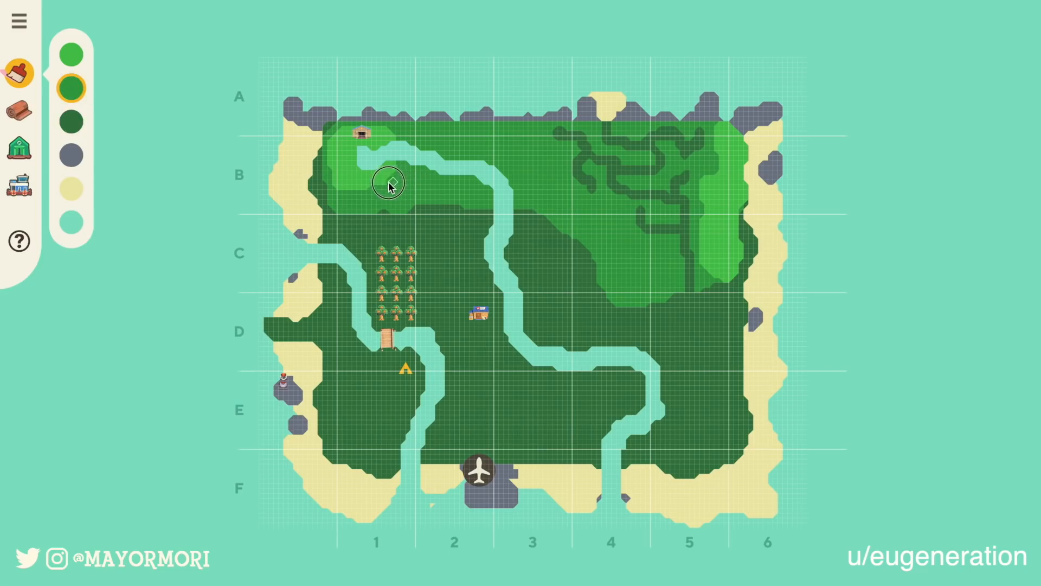
pyautogui.moveTo(383, 189); pyautogui.dragTo(388, 193)
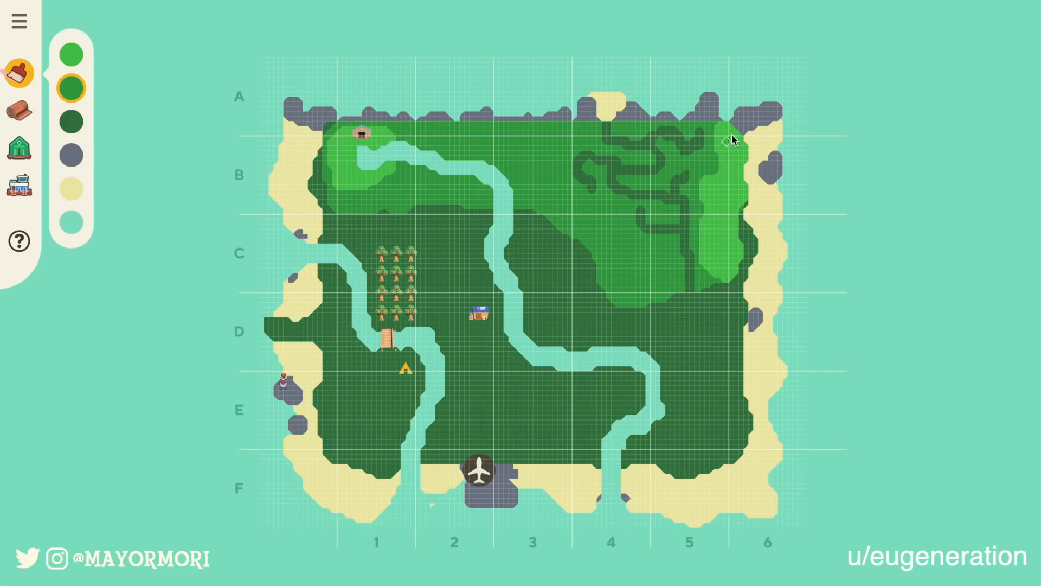
# Step: Paint a small pond with water on the light-green eastern plateau in C5
pyautogui.click(74, 221)
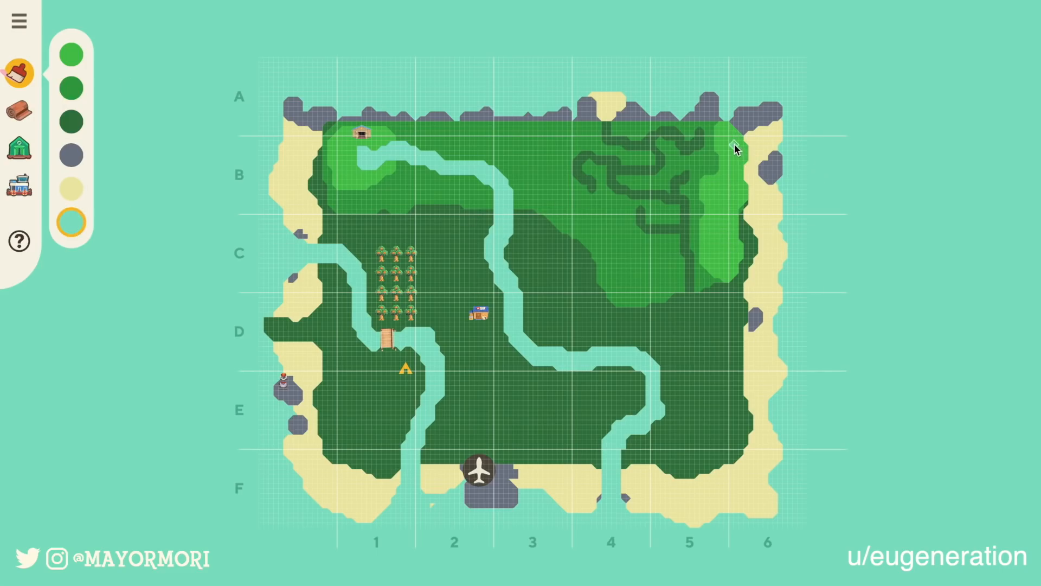
pyautogui.moveTo(724, 228); pyautogui.dragTo(721, 250)
pyautogui.moveTo(603, 133); pyautogui.dragTo(632, 147)
# Step: Place the green-roofed shop in C3, just east of the central river
pyautogui.click(19, 147)
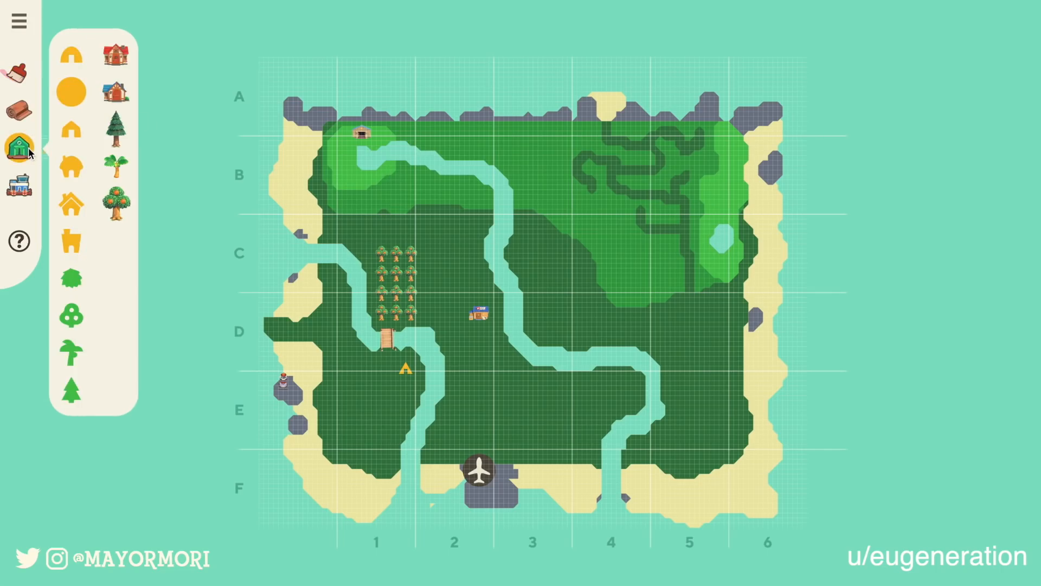
pyautogui.click(19, 185)
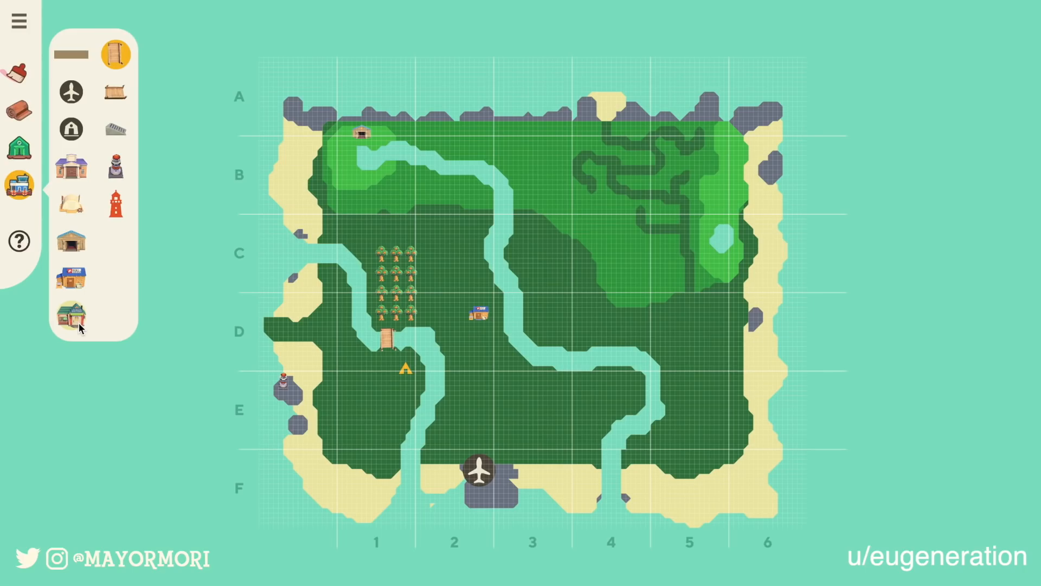
pyautogui.click(79, 323)
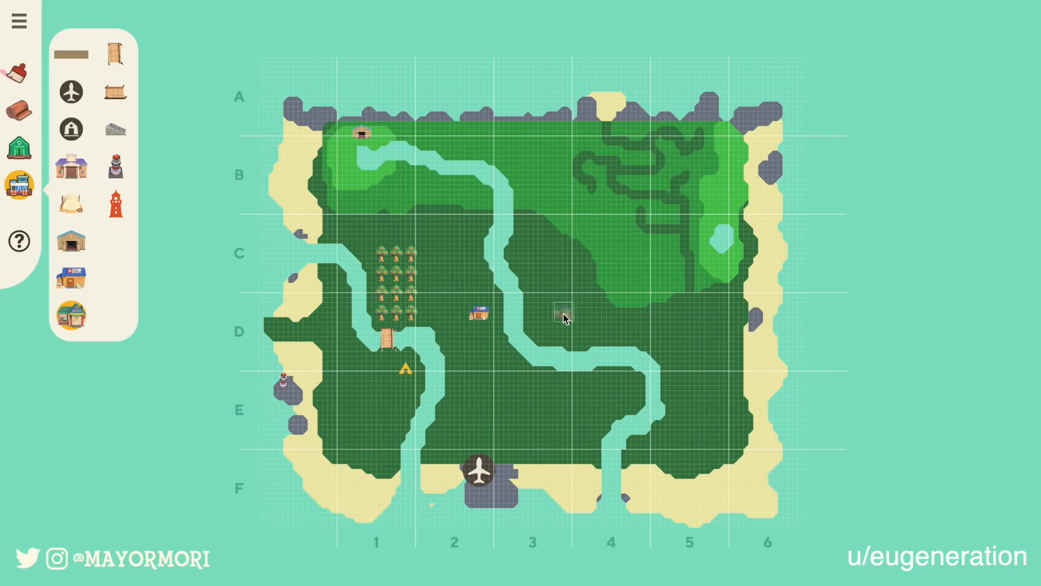
pyautogui.click(531, 254)
# Step: Extend the mid-green terrain southward in C3 so it wraps around the north and east of the shop
pyautogui.click(18, 72)
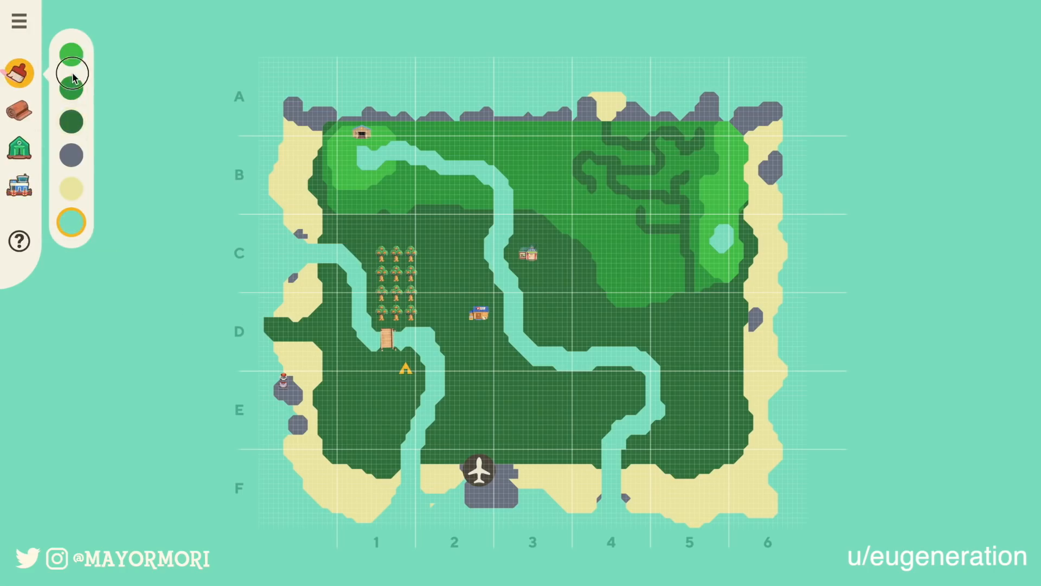
pyautogui.click(72, 79)
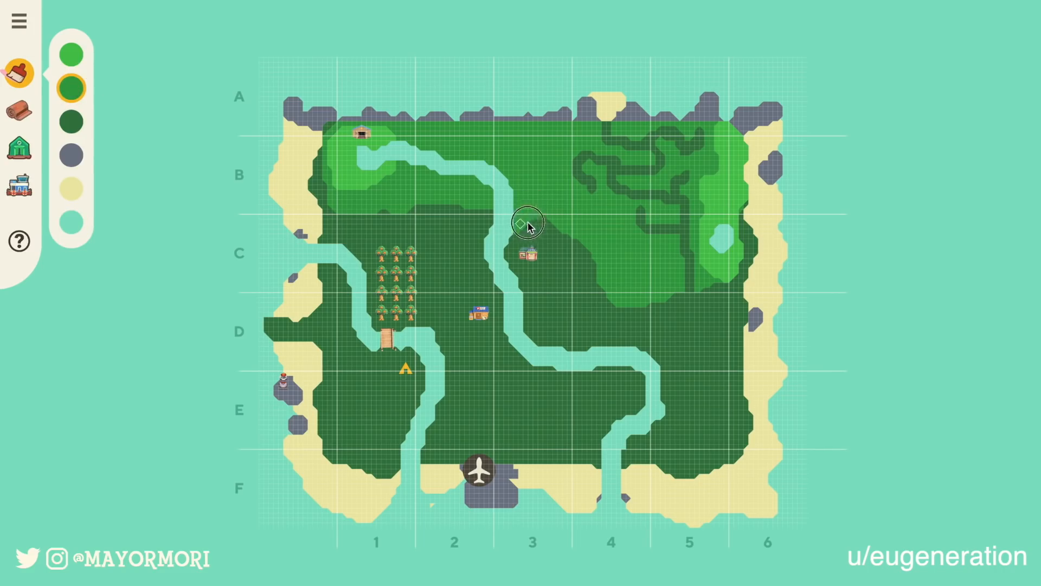
pyautogui.moveTo(529, 225)
pyautogui.mouseDown()
pyautogui.moveTo(538, 228)
pyautogui.moveTo(553, 258)
pyautogui.moveTo(543, 209)
pyautogui.moveTo(565, 242)
pyautogui.moveTo(581, 244)
pyautogui.moveTo(559, 261)
pyautogui.moveTo(585, 248)
pyautogui.moveTo(601, 258)
pyautogui.moveTo(576, 249)
pyautogui.mouseUp()
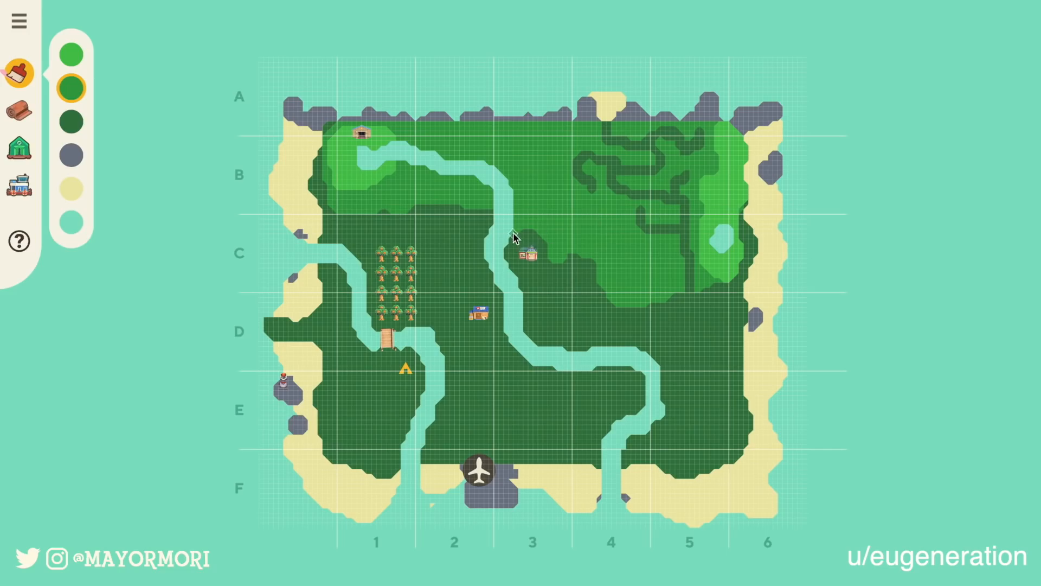
pyautogui.moveTo(515, 232); pyautogui.dragTo(544, 231)
# Step: Plant a scattered grove of pine trees around and north of the shop, across B3 and C3
pyautogui.click(20, 185)
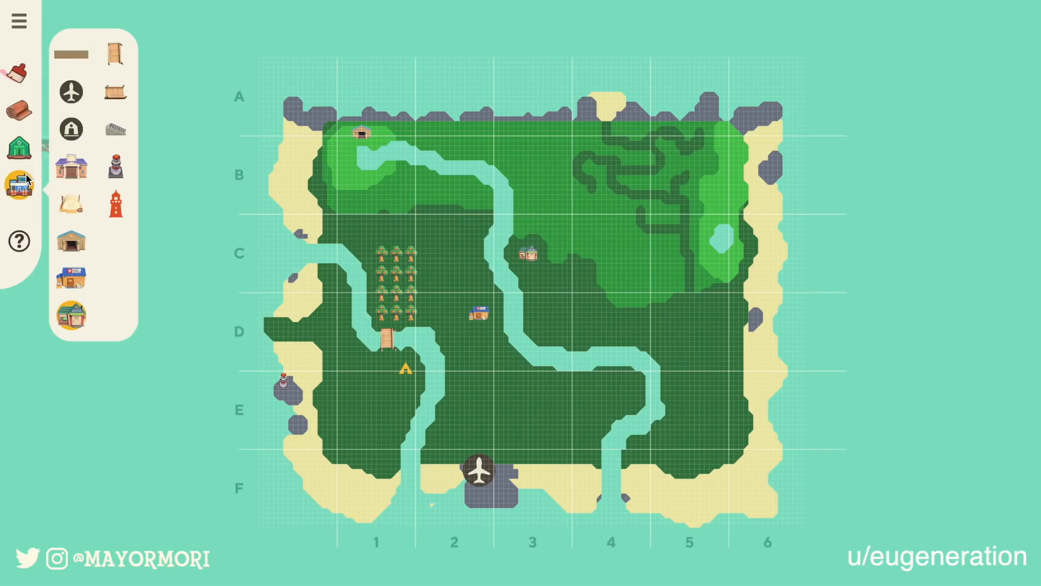
pyautogui.click(19, 146)
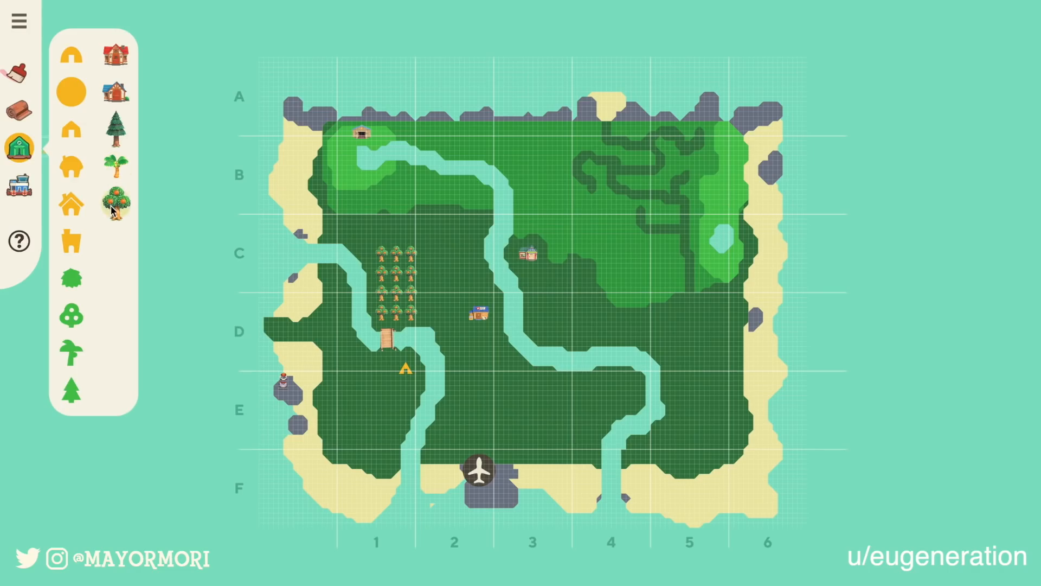
pyautogui.click(115, 129)
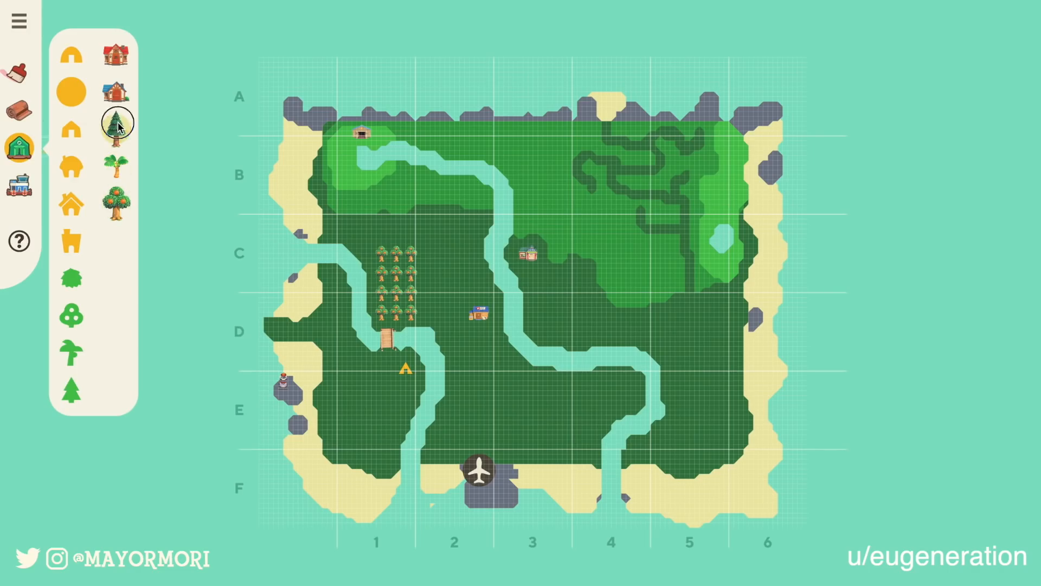
pyautogui.click(515, 247)
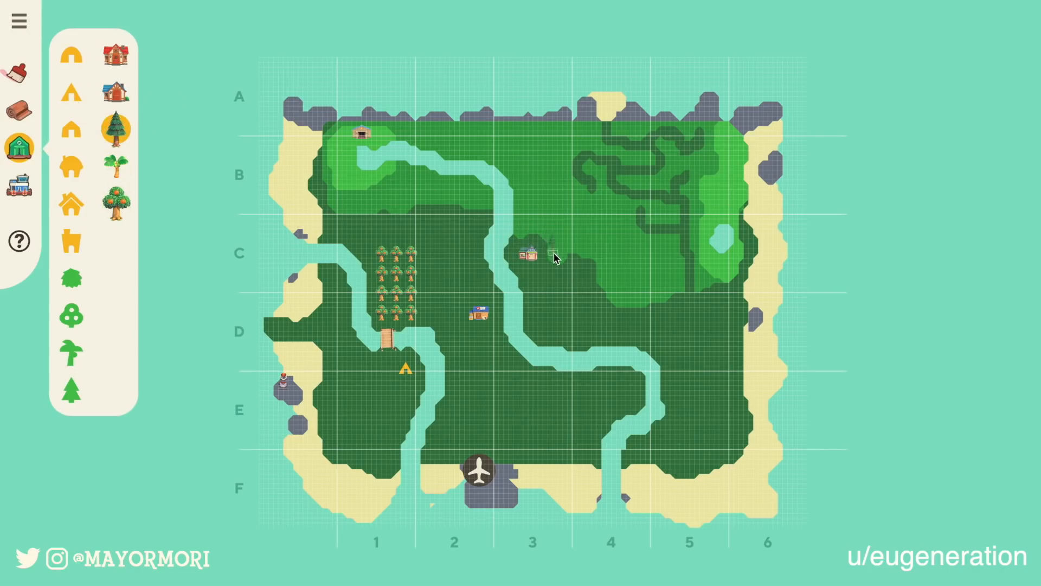
pyautogui.click(538, 228)
pyautogui.click(520, 238)
pyautogui.click(539, 212)
pyautogui.click(541, 233)
pyautogui.click(123, 138)
pyautogui.click(561, 220)
pyautogui.click(536, 206)
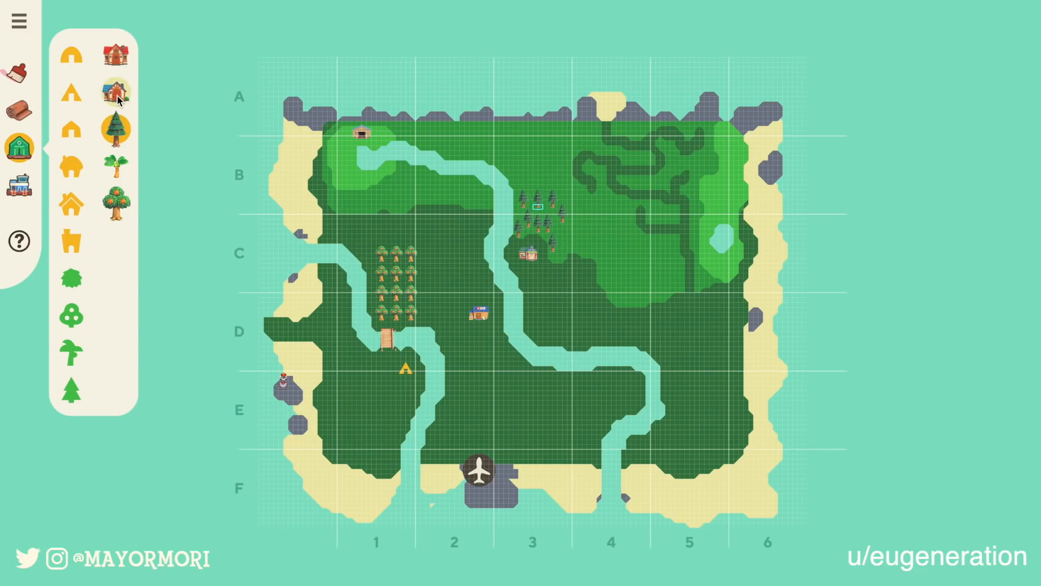
# Step: Place orange arched huts: three along E5's southern edge, one at the top of B2, and one east of the pines on the C3–C4 line
pyautogui.click(74, 56)
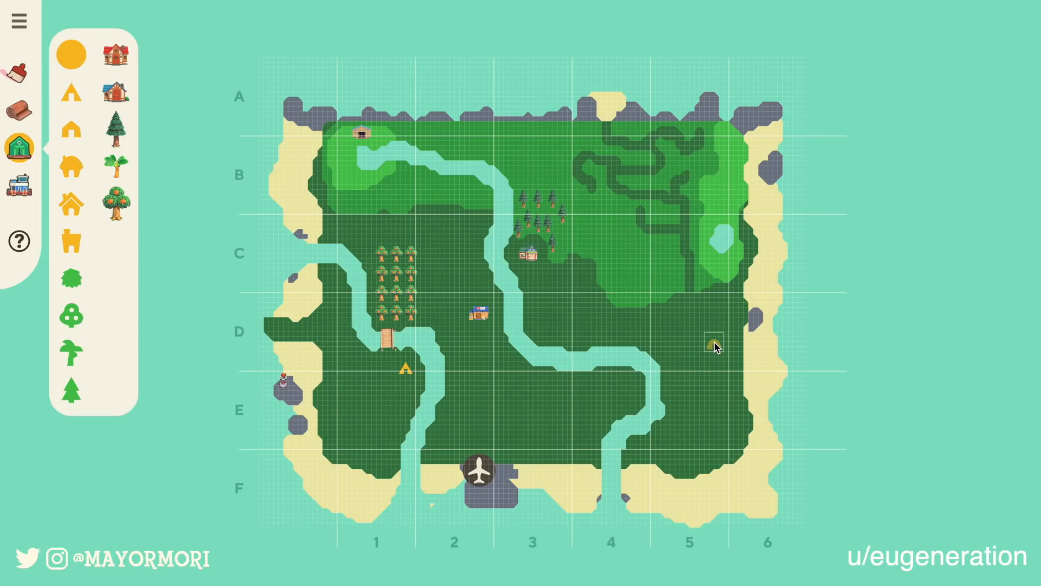
pyautogui.moveTo(714, 346); pyautogui.dragTo(674, 417)
pyautogui.click(695, 446)
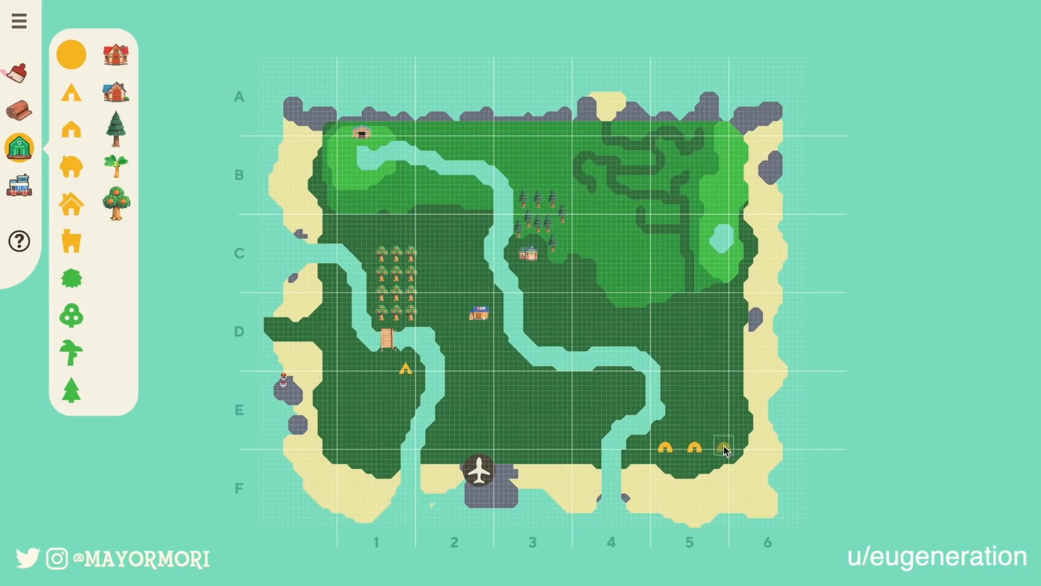
pyautogui.click(725, 448)
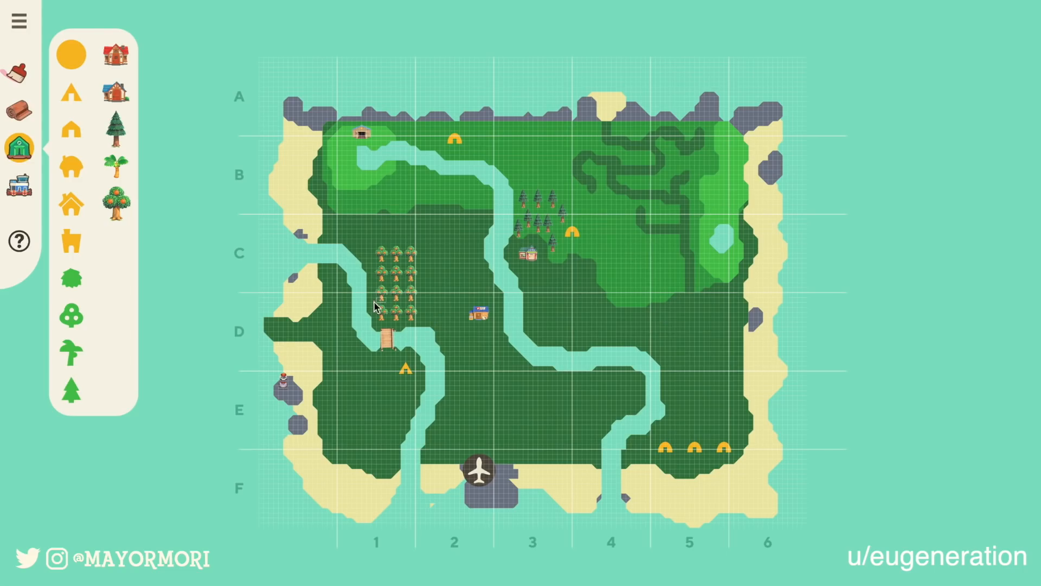
# Step: Place more orange arched huts: one west of the river in D, one at the bottom of E1, two in E4, and one in B3
pyautogui.click(333, 323)
pyautogui.click(382, 443)
pyautogui.click(623, 389)
pyautogui.click(583, 390)
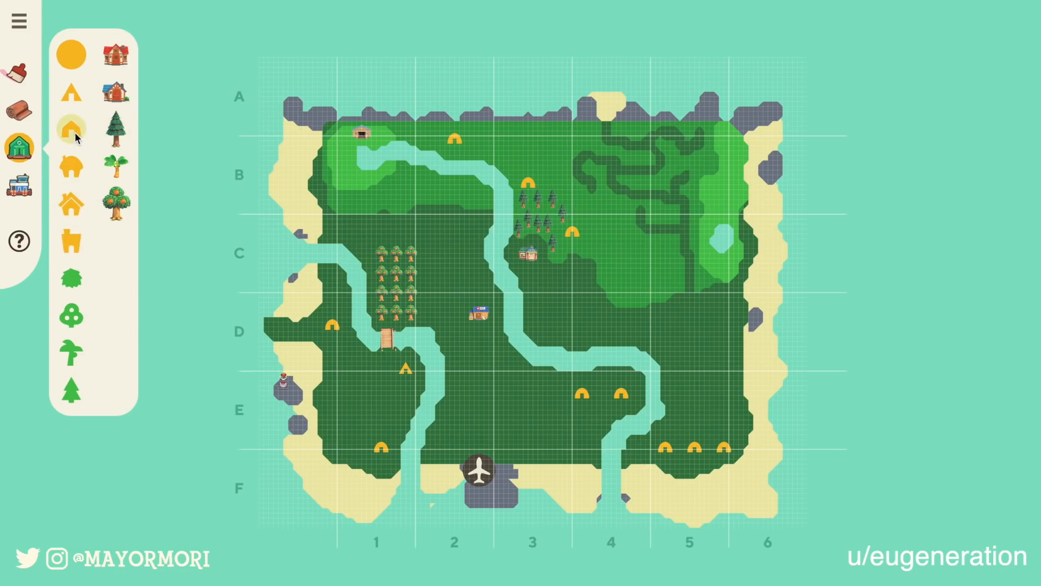
# Step: Place orange tents on the southwestern beach, the southeastern beach, and the northeastern light-green plateau in row B
pyautogui.click(73, 98)
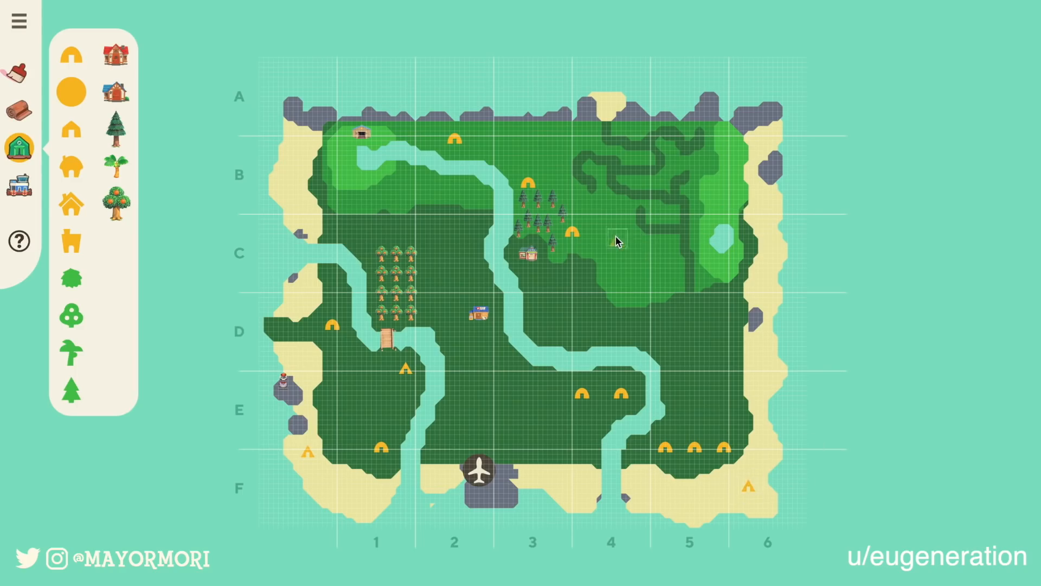
pyautogui.click(733, 153)
# Step: Extend the maze across columns 4 and 5 with additional dark-green paths and dead ends
pyautogui.click(20, 83)
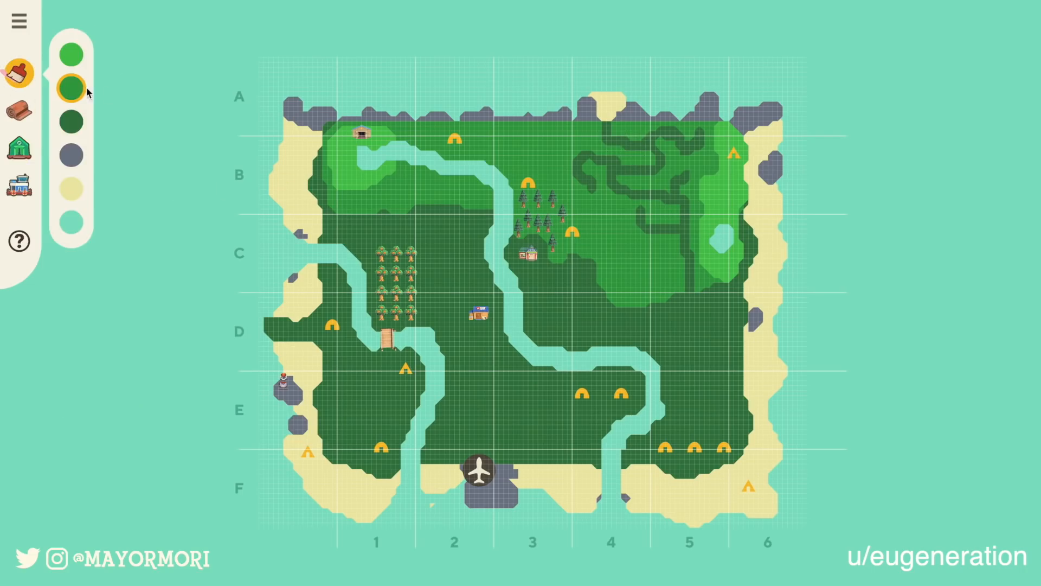
pyautogui.click(72, 118)
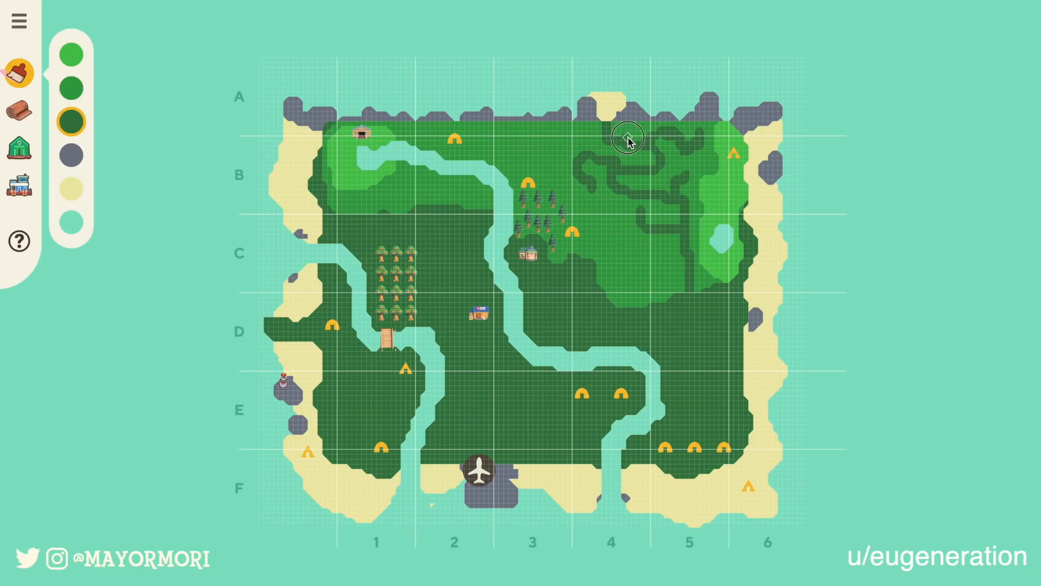
pyautogui.moveTo(628, 136); pyautogui.dragTo(638, 128)
pyautogui.moveTo(591, 156); pyautogui.dragTo(582, 134)
pyautogui.moveTo(621, 196); pyautogui.dragTo(627, 217)
pyautogui.moveTo(681, 172)
pyautogui.mouseDown()
pyautogui.moveTo(676, 164)
pyautogui.moveTo(699, 150)
pyautogui.moveTo(711, 163)
pyautogui.mouseUp()
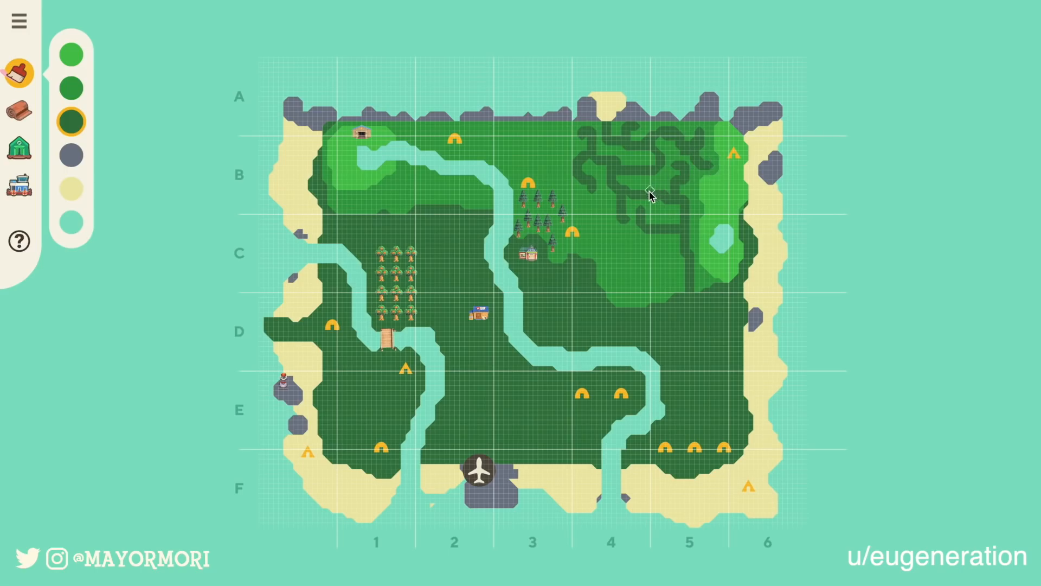
pyautogui.moveTo(650, 189); pyautogui.dragTo(649, 185)
pyautogui.moveTo(662, 226); pyautogui.dragTo(661, 217)
# Step: Plant pine trees between the maze paths across columns 4 and 5
pyautogui.click(19, 111)
pyautogui.click(22, 148)
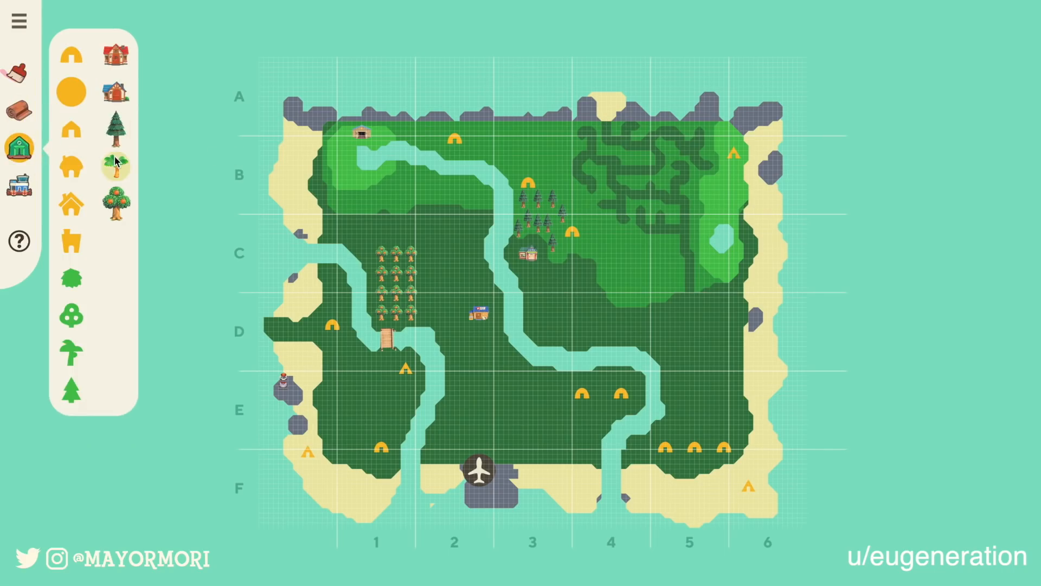
pyautogui.click(116, 203)
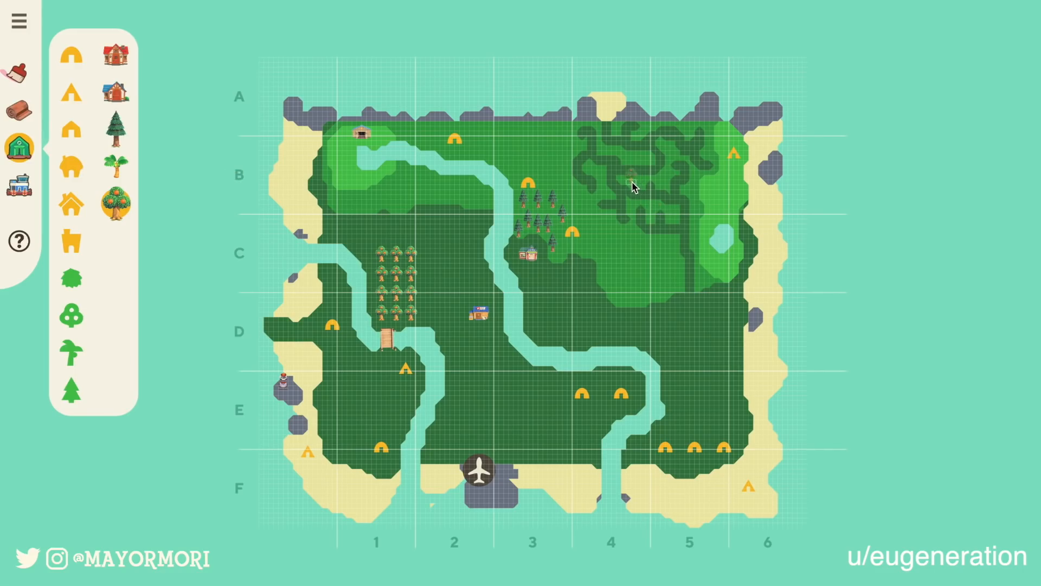
pyautogui.click(115, 129)
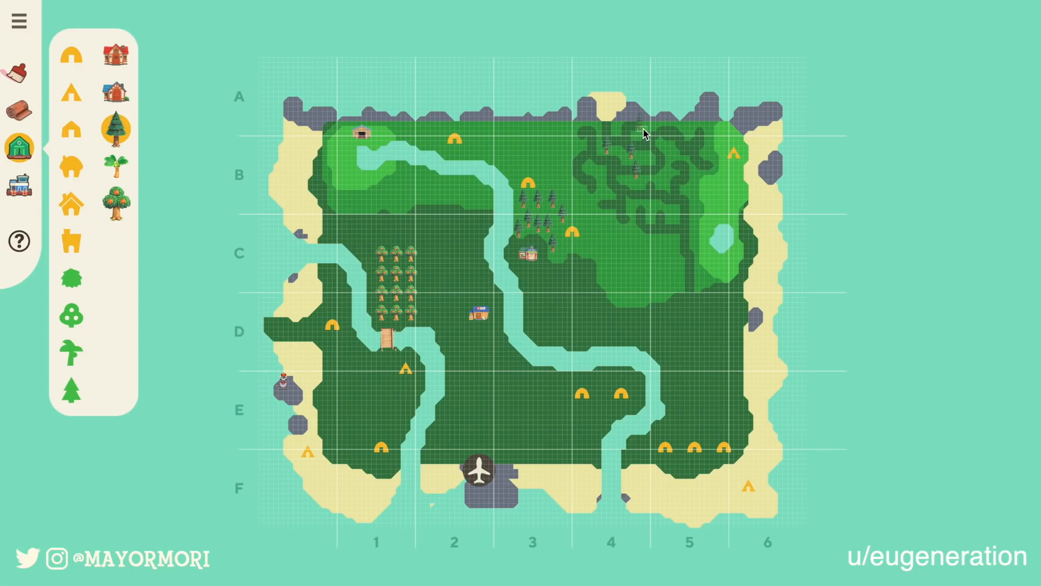
pyautogui.click(710, 156)
pyautogui.click(663, 183)
pyautogui.click(598, 174)
pyautogui.click(671, 216)
# Step: Paint a small pond at the top of B3 beside the maze and surround it with light-green high terrain
pyautogui.click(18, 72)
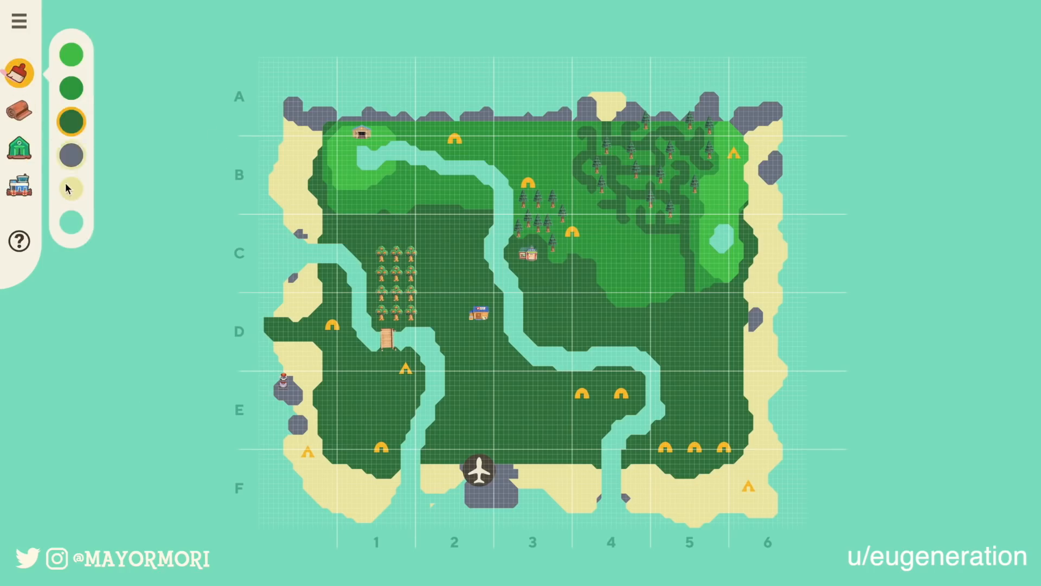
pyautogui.click(71, 221)
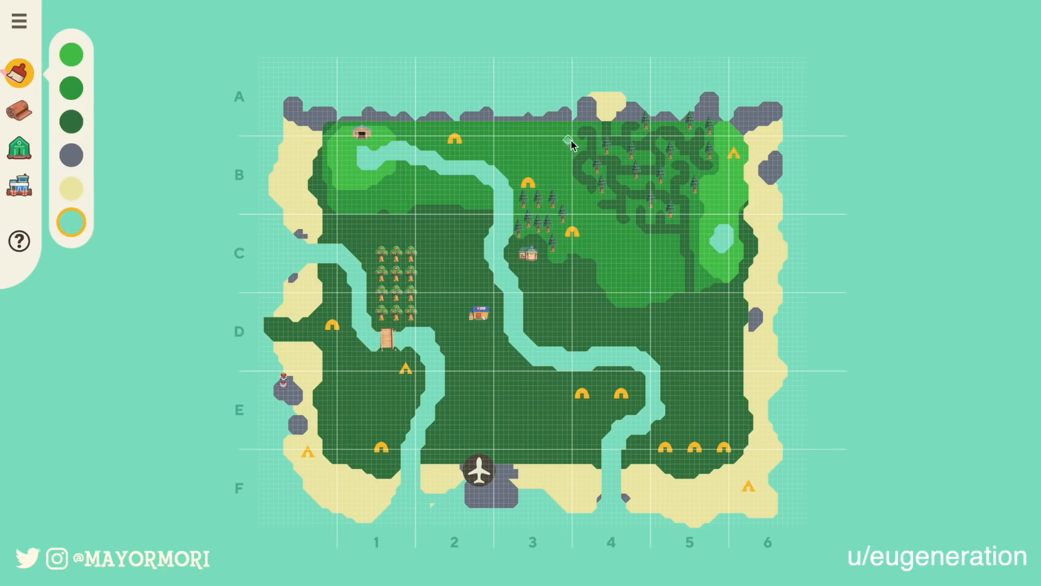
pyautogui.moveTo(572, 132)
pyautogui.mouseDown()
pyautogui.moveTo(559, 136)
pyautogui.moveTo(575, 138)
pyautogui.moveTo(568, 145)
pyautogui.mouseUp()
pyautogui.click(72, 56)
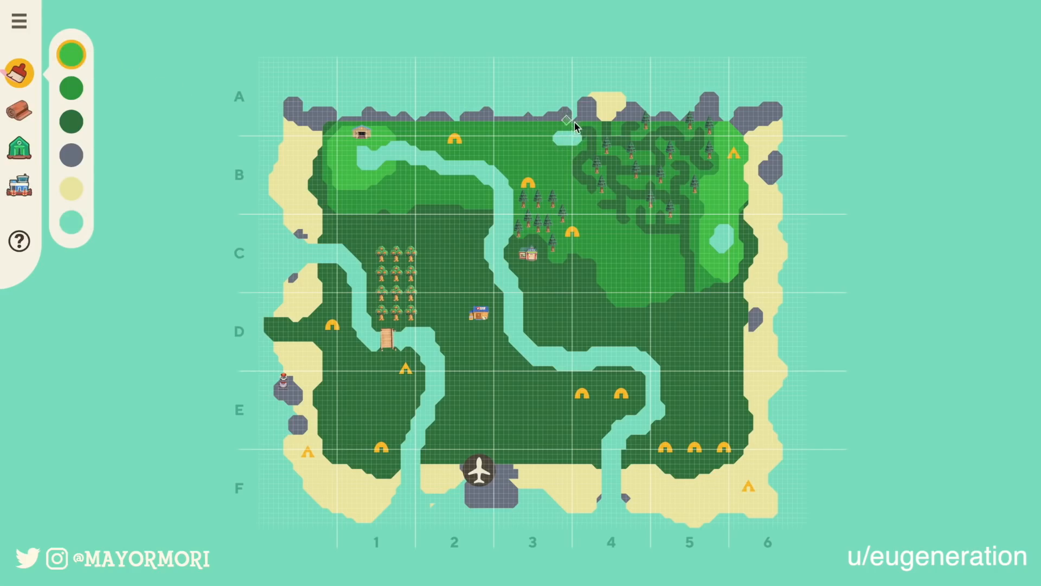
pyautogui.moveTo(577, 127)
pyautogui.mouseDown()
pyautogui.moveTo(546, 142)
pyautogui.moveTo(551, 131)
pyautogui.moveTo(534, 135)
pyautogui.moveTo(584, 140)
pyautogui.mouseUp()
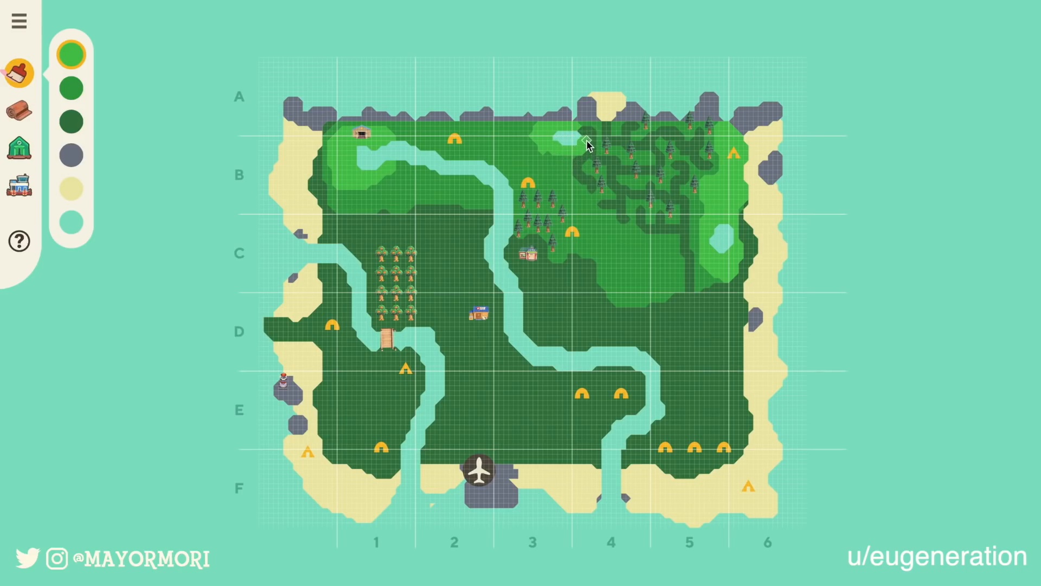
# Step: Touch up the maze's western edge with dark green and extend the light-green terrain around the B3 pond south and west
pyautogui.click(71, 122)
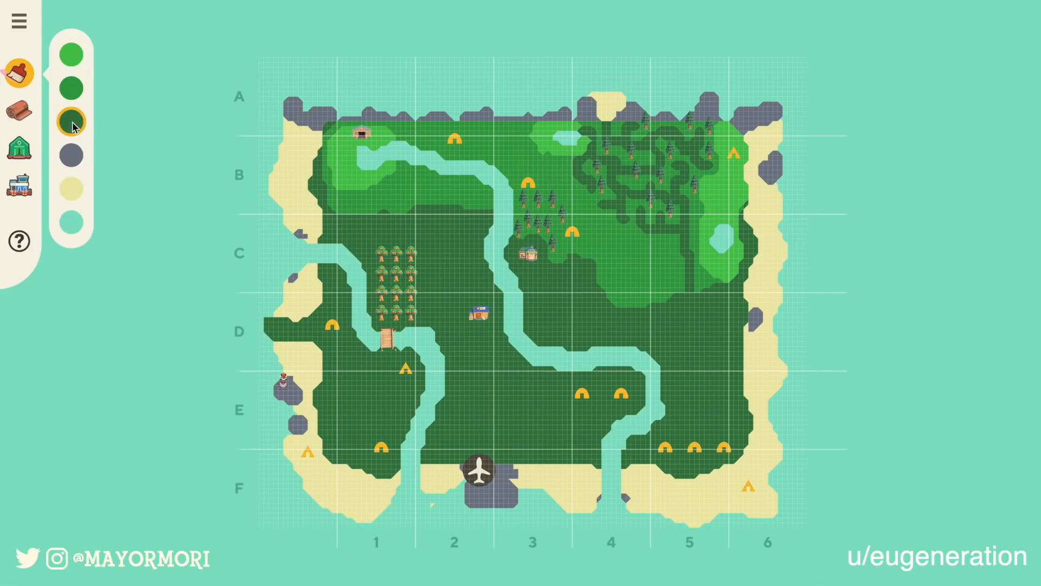
pyautogui.click(592, 142)
pyautogui.click(71, 54)
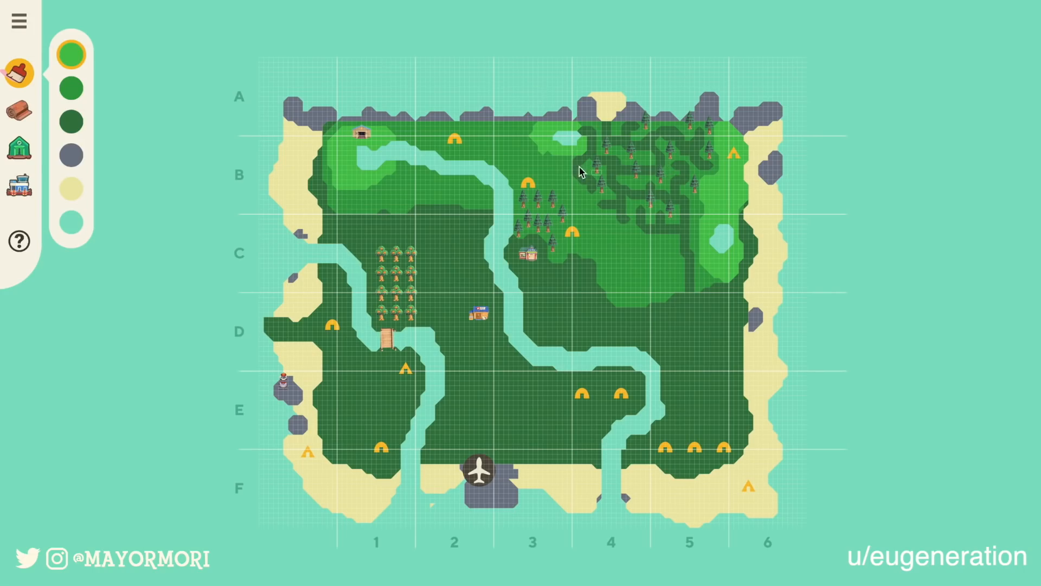
pyautogui.moveTo(569, 155)
pyautogui.mouseDown()
pyautogui.moveTo(541, 158)
pyautogui.moveTo(504, 121)
pyautogui.moveTo(538, 128)
pyautogui.moveTo(519, 134)
pyautogui.moveTo(531, 142)
pyautogui.mouseUp()
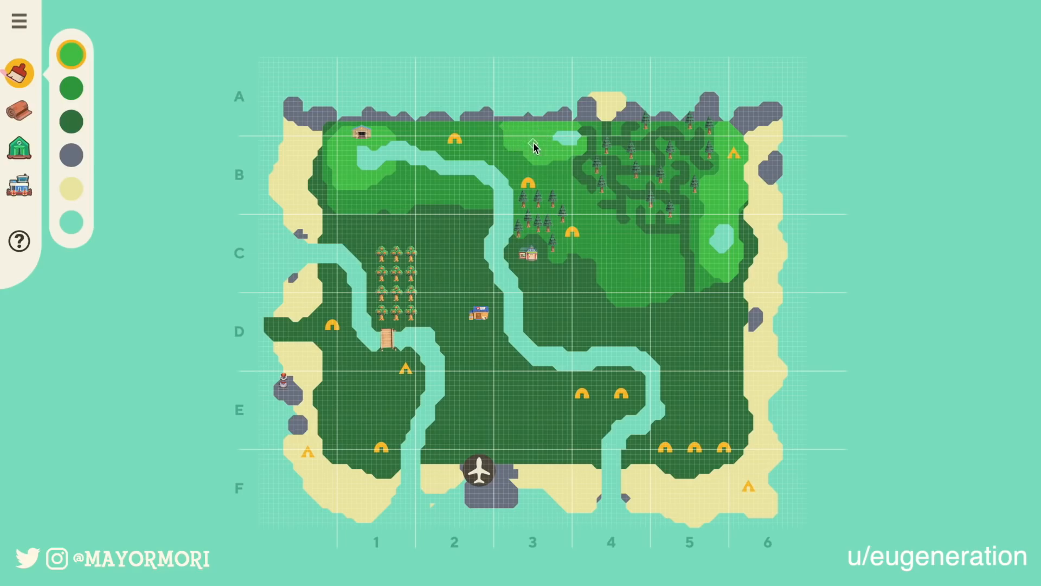
# Step: Finish the light-green terrain at the top edge of B3 and plant a cluster of pine trees around its pond
pyautogui.click(503, 123)
pyautogui.click(21, 109)
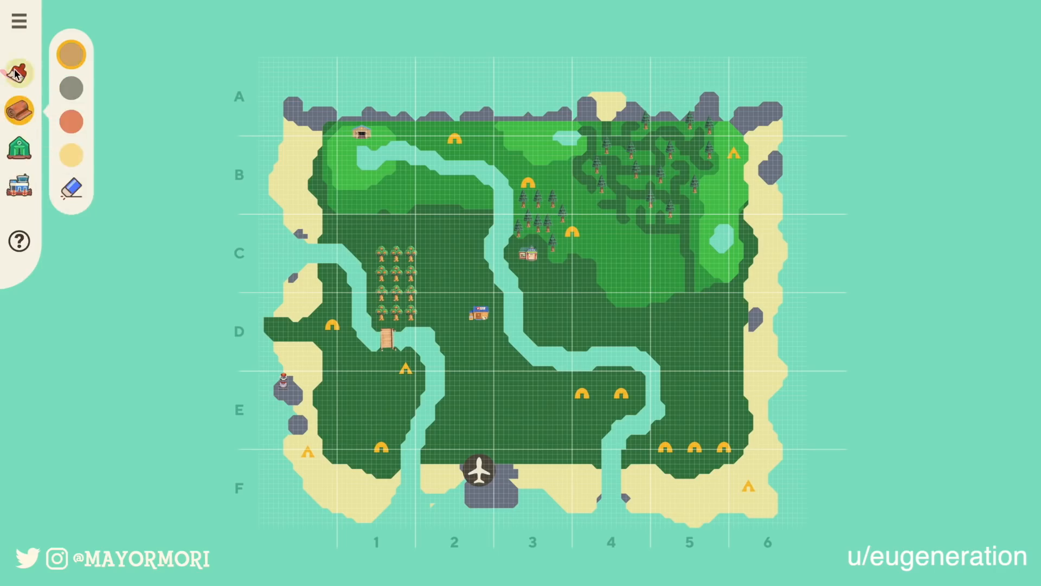
pyautogui.click(22, 107)
pyautogui.click(23, 149)
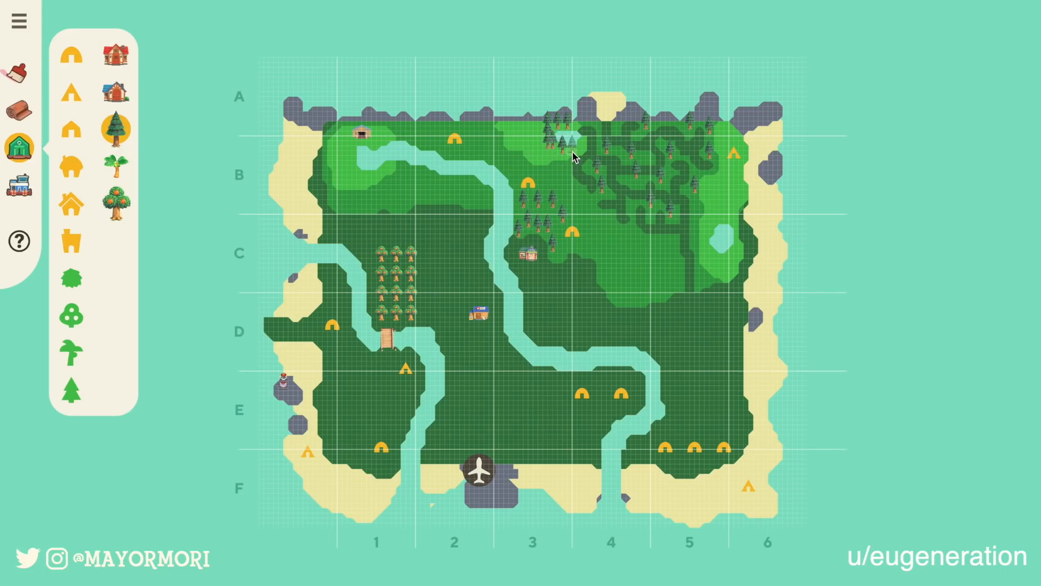
pyautogui.click(573, 153)
pyautogui.click(536, 124)
pyautogui.click(536, 133)
pyautogui.click(535, 146)
# Step: Place the purple-roofed Resident Services building in E between columns 2 and 3 and paint a brown dirt plaza below it
pyautogui.click(19, 185)
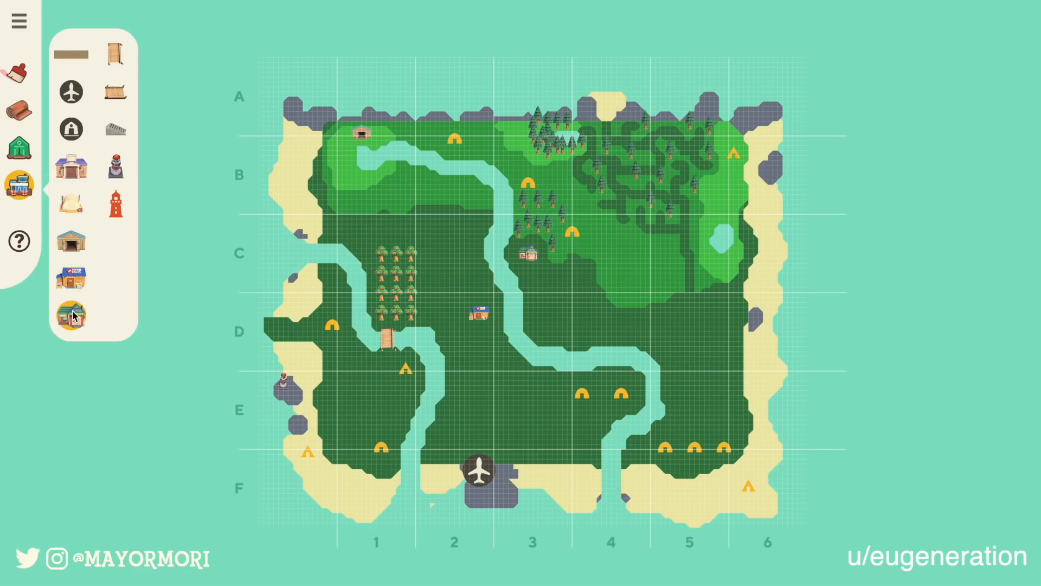
pyautogui.click(74, 173)
pyautogui.click(490, 387)
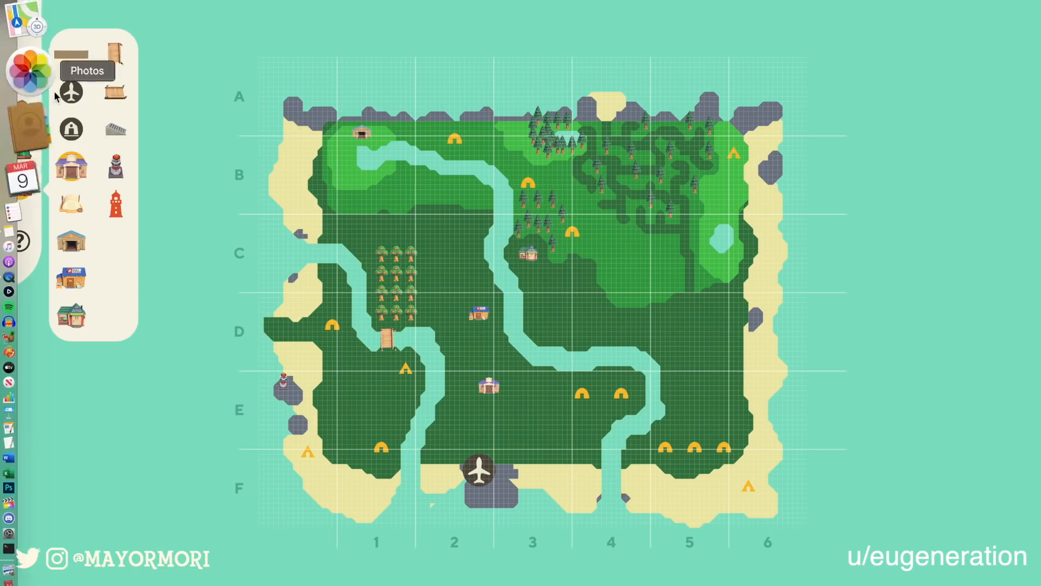
pyautogui.click(20, 111)
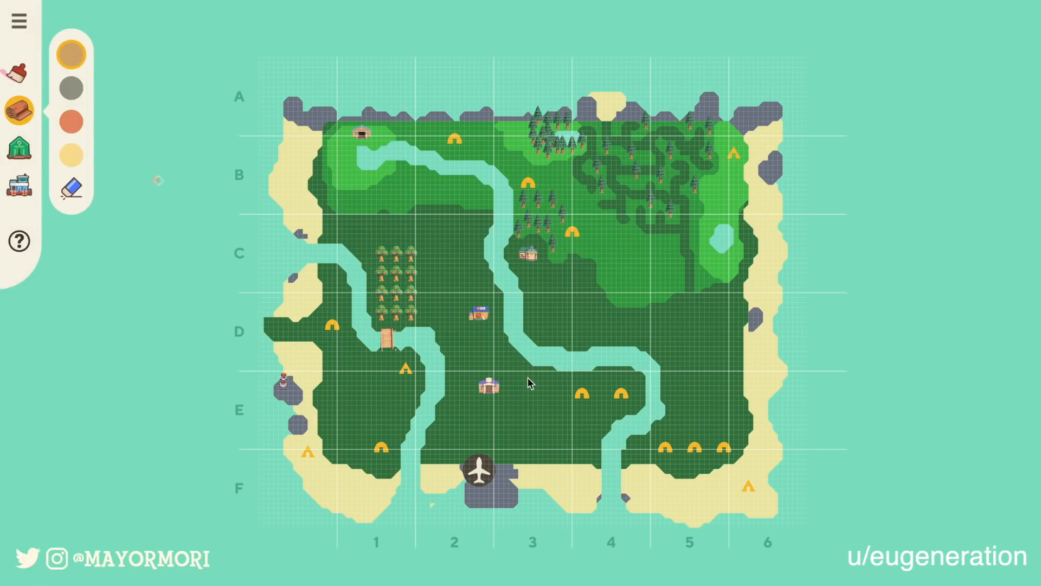
pyautogui.moveTo(470, 391)
pyautogui.mouseDown()
pyautogui.moveTo(462, 392)
pyautogui.moveTo(475, 405)
pyautogui.moveTo(514, 405)
pyautogui.moveTo(517, 390)
pyautogui.moveTo(458, 400)
pyautogui.moveTo(518, 404)
pyautogui.moveTo(451, 412)
pyautogui.moveTo(467, 387)
pyautogui.moveTo(477, 402)
pyautogui.moveTo(512, 393)
pyautogui.moveTo(522, 416)
pyautogui.mouseUp()
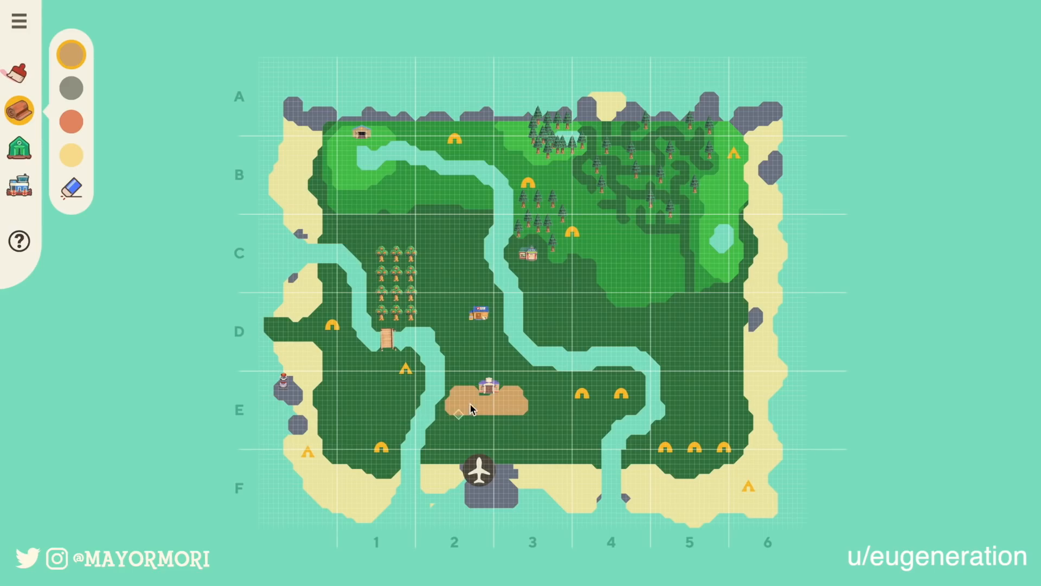
# Step: Erase the rounded west and east ends of the dirt plaza so its sides are straight
pyautogui.click(19, 72)
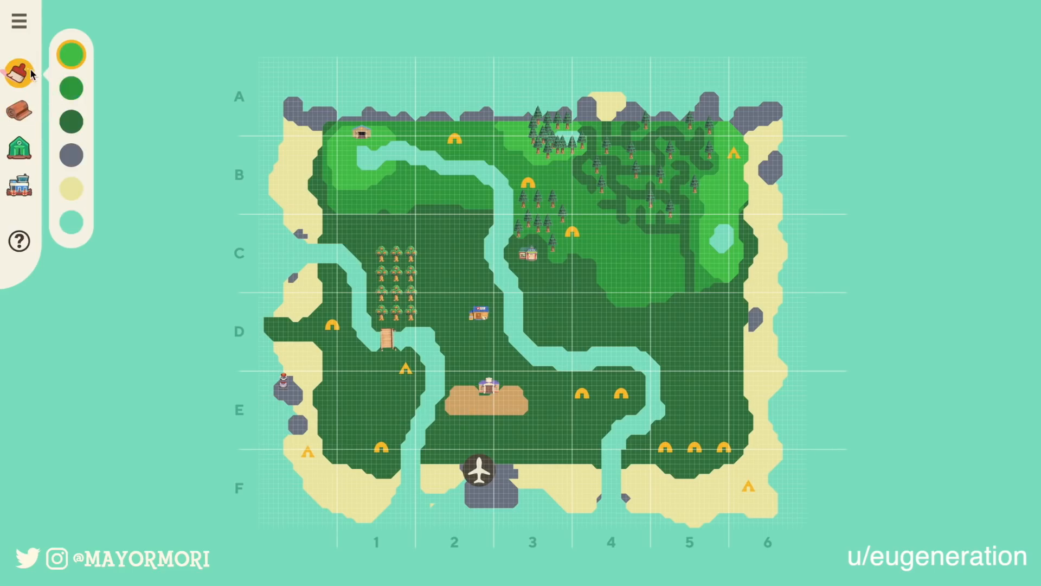
pyautogui.click(71, 121)
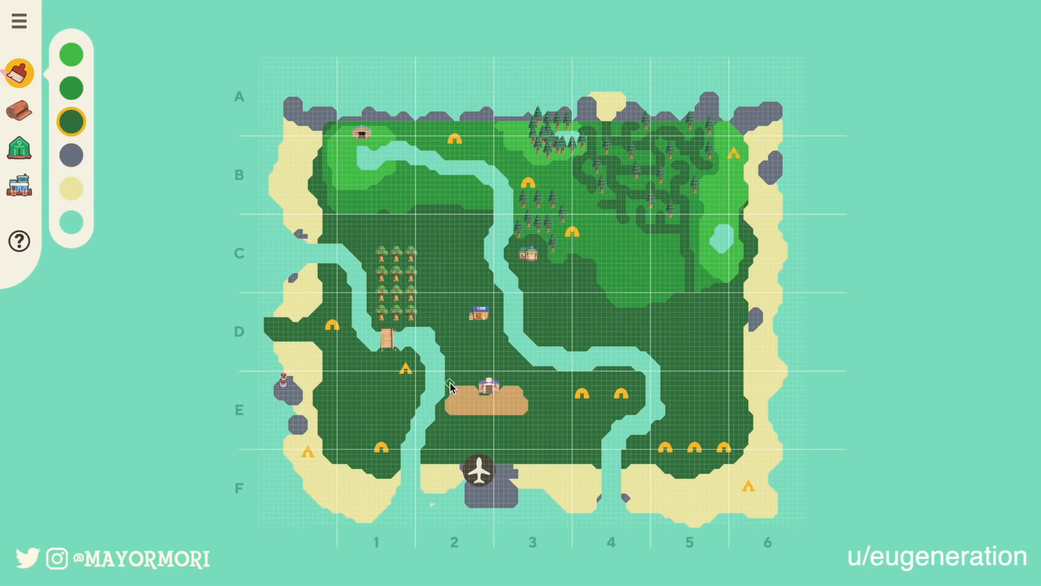
pyautogui.click(32, 112)
pyautogui.click(71, 189)
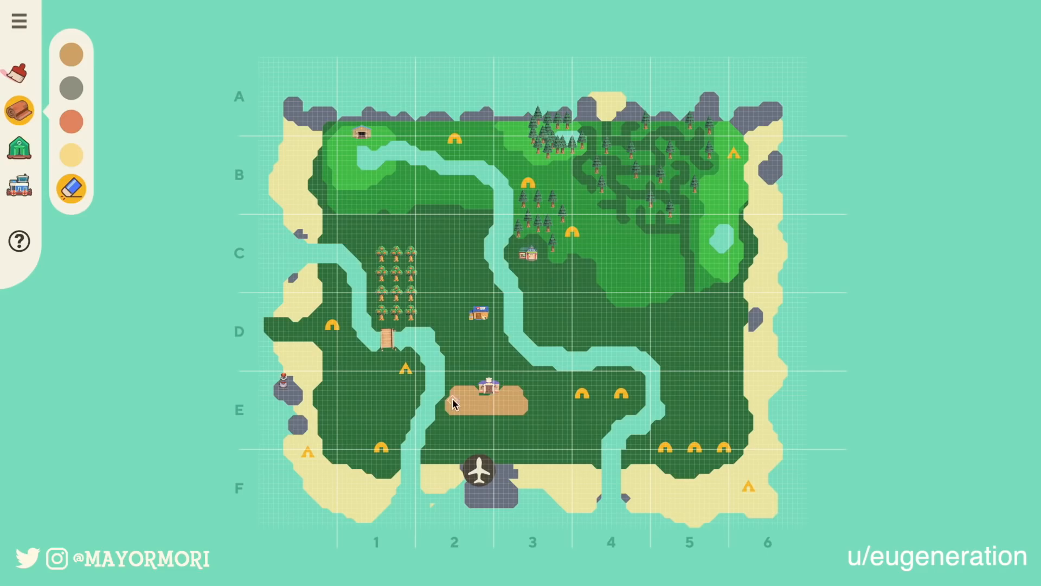
pyautogui.moveTo(453, 403)
pyautogui.mouseDown()
pyautogui.moveTo(450, 389)
pyautogui.moveTo(451, 426)
pyautogui.mouseUp()
pyautogui.moveTo(527, 386); pyautogui.dragTo(529, 419)
# Step: Square off the plaza's northeast corner and set the Resident Services building on the middle of the plaza's north edge
pyautogui.click(71, 54)
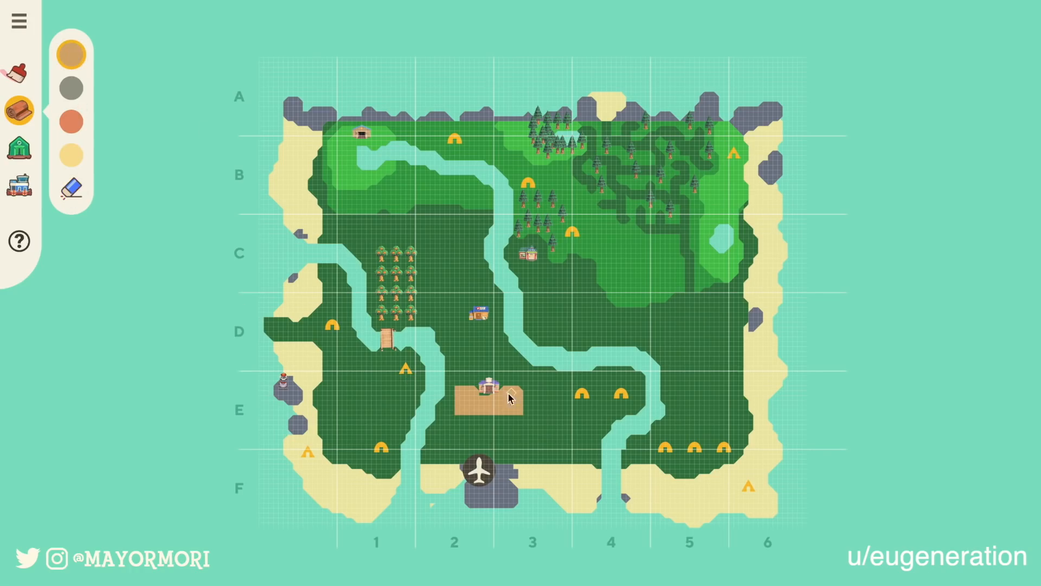
pyautogui.moveTo(488, 387)
pyautogui.mouseDown()
pyautogui.moveTo(496, 398)
pyautogui.moveTo(473, 377)
pyautogui.moveTo(477, 395)
pyautogui.moveTo(500, 394)
pyautogui.mouseUp()
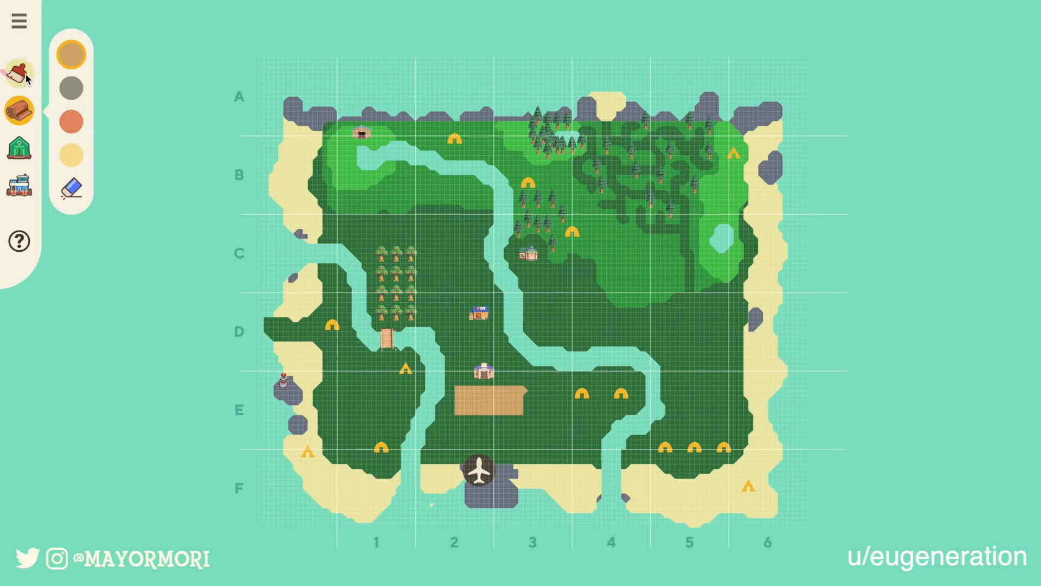
pyautogui.click(72, 184)
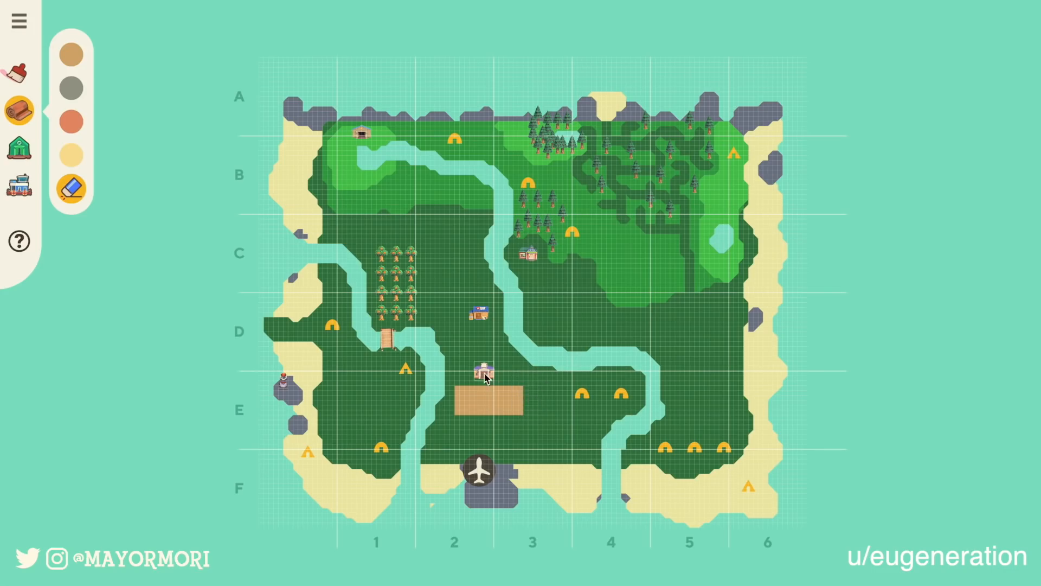
pyautogui.moveTo(492, 382); pyautogui.dragTo(490, 387)
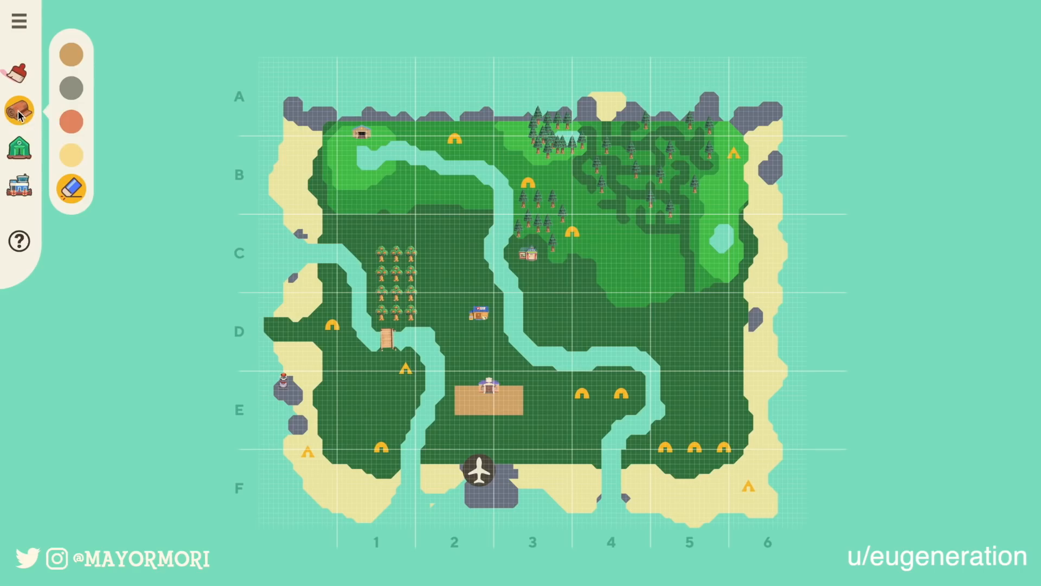
# Step: Plant fruit trees along the northwest and west sides of the dirt plaza
pyautogui.click(20, 148)
pyautogui.click(116, 197)
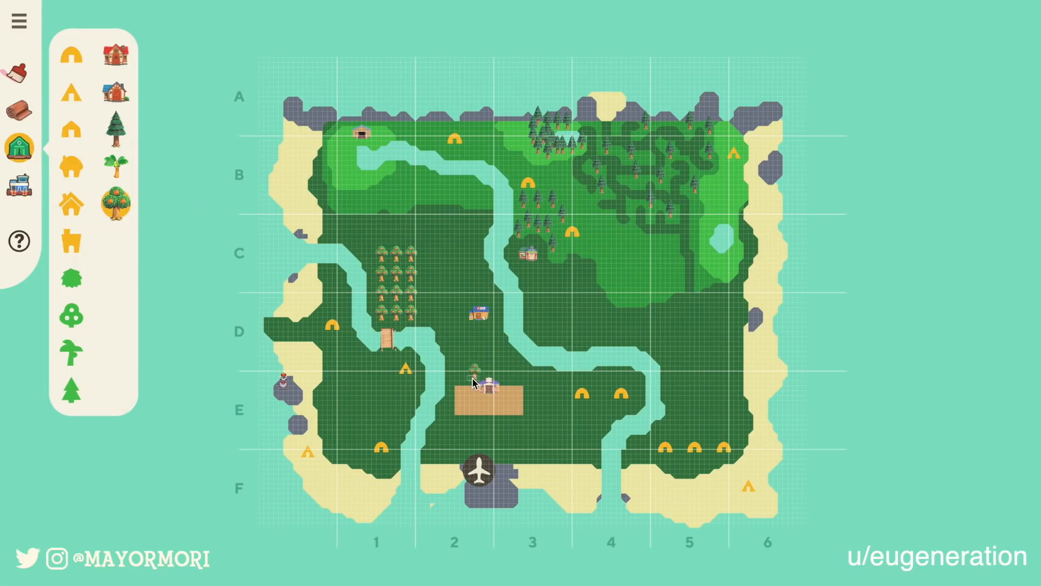
pyautogui.click(473, 379)
pyautogui.click(460, 381)
pyautogui.click(452, 397)
pyautogui.click(452, 406)
pyautogui.click(452, 418)
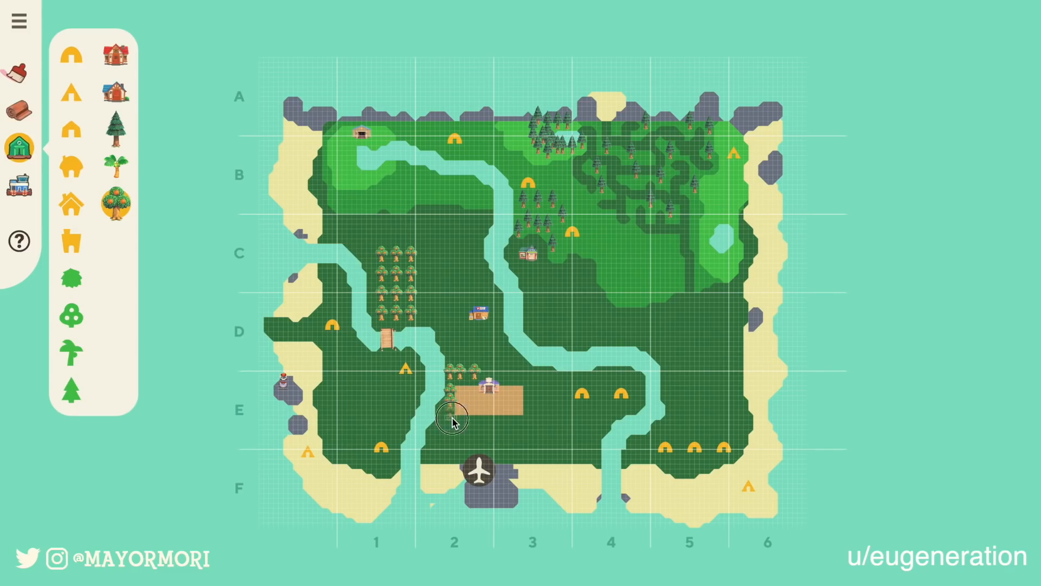
# Step: Plant fruit trees along the south, east and north sides of the dirt plaza to complete the surrounding ring
pyautogui.click(470, 422)
pyautogui.click(480, 432)
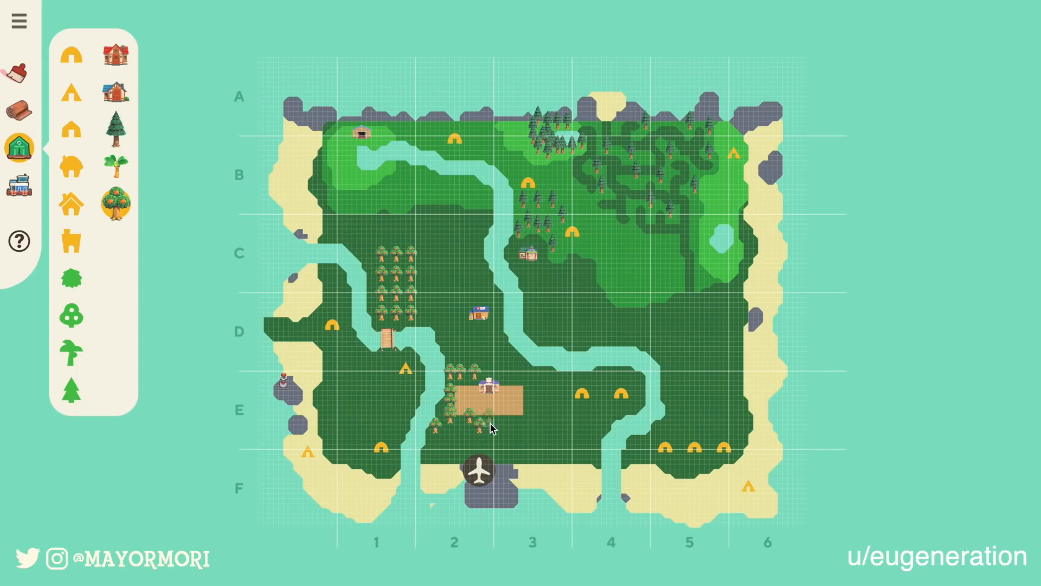
pyautogui.click(495, 420)
pyautogui.click(513, 430)
pyautogui.click(528, 420)
pyautogui.click(536, 401)
pyautogui.click(529, 374)
pyautogui.click(514, 384)
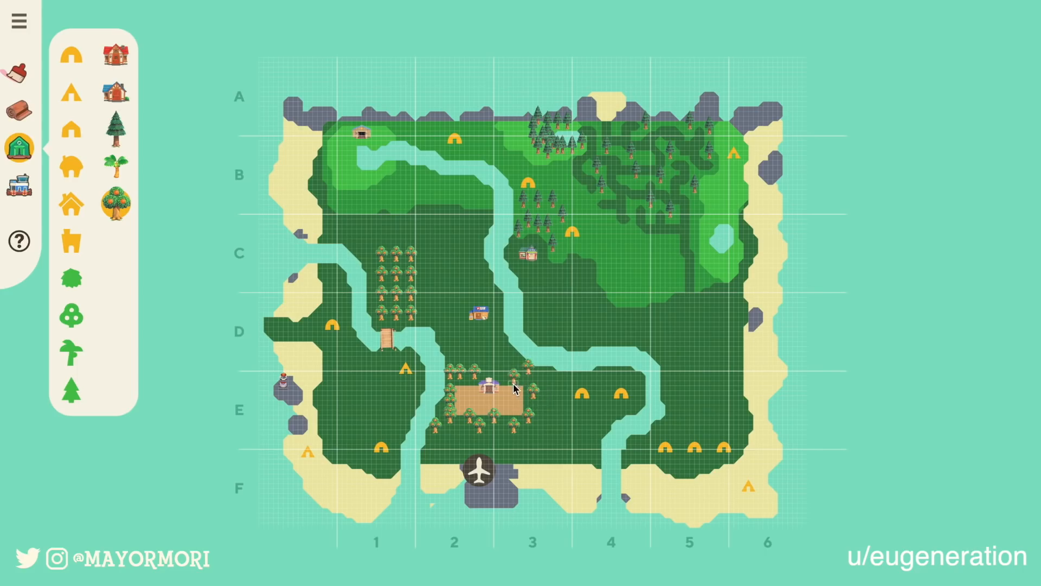
pyautogui.click(501, 378)
pyautogui.click(489, 374)
# Step: Place the campsite tent on the medium-green plateau in C4, south of the maze
pyautogui.click(19, 185)
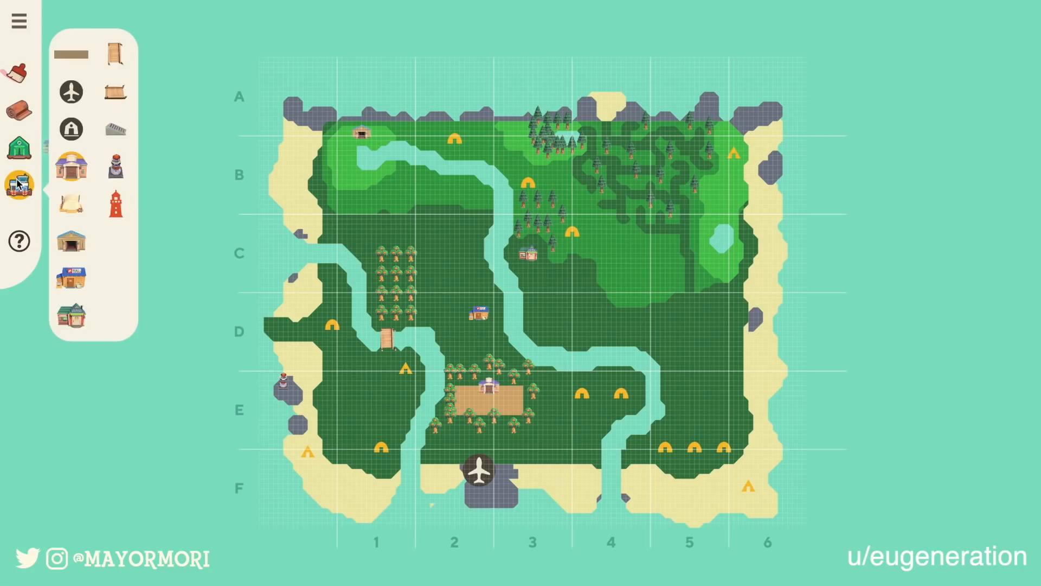
pyautogui.click(73, 204)
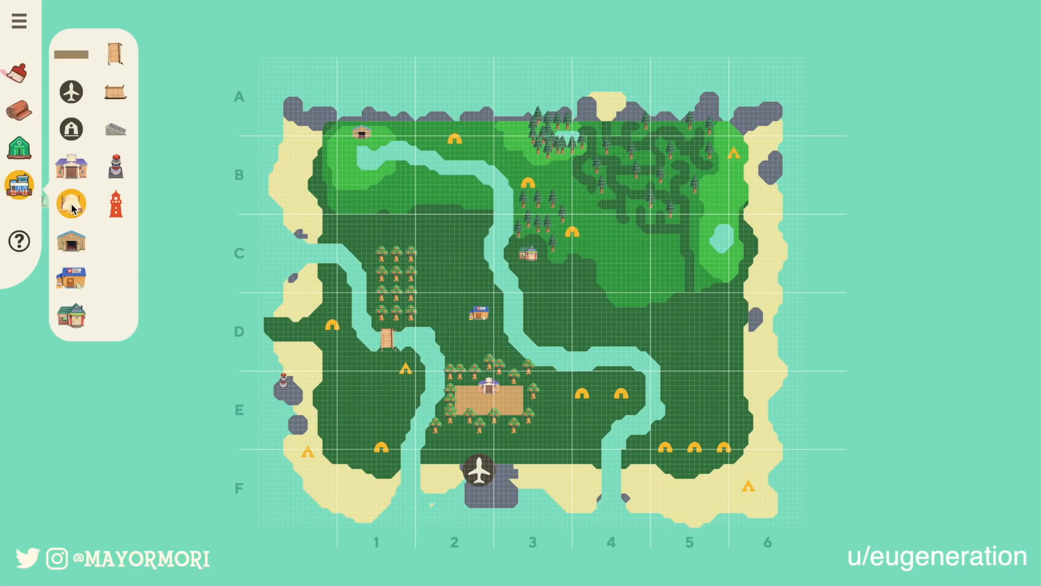
pyautogui.click(640, 264)
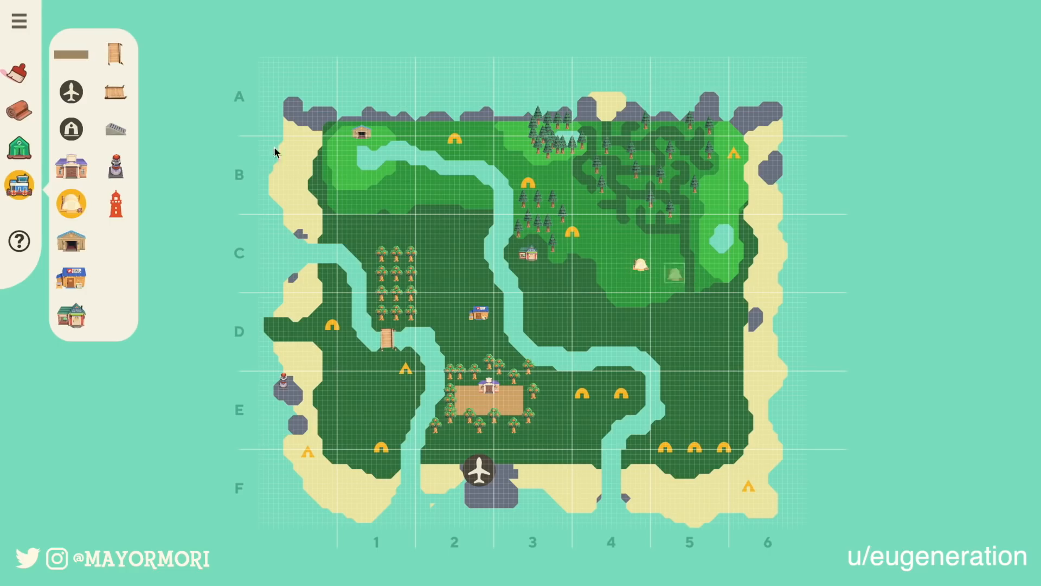
# Step: Plant pine trees around the campsite tent and westward across C4 toward the house plot
pyautogui.click(18, 145)
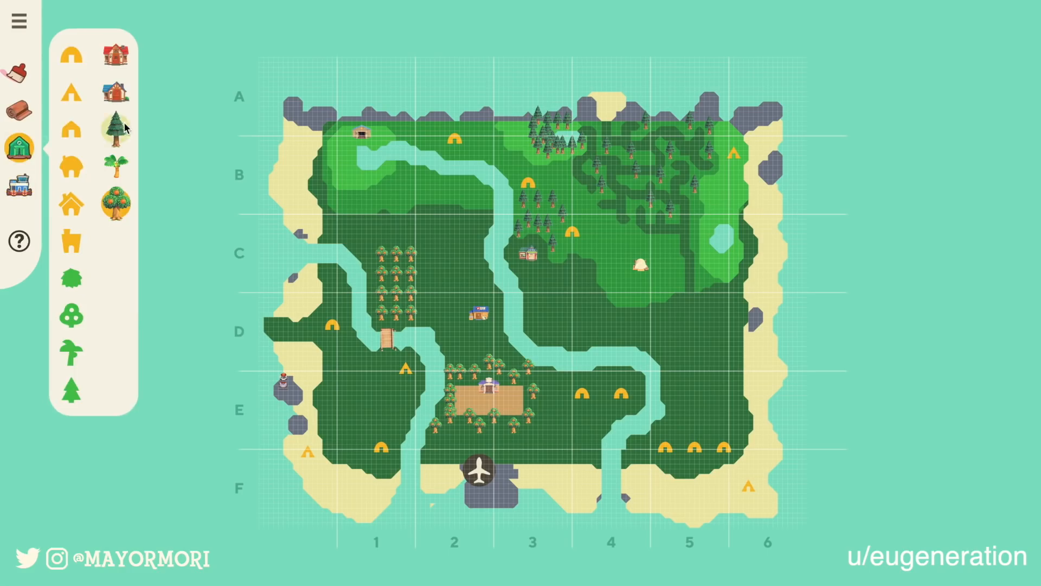
pyautogui.click(116, 129)
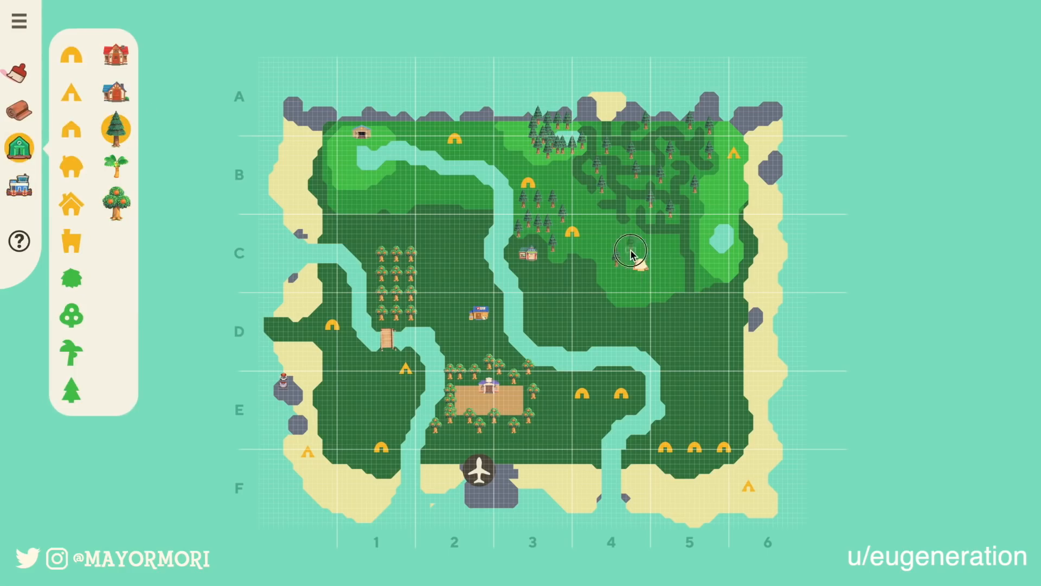
pyautogui.click(617, 259)
pyautogui.click(632, 245)
pyautogui.click(651, 246)
pyautogui.click(662, 285)
pyautogui.click(656, 256)
pyautogui.click(625, 279)
pyautogui.click(634, 284)
pyautogui.click(635, 293)
pyautogui.click(620, 289)
pyautogui.click(677, 278)
pyautogui.click(584, 247)
pyautogui.click(590, 232)
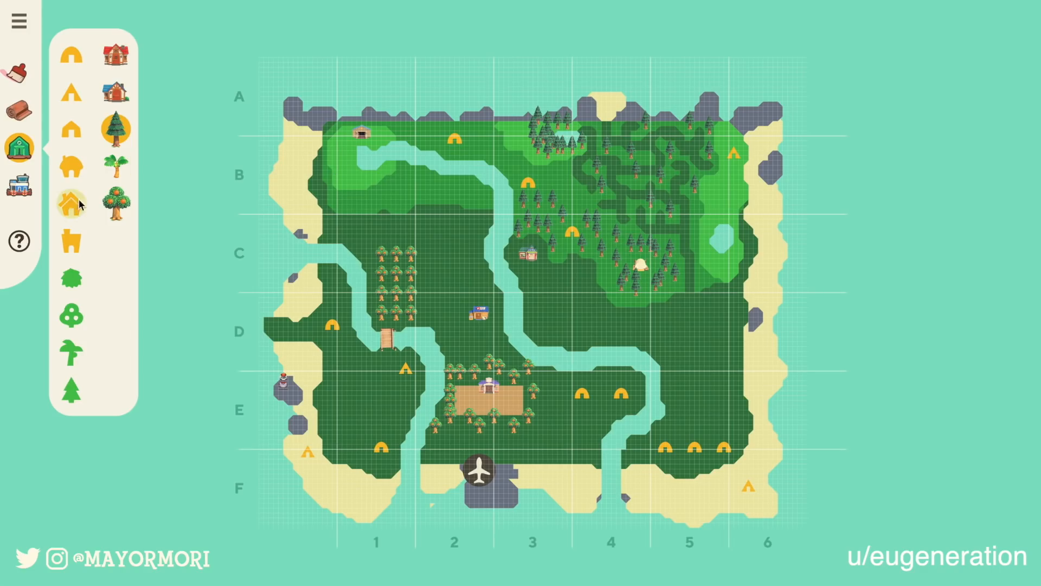
# Step: Paint a straight gray stone path from the plaza's east side past the two house plots in E4
pyautogui.click(21, 110)
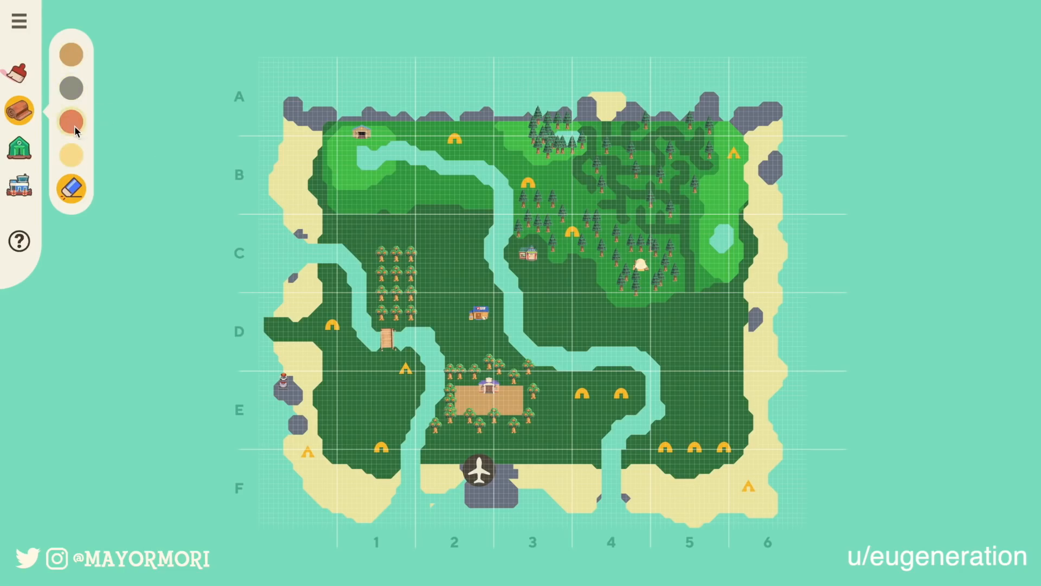
pyautogui.click(76, 89)
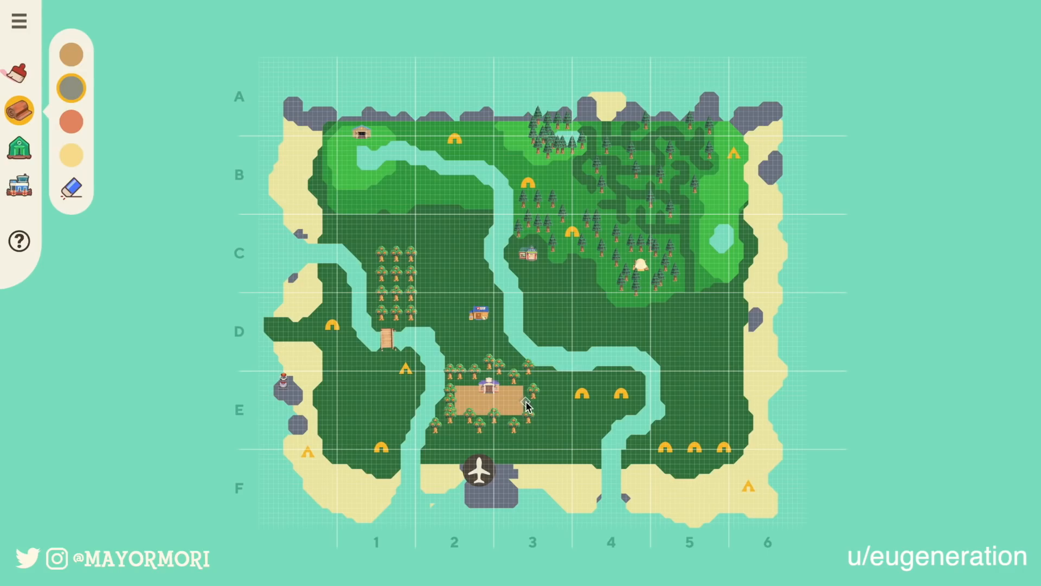
pyautogui.moveTo(526, 403); pyautogui.dragTo(628, 400)
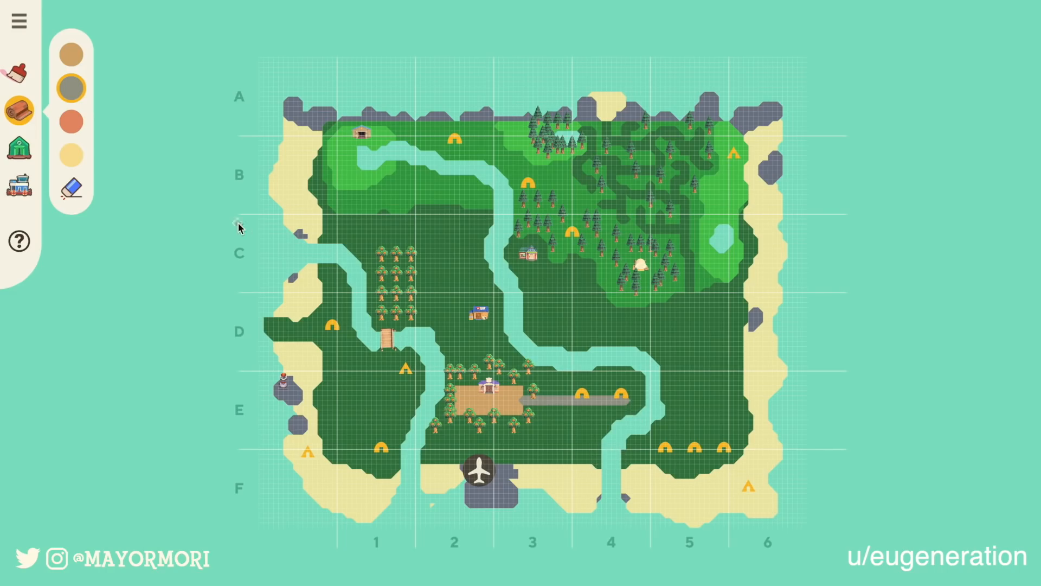
# Step: Place a horizontal bridge across the southern river at the boundary of E4 and F4
pyautogui.click(20, 145)
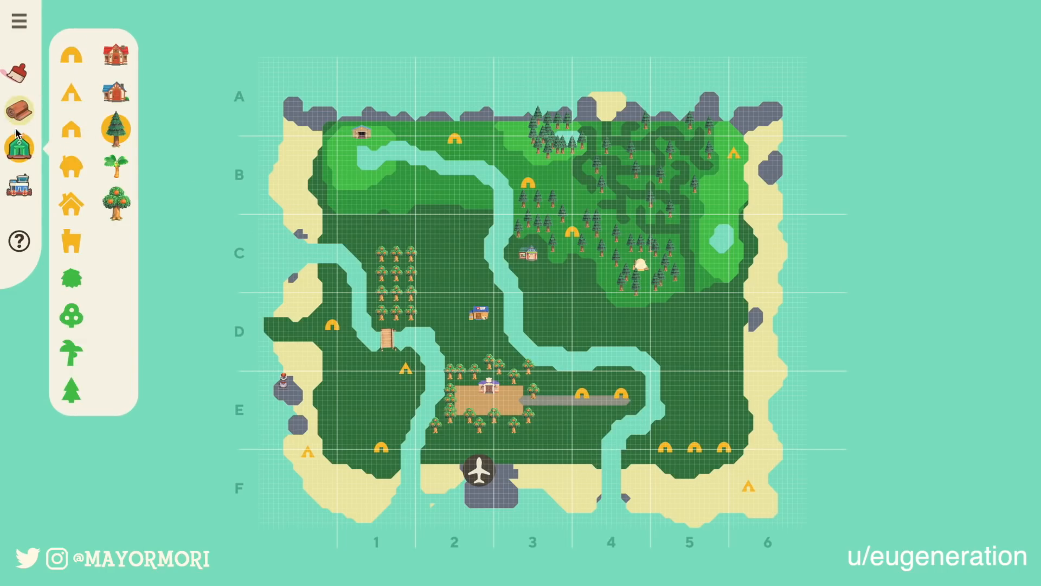
pyautogui.click(20, 185)
pyautogui.click(115, 93)
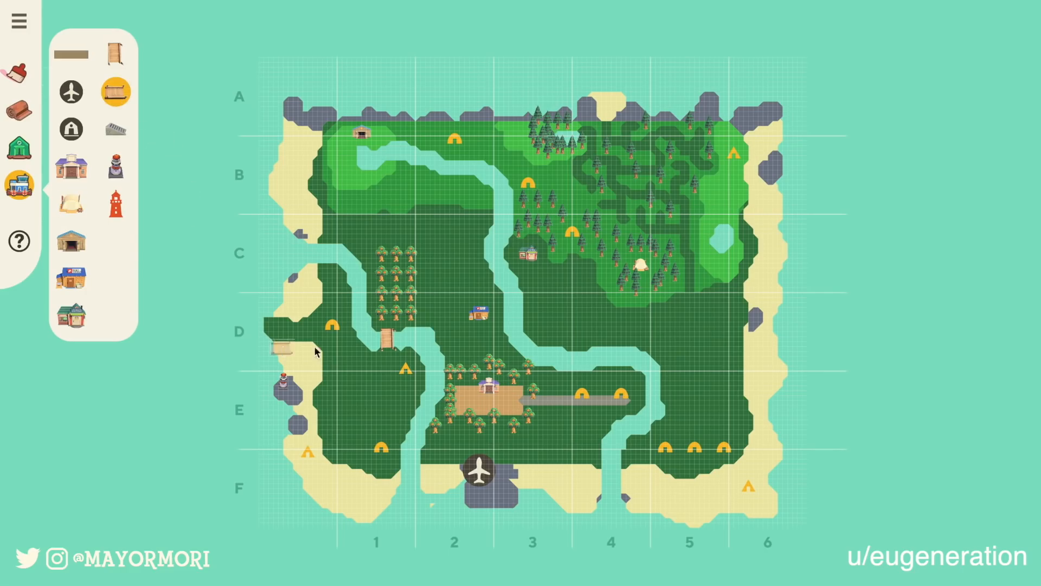
pyautogui.click(612, 454)
# Step: Paint a gray stone branch south from the E3 path to the southern bridge and east past the three house plots
pyautogui.click(19, 73)
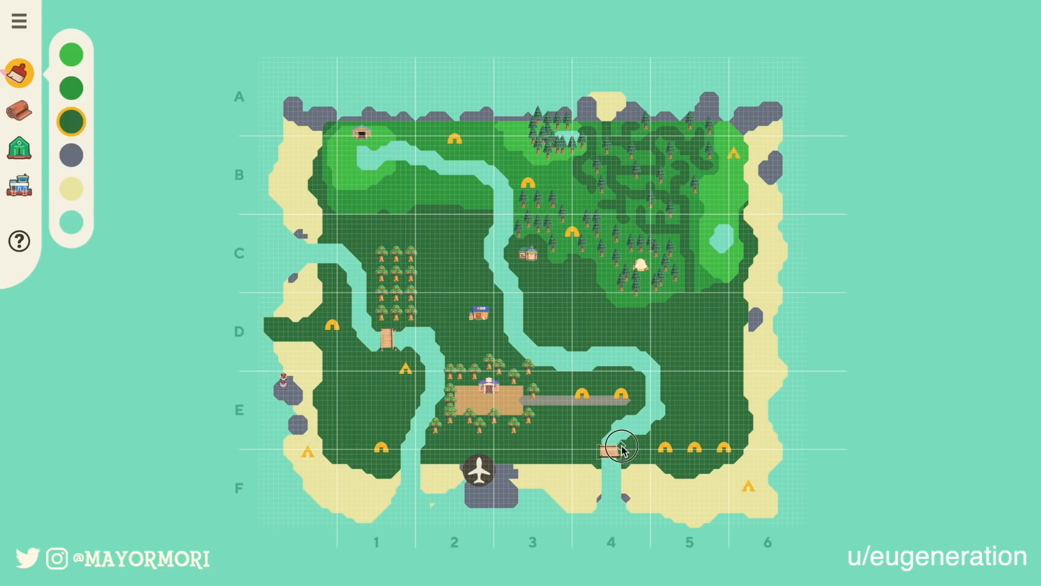
pyautogui.click(19, 110)
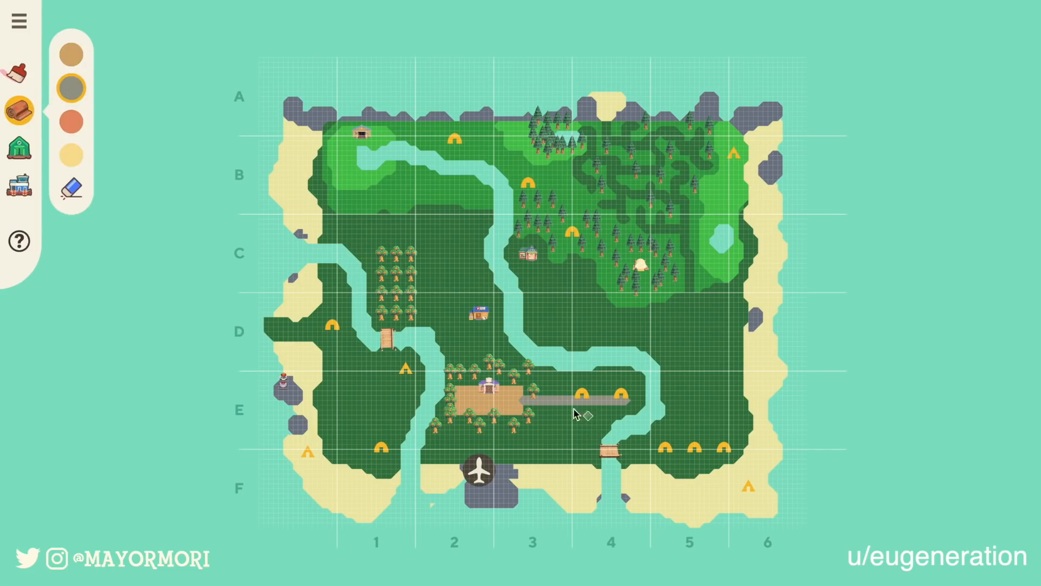
pyautogui.moveTo(561, 426)
pyautogui.mouseDown()
pyautogui.moveTo(571, 455)
pyautogui.moveTo(730, 458)
pyautogui.mouseUp()
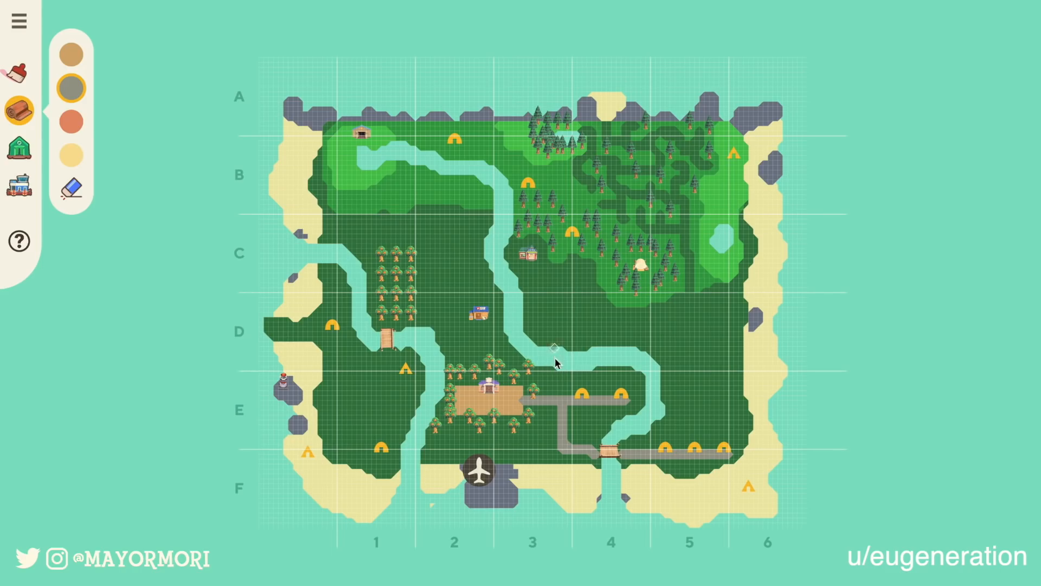
# Step: Place a vertical bridge across the river in D3, northeast of the plaza
pyautogui.click(19, 149)
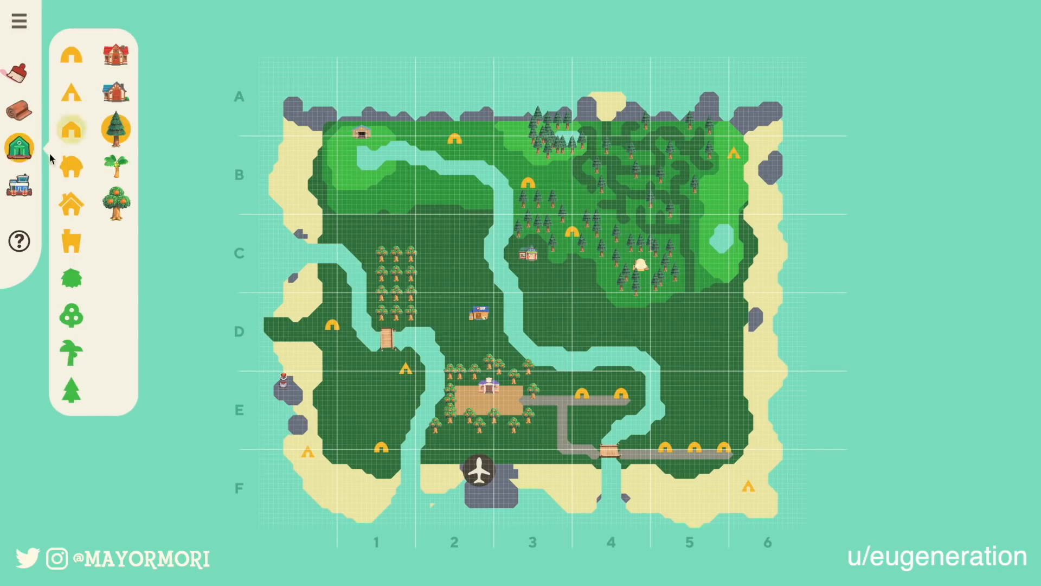
pyautogui.click(19, 184)
pyautogui.click(116, 56)
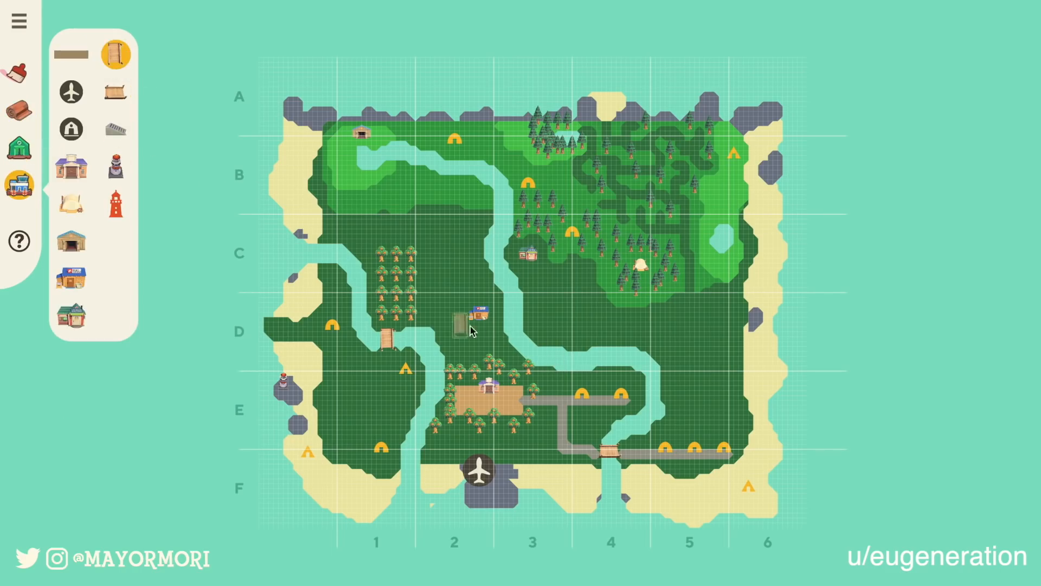
pyautogui.click(551, 359)
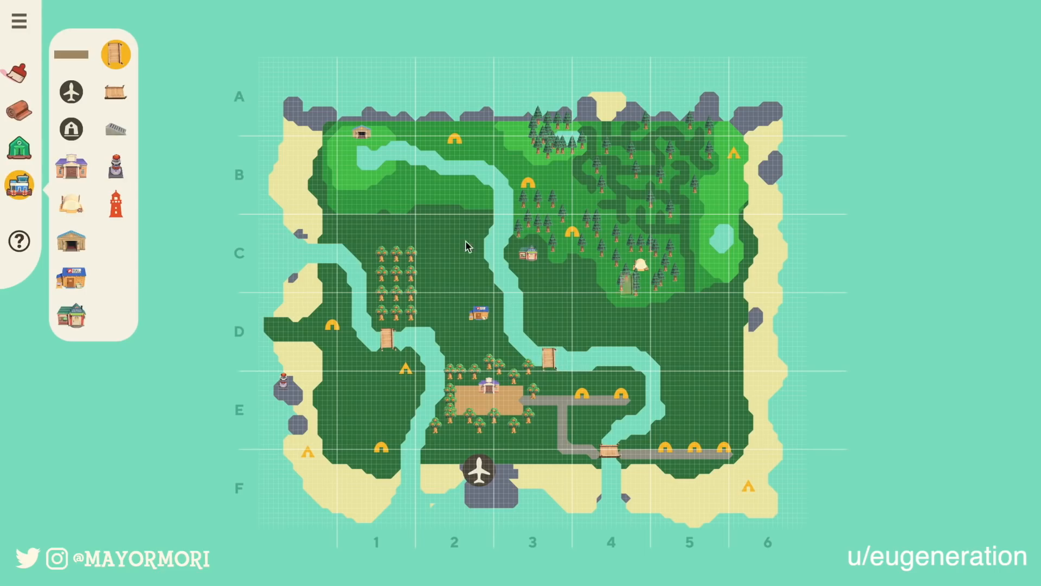
pyautogui.click(18, 72)
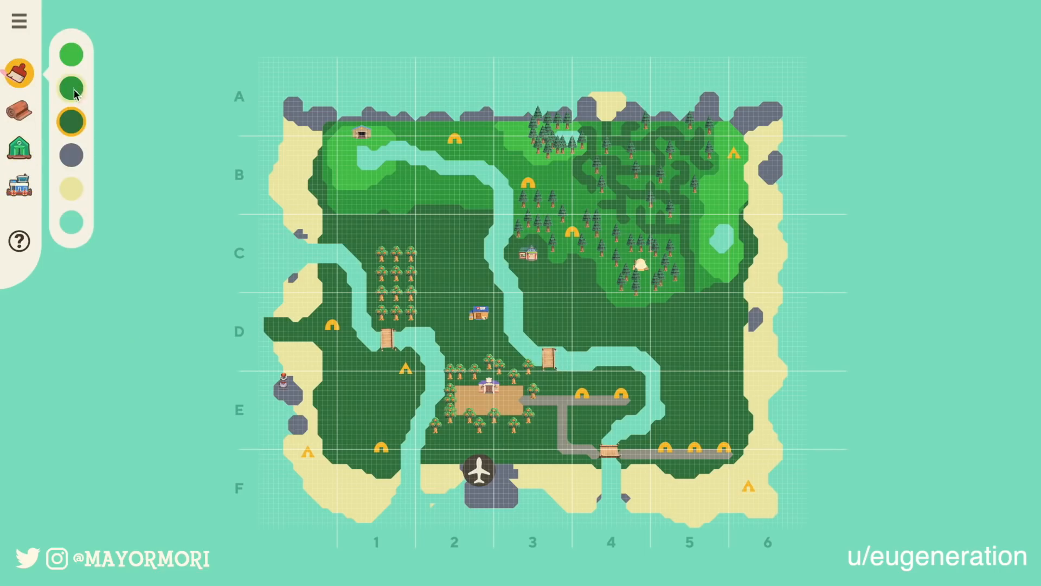
# Step: Paint a gray stone path from the E3 path north across the D3 bridge to the shop in C3
pyautogui.click(22, 184)
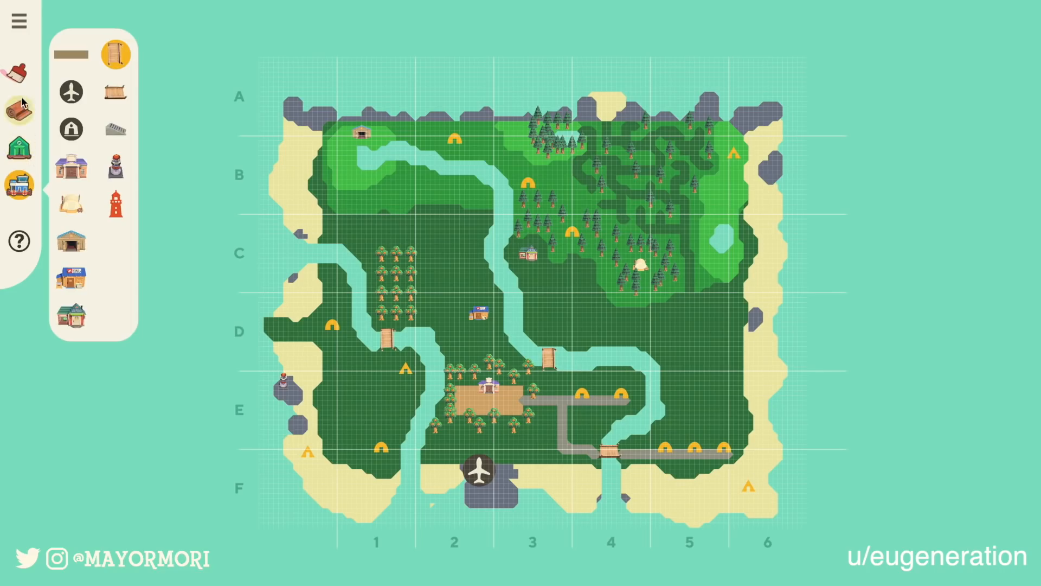
pyautogui.click(19, 73)
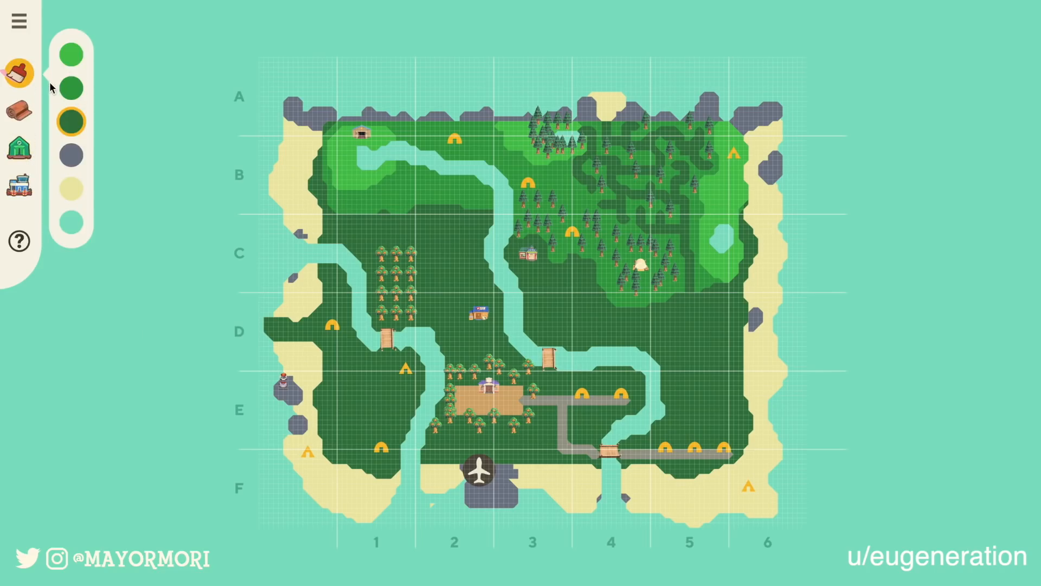
pyautogui.click(25, 124)
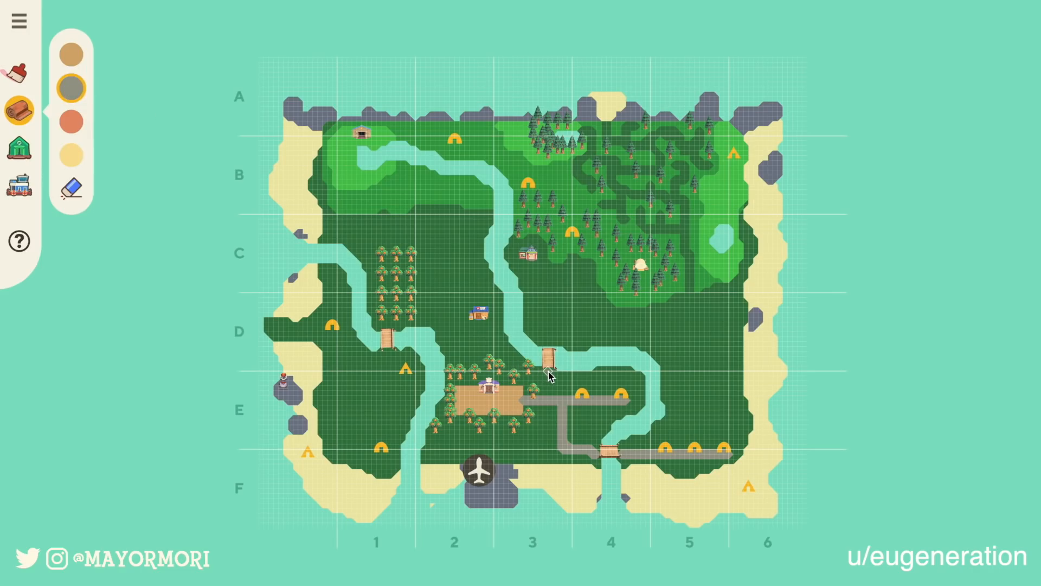
pyautogui.moveTo(548, 371); pyautogui.dragTo(553, 394)
pyautogui.moveTo(549, 347)
pyautogui.mouseDown()
pyautogui.moveTo(540, 285)
pyautogui.moveTo(528, 267)
pyautogui.mouseUp()
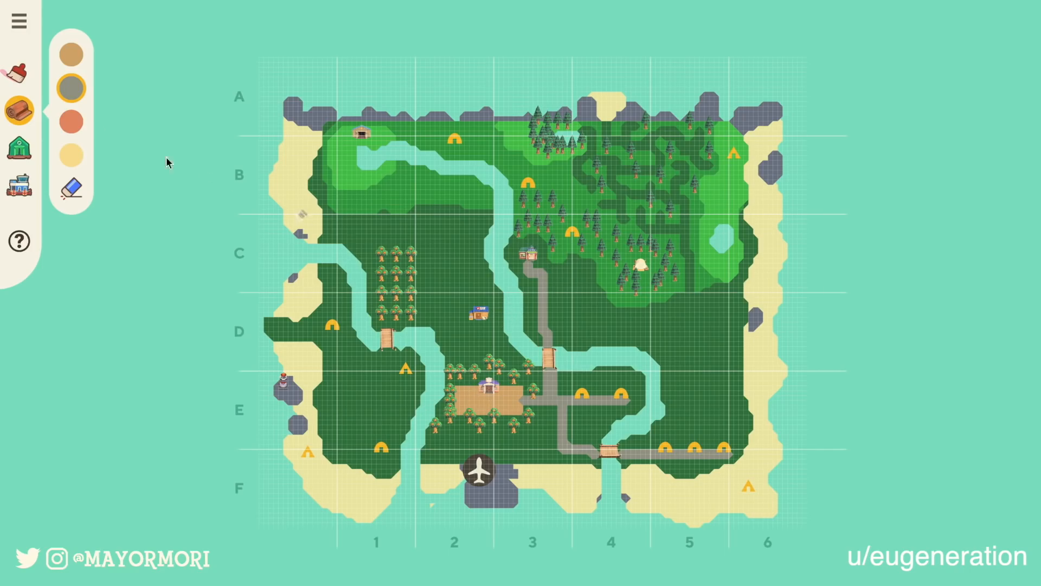
# Step: Place a horizontal bridge across the river in D3, just east of the blue shop
pyautogui.click(26, 152)
pyautogui.click(20, 183)
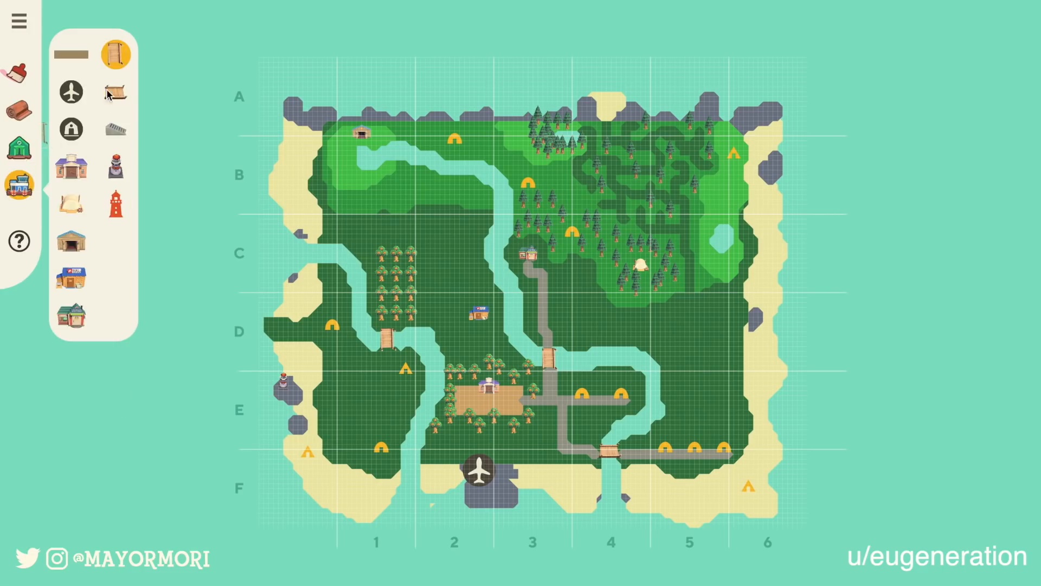
pyautogui.click(116, 91)
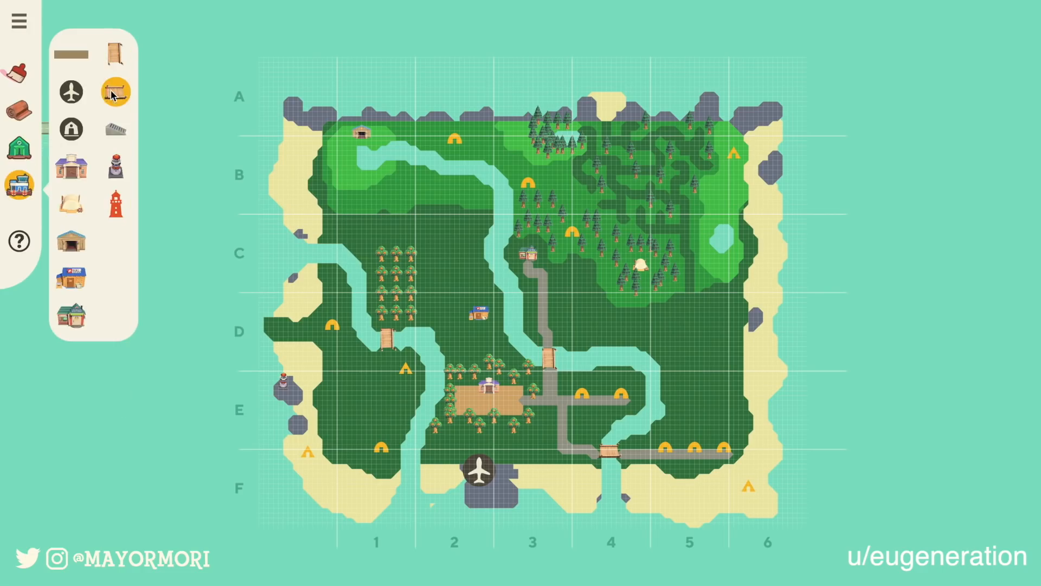
pyautogui.click(513, 319)
# Step: Tidy the riverbank east of the new D3 bridge with dark green land and paint gray stone paths linking it to the blue shop and the north path
pyautogui.click(21, 111)
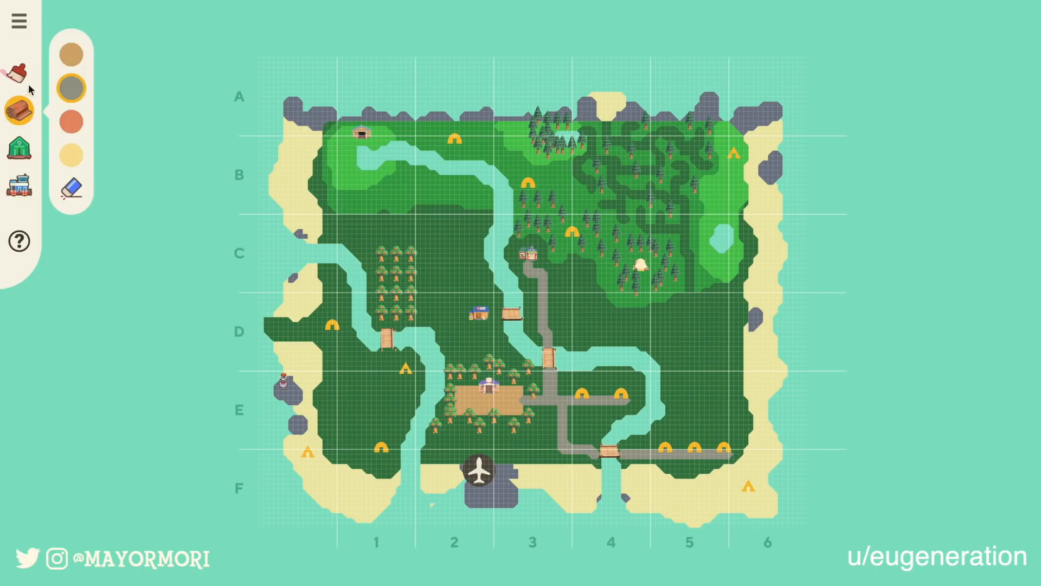
pyautogui.click(21, 73)
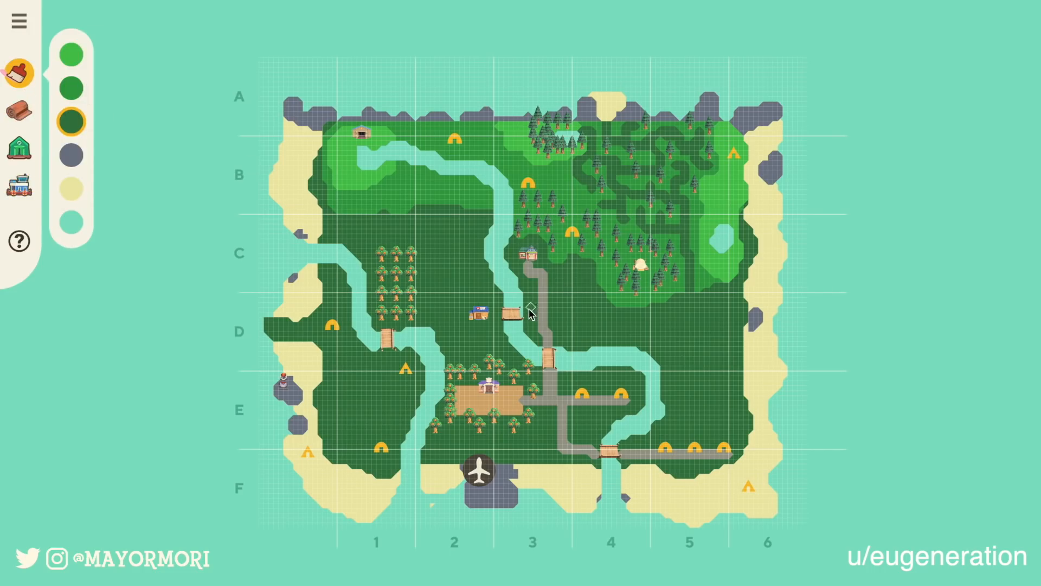
pyautogui.moveTo(529, 308); pyautogui.dragTo(525, 319)
pyautogui.click(19, 111)
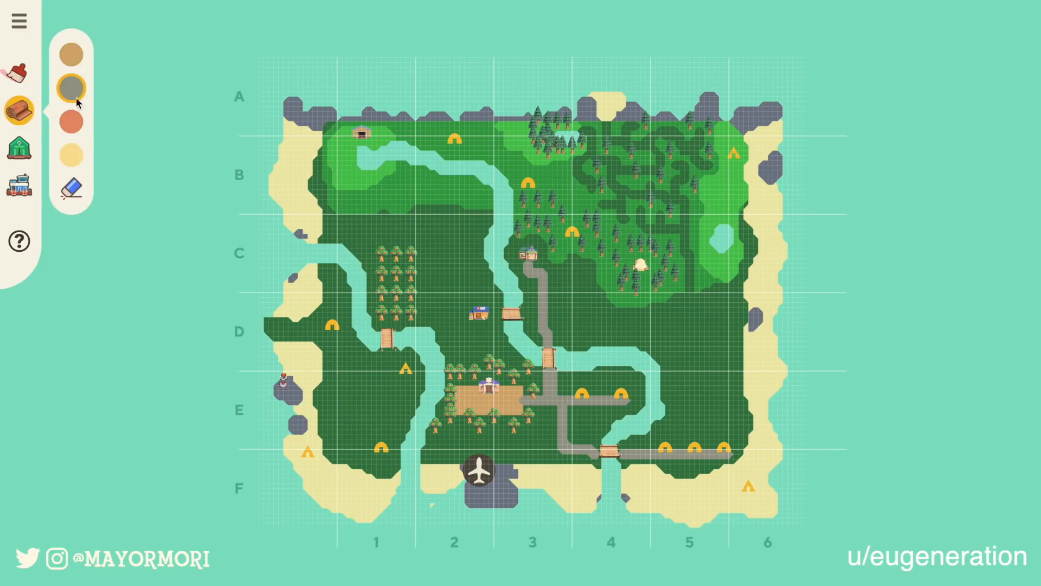
pyautogui.click(526, 314)
pyautogui.moveTo(526, 315)
pyautogui.mouseDown()
pyautogui.moveTo(485, 315)
pyautogui.moveTo(513, 312)
pyautogui.mouseUp()
# Step: Plant fruit trees throughout D2 and D3 between the blue shop and the plaza, and along the shop's west side
pyautogui.click(16, 154)
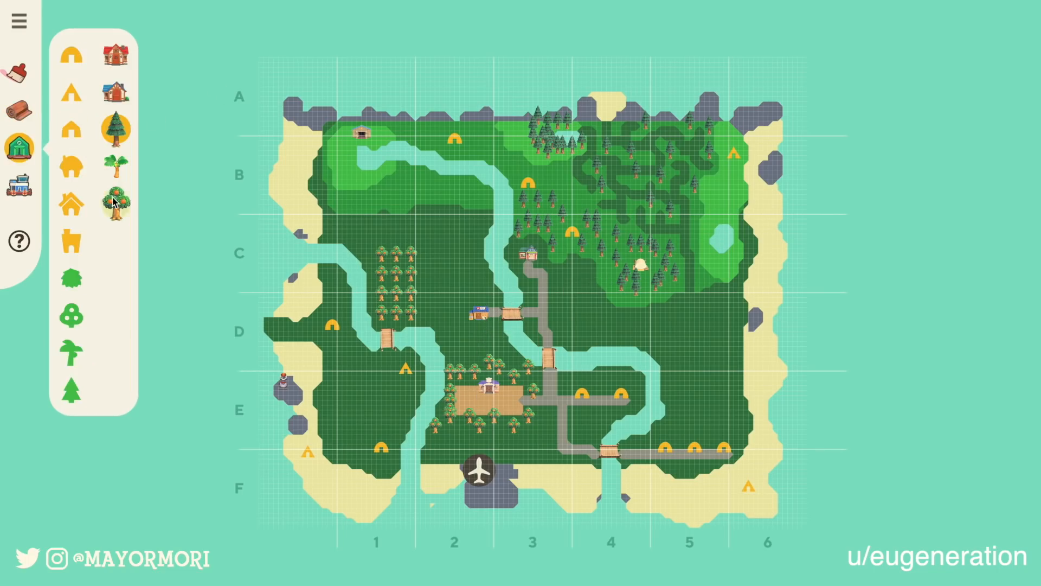
pyautogui.click(114, 202)
pyautogui.moveTo(471, 360); pyautogui.dragTo(482, 338)
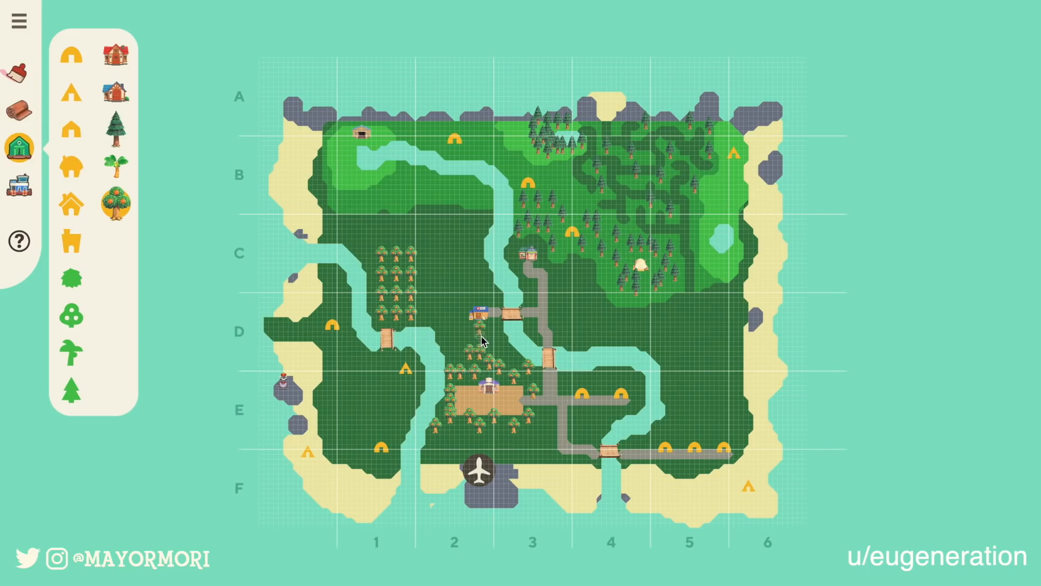
pyautogui.click(461, 334)
pyautogui.click(460, 344)
pyautogui.click(455, 354)
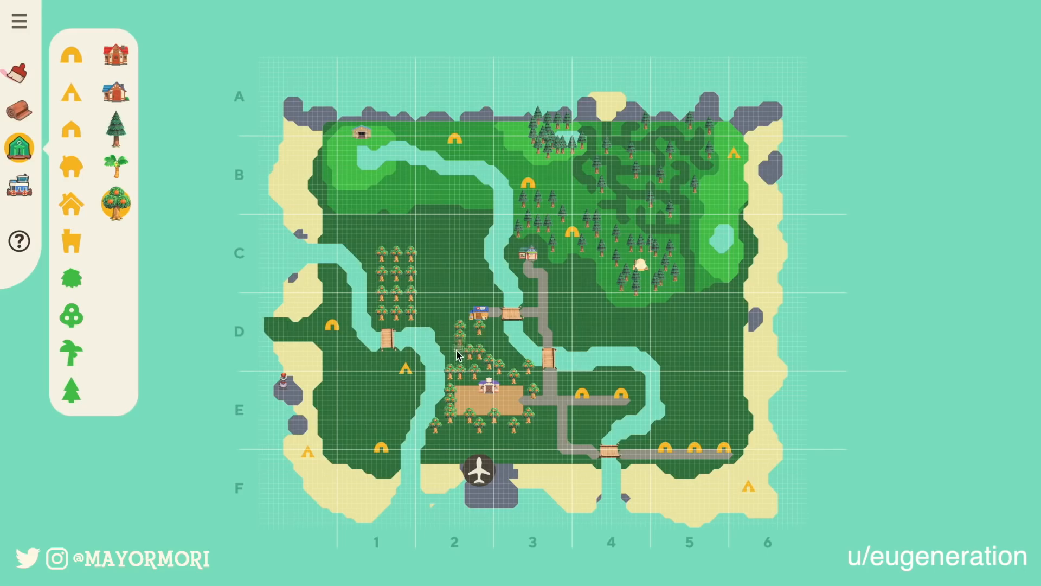
pyautogui.click(499, 344)
pyautogui.click(504, 353)
pyautogui.click(514, 358)
pyautogui.click(460, 314)
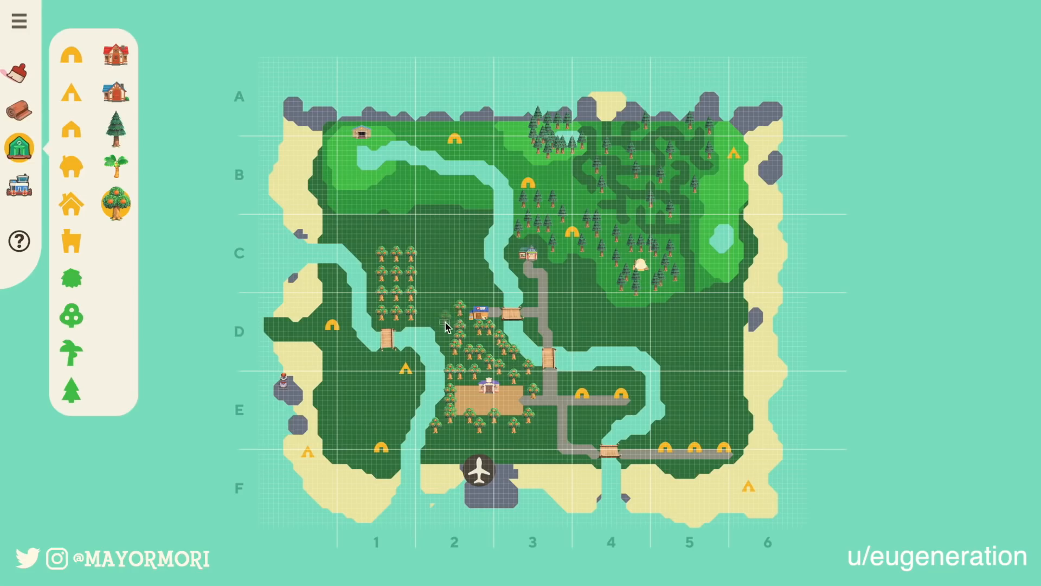
pyautogui.click(446, 324)
# Step: Plant pine trees around the northwest pond and building, and fill the northwest beach in A and B with palm trees
pyautogui.click(116, 128)
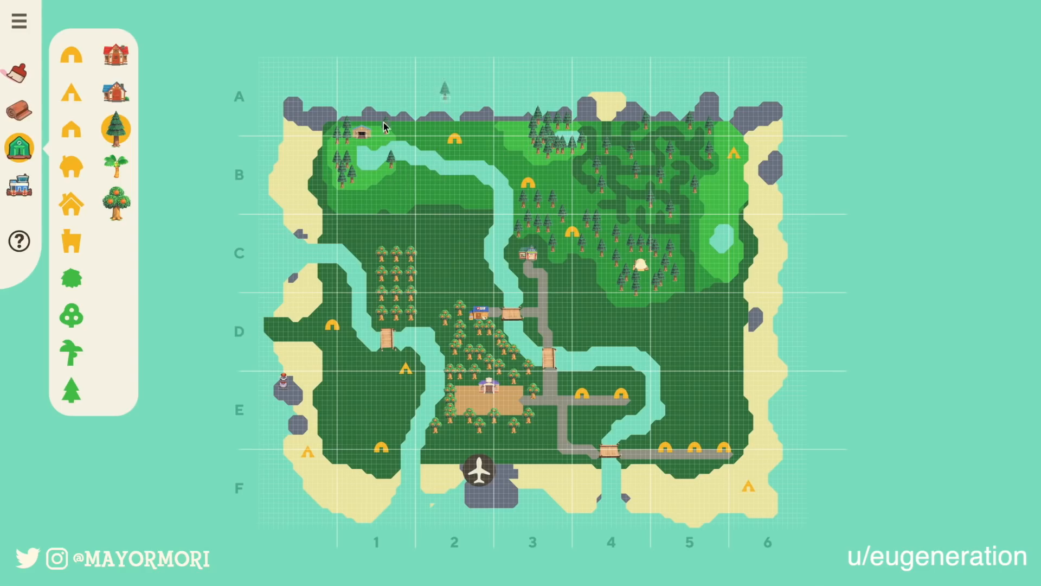
pyautogui.click(114, 164)
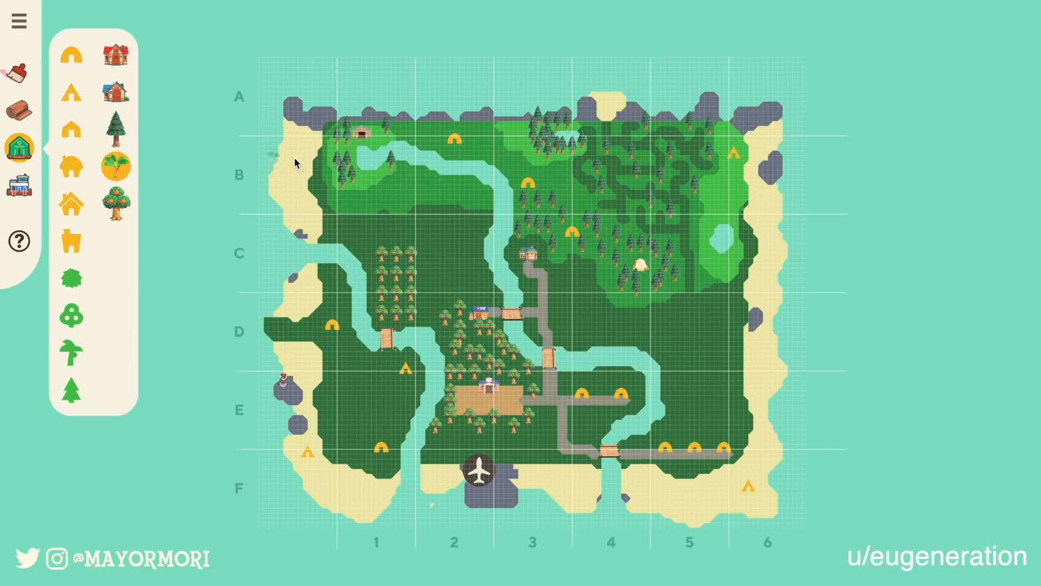
pyautogui.click(301, 139)
pyautogui.click(294, 154)
pyautogui.click(281, 148)
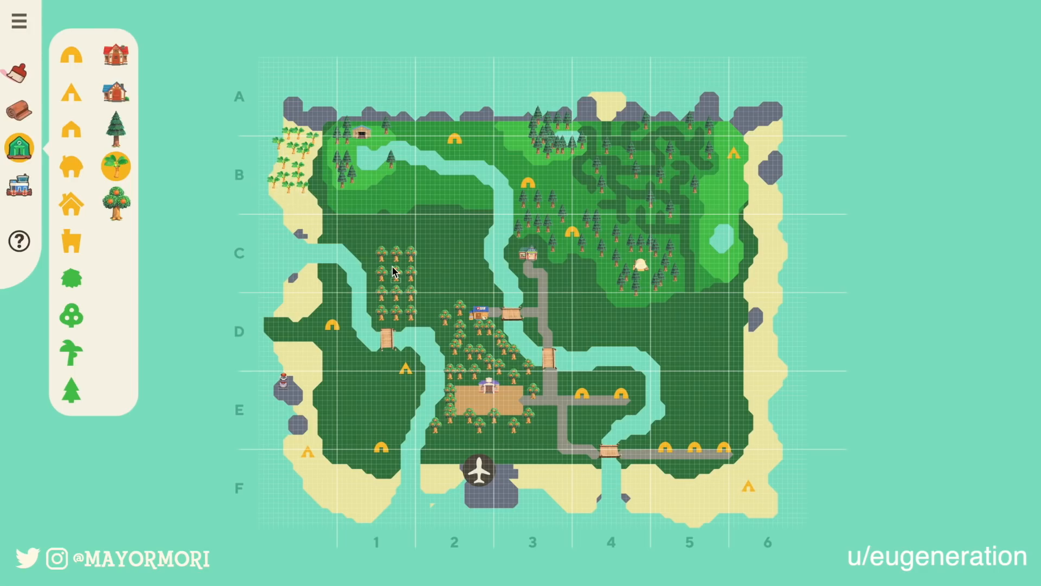
pyautogui.click(306, 205)
pyautogui.click(283, 199)
# Step: Place an incline on the cliff edge between B and C, at the boundary of columns 1 and 2
pyautogui.click(20, 186)
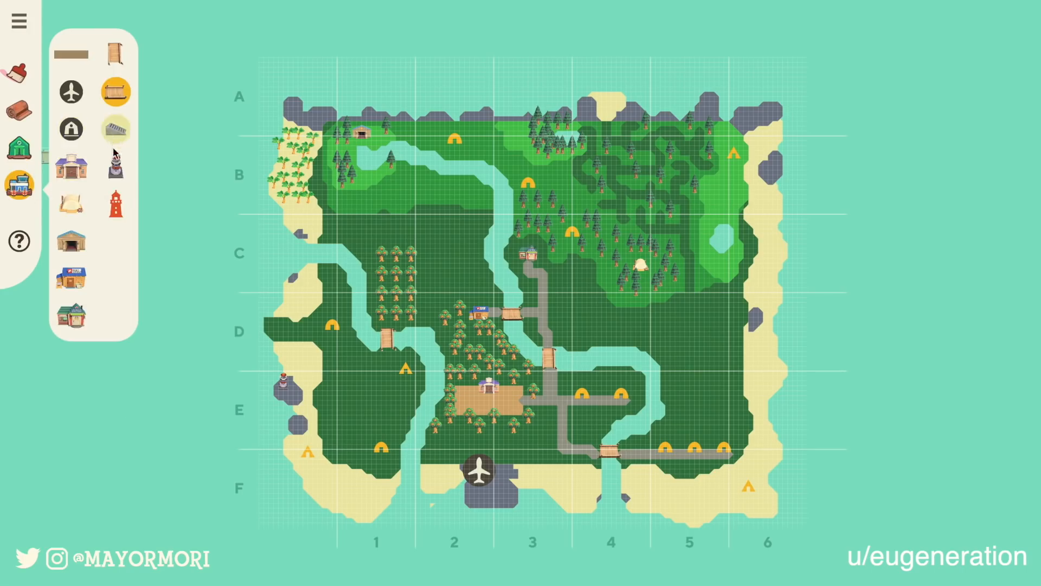
pyautogui.click(19, 75)
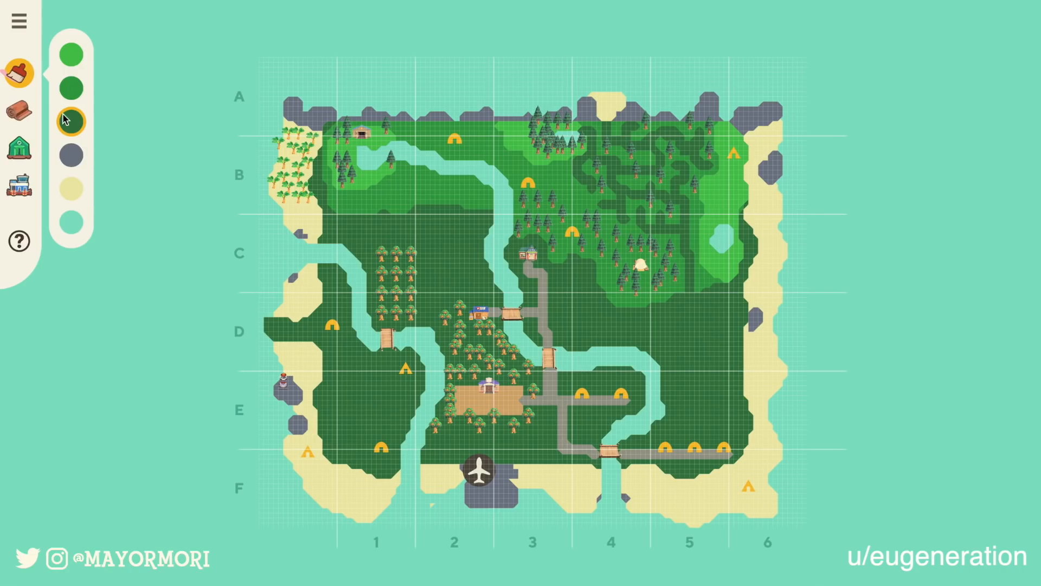
pyautogui.click(26, 146)
pyautogui.click(19, 184)
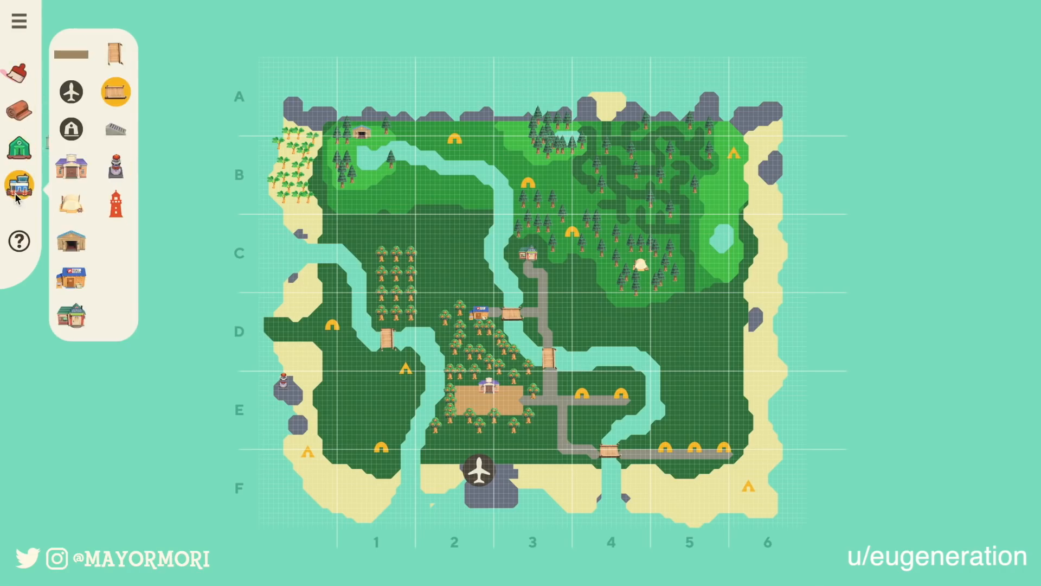
pyautogui.click(115, 135)
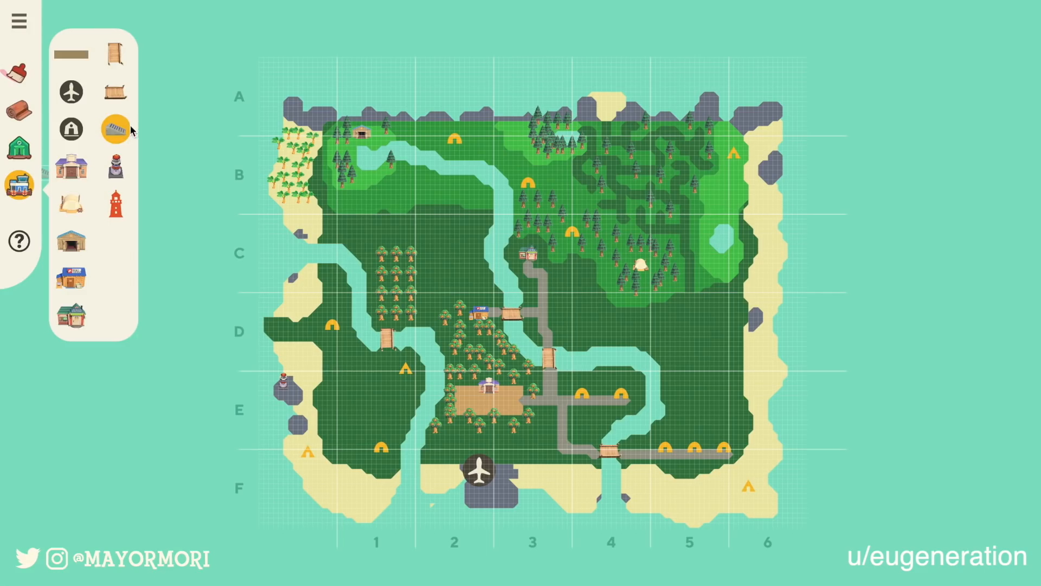
pyautogui.click(416, 208)
# Step: Place a second incline on the upper cliff's south edge in B1, below the pond
pyautogui.click(20, 75)
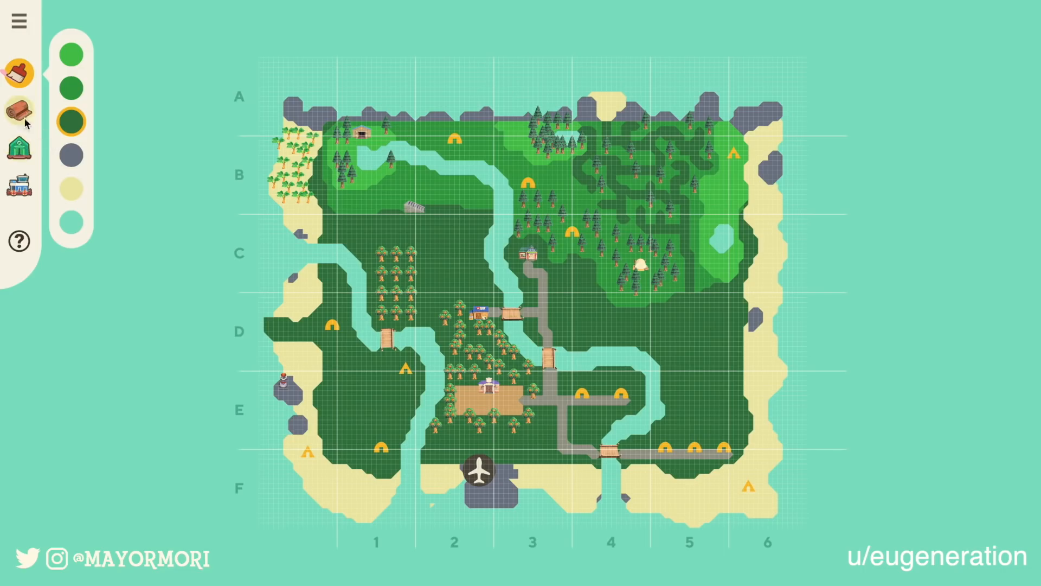
pyautogui.click(19, 184)
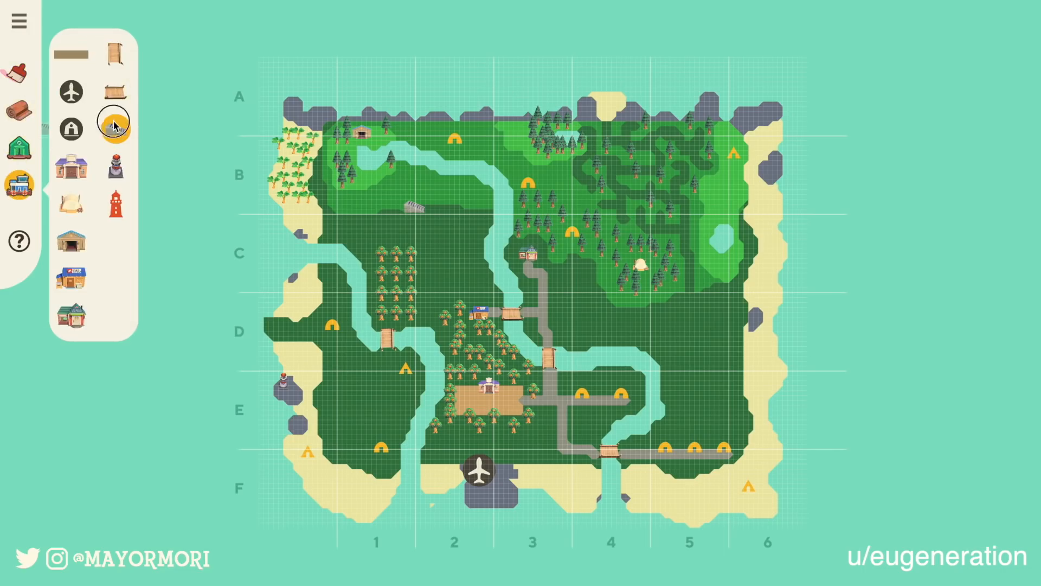
pyautogui.click(371, 184)
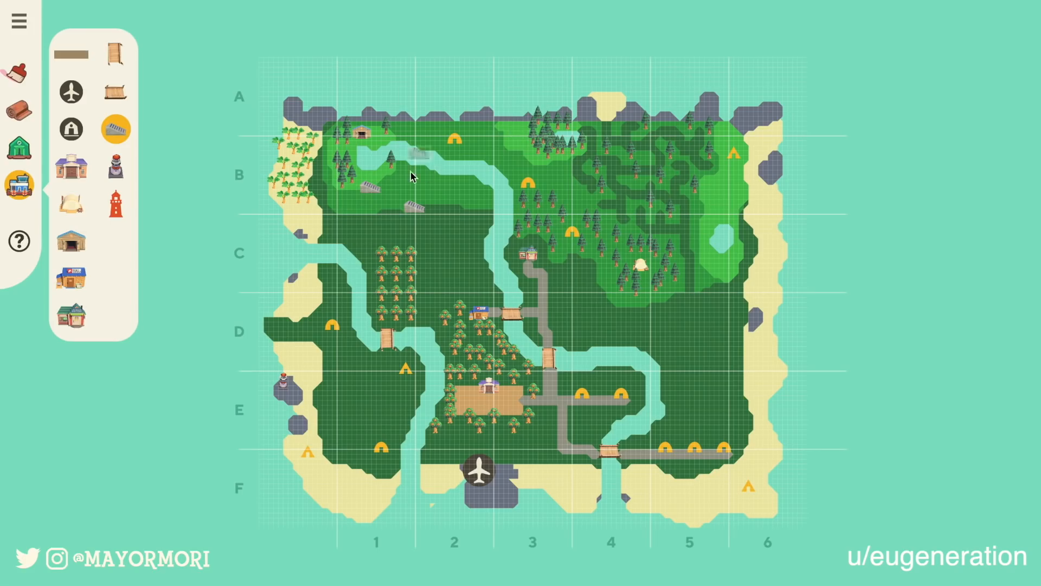
# Step: Paint a gray stone path connecting the two inclines in B1
pyautogui.click(22, 71)
pyautogui.click(19, 110)
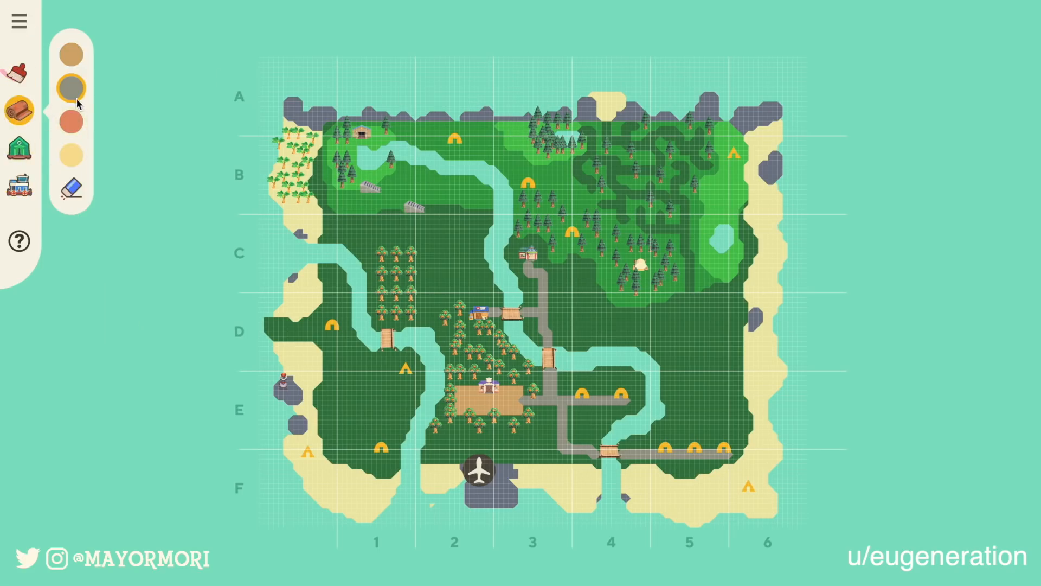
pyautogui.moveTo(397, 204)
pyautogui.mouseDown()
pyautogui.moveTo(409, 205)
pyautogui.moveTo(387, 207)
pyautogui.moveTo(386, 189)
pyautogui.mouseUp()
# Step: Place an orange castle-shaped building marker in the middle of C2, east of the orchard
pyautogui.click(23, 152)
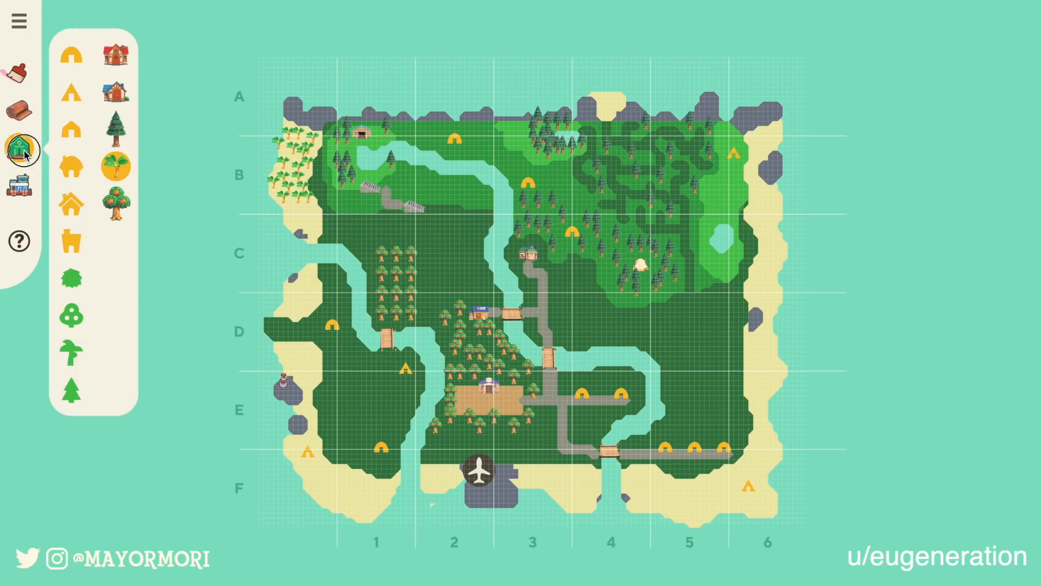
pyautogui.click(75, 240)
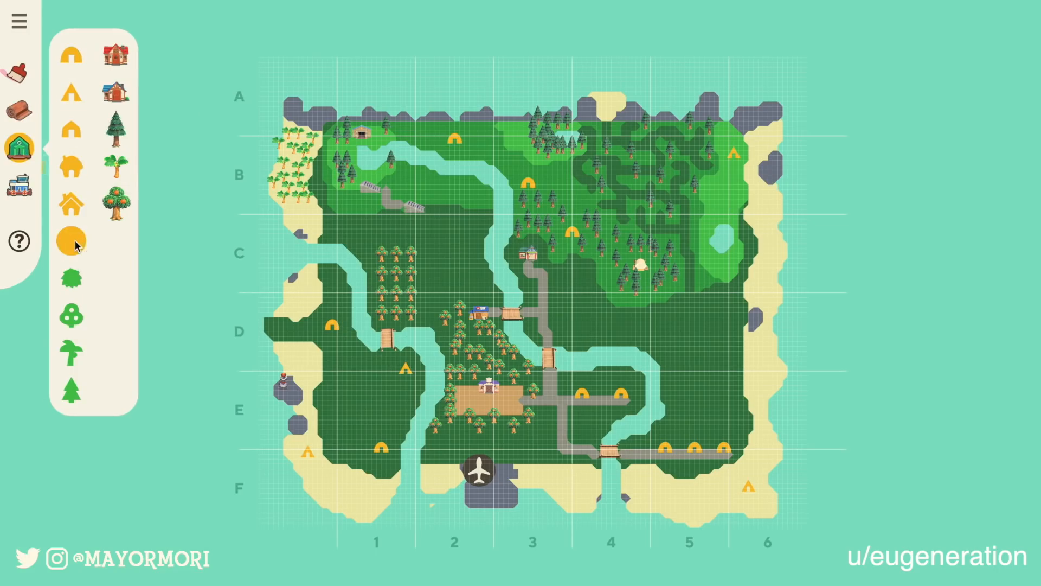
pyautogui.click(453, 257)
# Step: Surround the castle marker in C2 with a water moat and paint a dark green land entrance on its south side
pyautogui.click(20, 112)
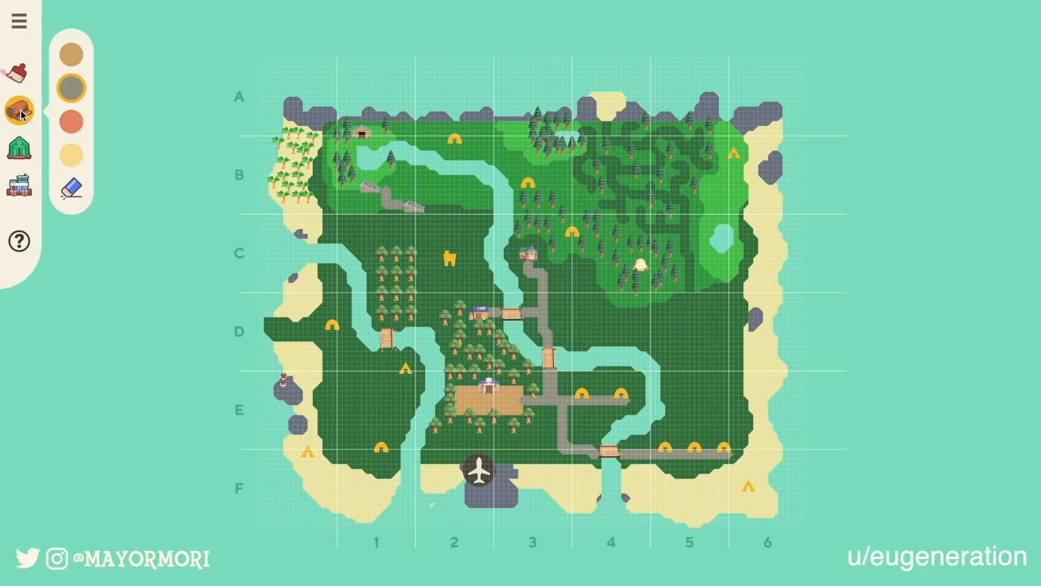
pyautogui.click(30, 81)
pyautogui.click(71, 222)
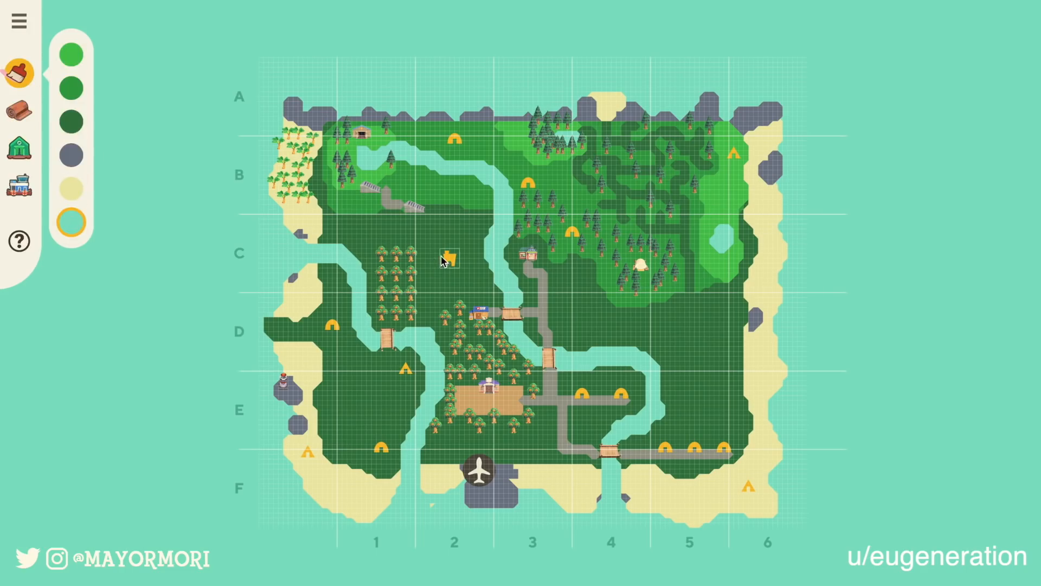
pyautogui.moveTo(451, 269)
pyautogui.mouseDown()
pyautogui.moveTo(446, 254)
pyautogui.moveTo(459, 258)
pyautogui.moveTo(458, 275)
pyautogui.moveTo(457, 258)
pyautogui.mouseUp()
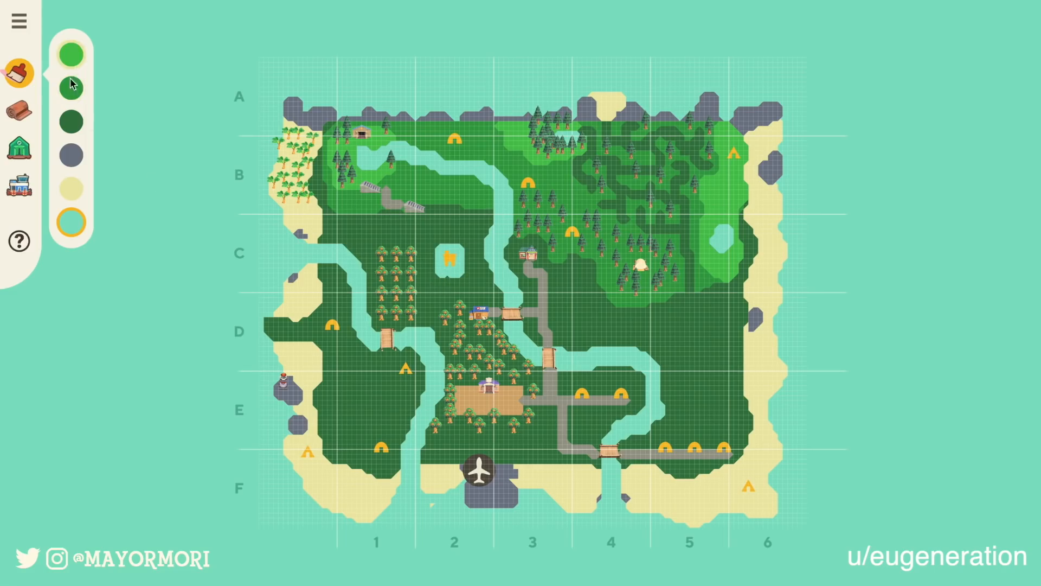
pyautogui.click(71, 122)
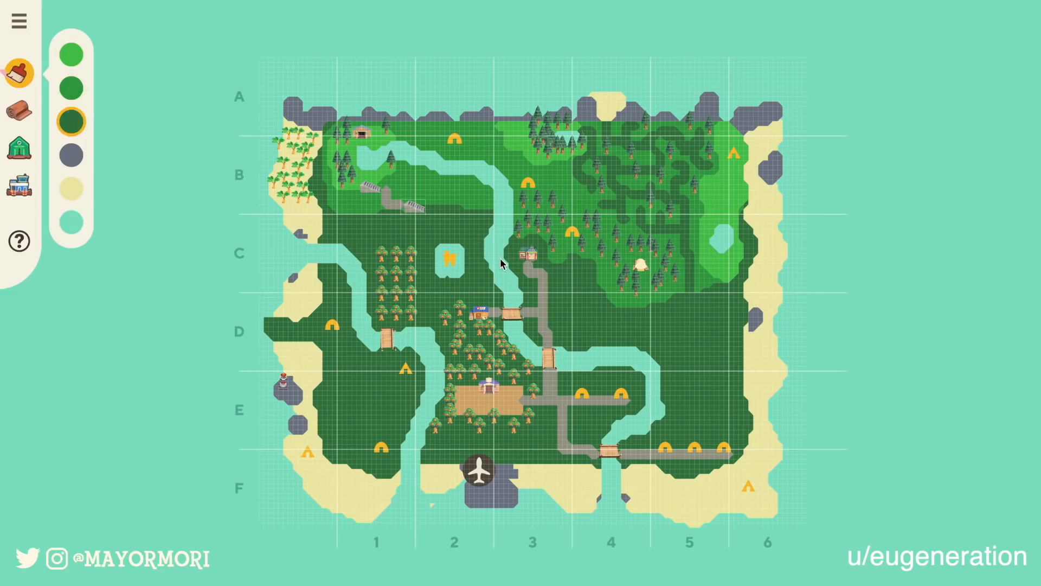
pyautogui.click(450, 271)
# Step: Extend the C5 pond southwest to the cliff edge and paint the medium green terrace below it south into D5
pyautogui.click(63, 224)
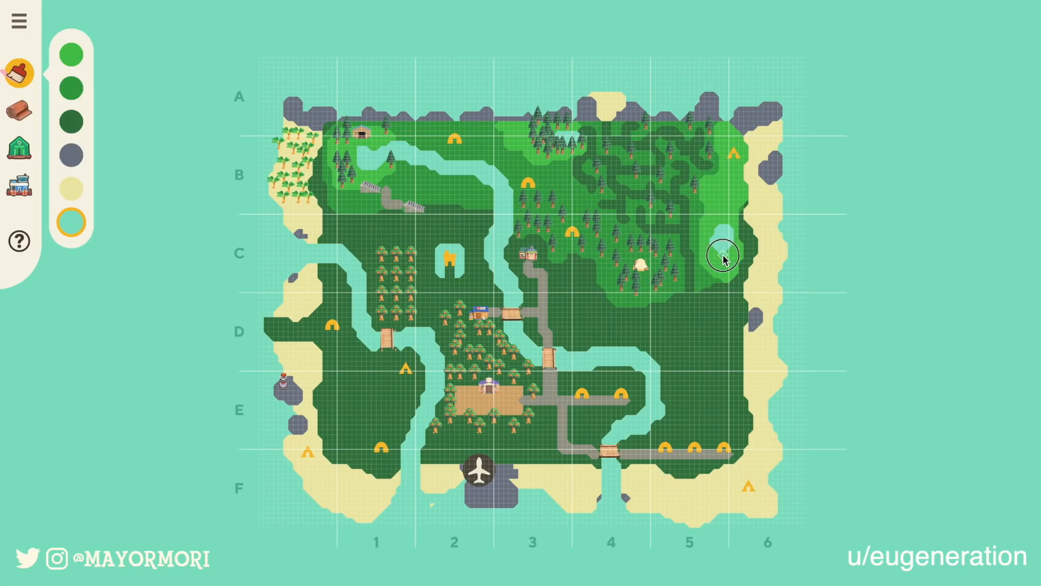
pyautogui.moveTo(723, 279)
pyautogui.mouseDown()
pyautogui.moveTo(724, 250)
pyautogui.moveTo(713, 277)
pyautogui.mouseUp()
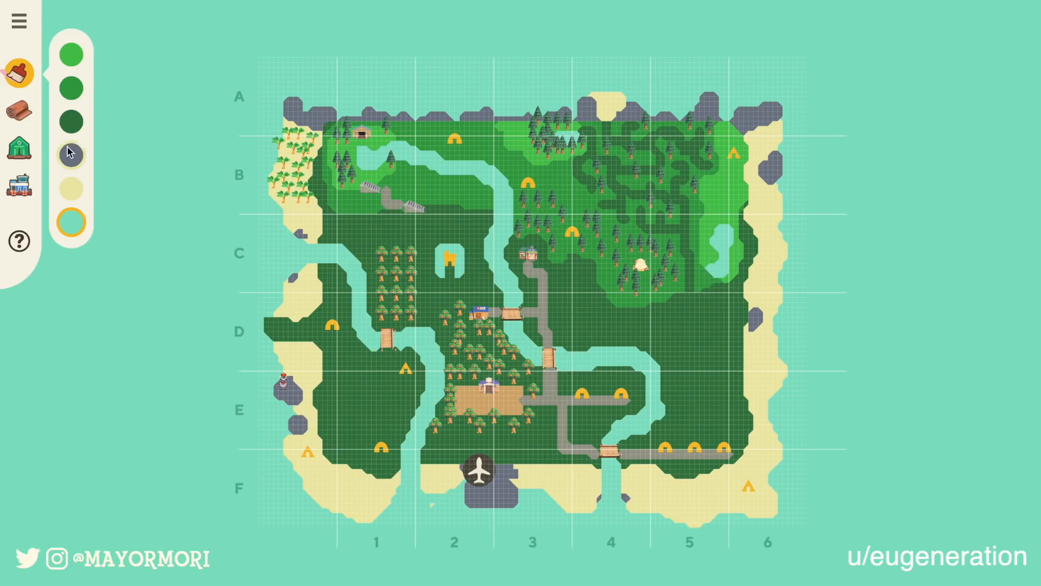
pyautogui.click(71, 88)
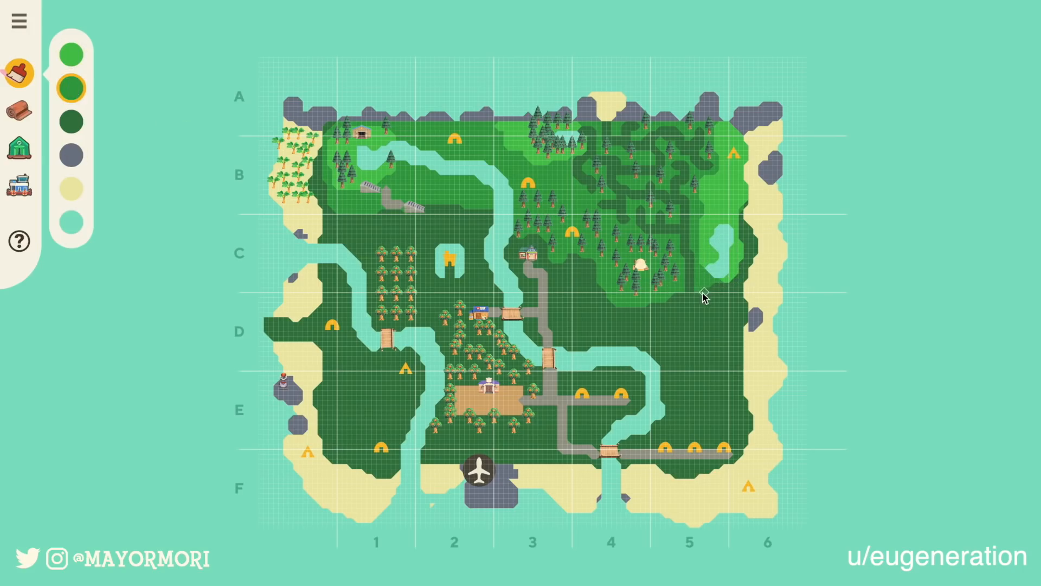
pyautogui.moveTo(702, 293)
pyautogui.mouseDown()
pyautogui.moveTo(740, 330)
pyautogui.moveTo(736, 282)
pyautogui.moveTo(709, 293)
pyautogui.moveTo(731, 293)
pyautogui.moveTo(738, 316)
pyautogui.moveTo(708, 297)
pyautogui.moveTo(733, 315)
pyautogui.moveTo(721, 298)
pyautogui.moveTo(715, 330)
pyautogui.moveTo(737, 331)
pyautogui.moveTo(721, 295)
pyautogui.mouseUp()
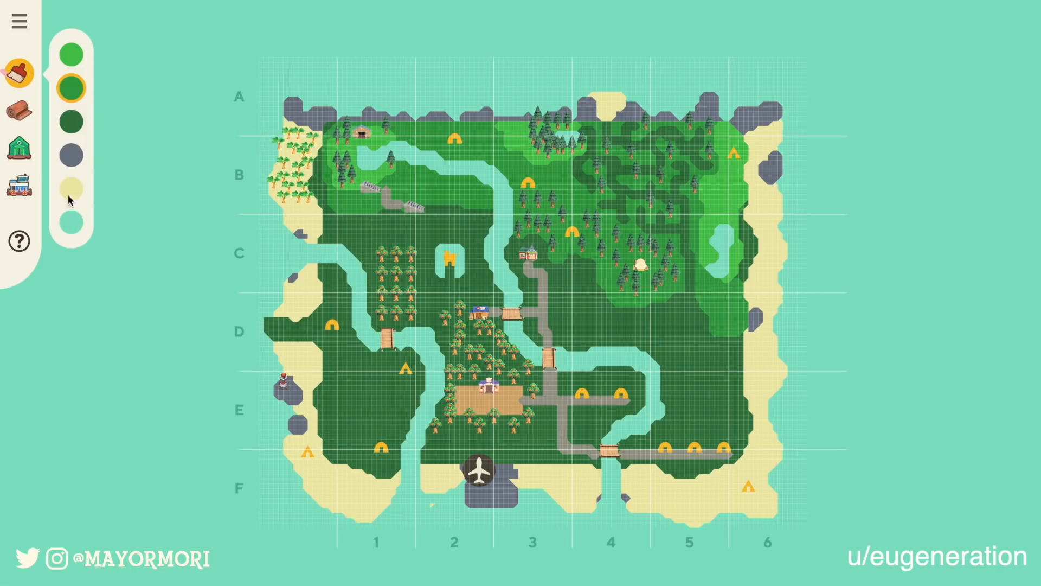
# Step: Paint a winding stream from the C5 pond south through D5 to join the river bend in northwest E5
pyautogui.click(71, 223)
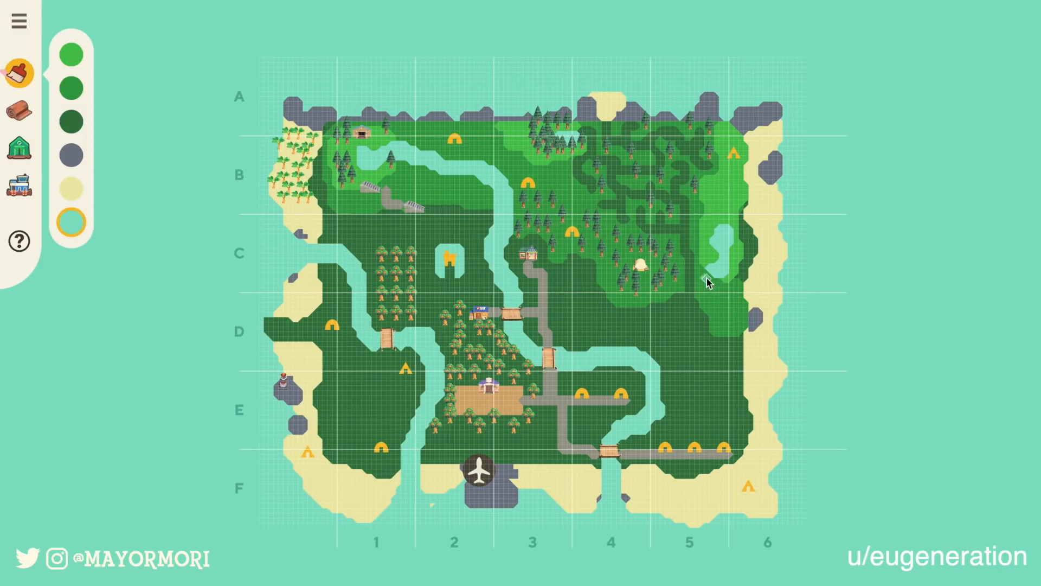
pyautogui.moveTo(711, 281)
pyautogui.mouseDown()
pyautogui.moveTo(734, 315)
pyautogui.moveTo(700, 326)
pyautogui.moveTo(699, 380)
pyautogui.moveTo(663, 384)
pyautogui.moveTo(682, 371)
pyautogui.moveTo(690, 378)
pyautogui.mouseUp()
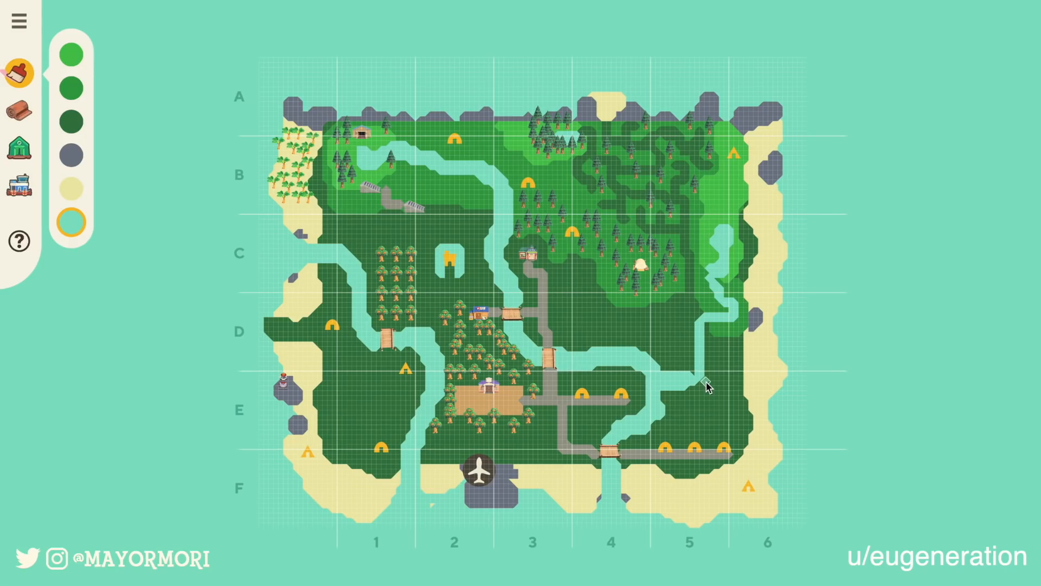
pyautogui.moveTo(708, 386)
pyautogui.mouseDown()
pyautogui.moveTo(693, 375)
pyautogui.moveTo(696, 321)
pyautogui.moveTo(730, 322)
pyautogui.moveTo(709, 275)
pyautogui.mouseUp()
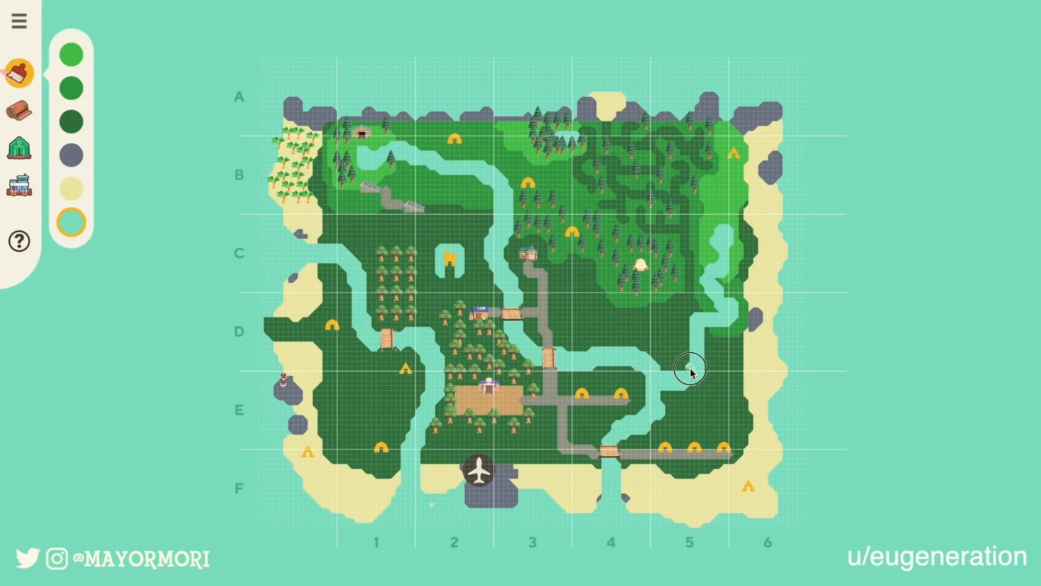
pyautogui.moveTo(684, 375)
pyautogui.mouseDown()
pyautogui.moveTo(691, 324)
pyautogui.moveTo(699, 370)
pyautogui.mouseUp()
pyautogui.click(691, 339)
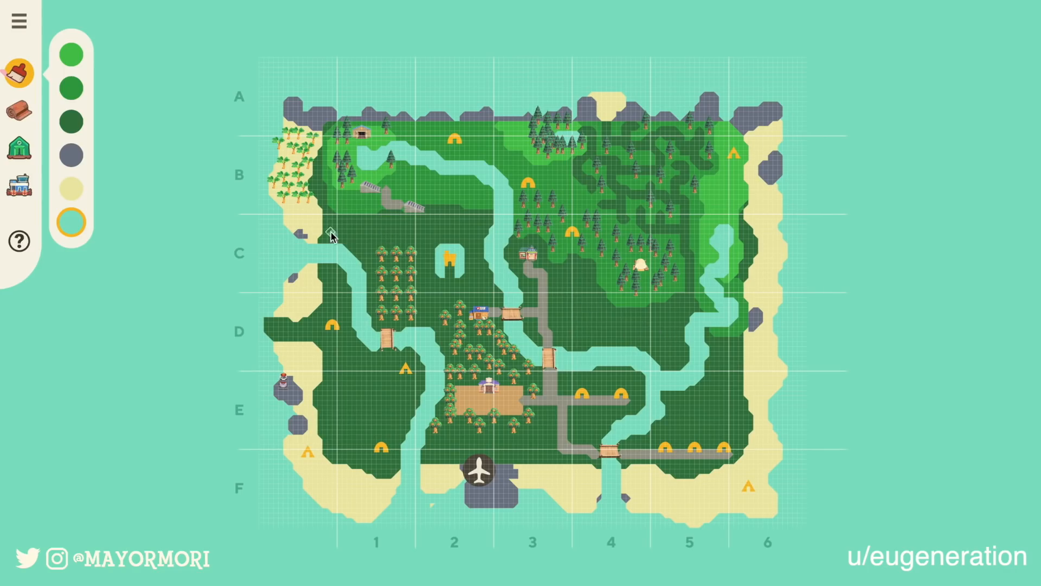
# Step: Place orange castle markers in northwest D4 and western D5, and extend the gray path east from D3 to the D4 marker
pyautogui.click(32, 187)
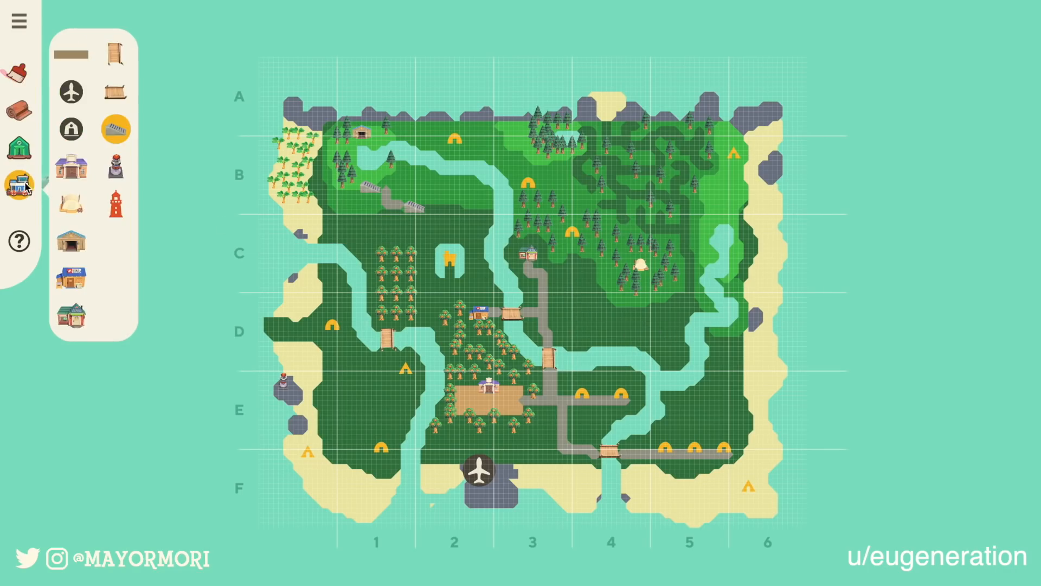
pyautogui.click(19, 152)
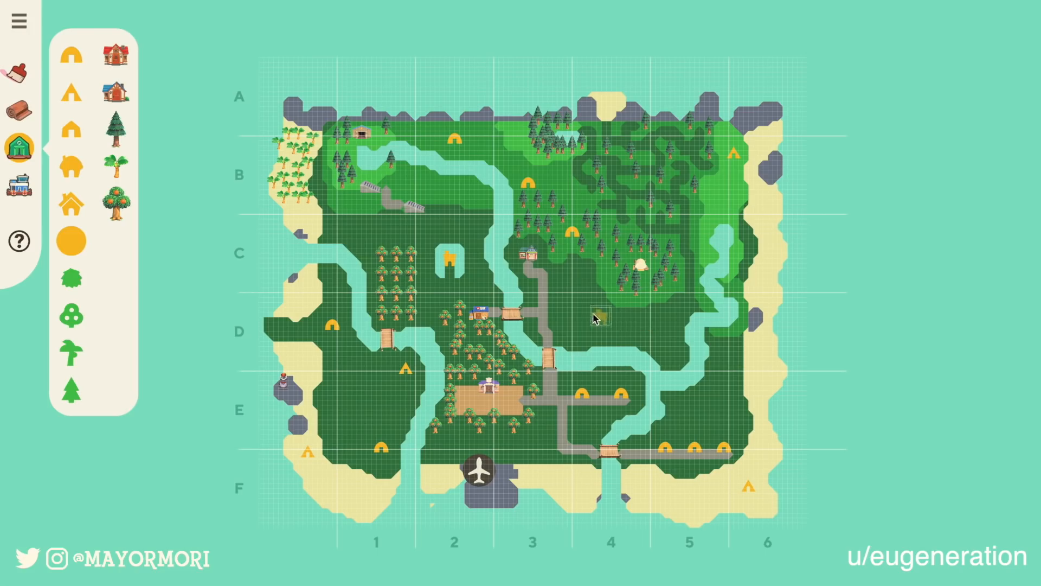
pyautogui.click(578, 297)
pyautogui.click(20, 110)
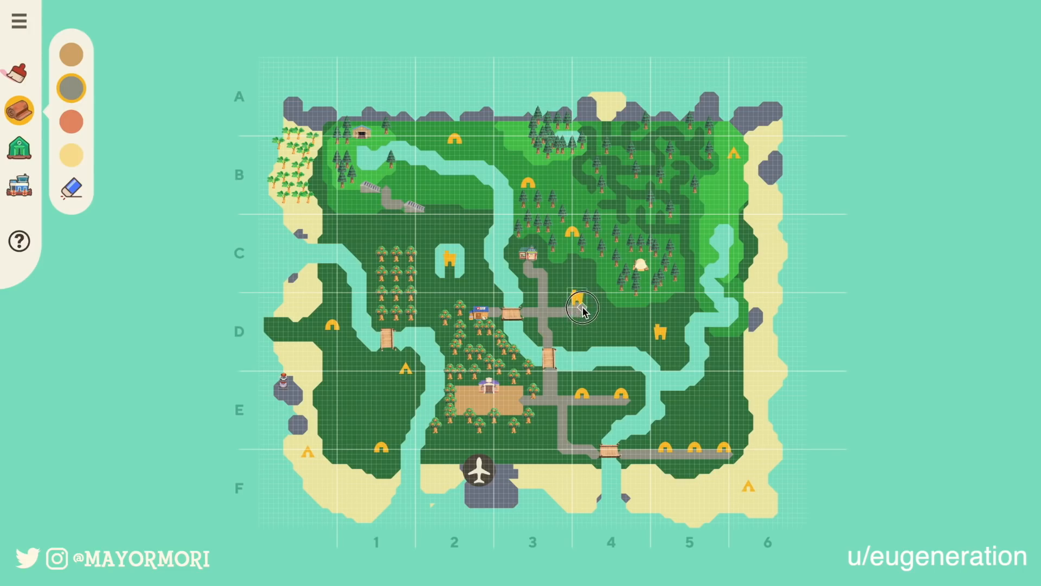
pyautogui.moveTo(580, 307); pyautogui.dragTo(582, 314)
# Step: Pave an irregular gray stone plaza around the castle marker in D5
pyautogui.moveTo(641, 319)
pyautogui.mouseDown()
pyautogui.moveTo(663, 348)
pyautogui.moveTo(673, 342)
pyautogui.moveTo(675, 305)
pyautogui.moveTo(650, 325)
pyautogui.moveTo(665, 319)
pyautogui.moveTo(660, 343)
pyautogui.moveTo(662, 351)
pyautogui.mouseUp()
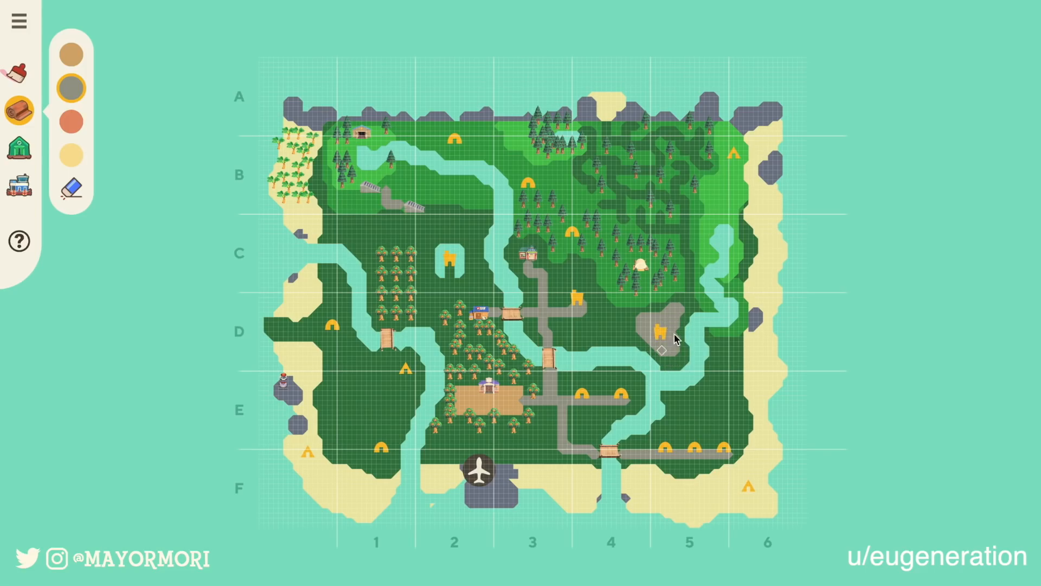
pyautogui.click(676, 330)
pyautogui.click(676, 331)
pyautogui.click(675, 339)
# Step: Scatter palm trees along the west beach from the C–D border down to F1 and F2
pyautogui.click(31, 142)
pyautogui.click(114, 168)
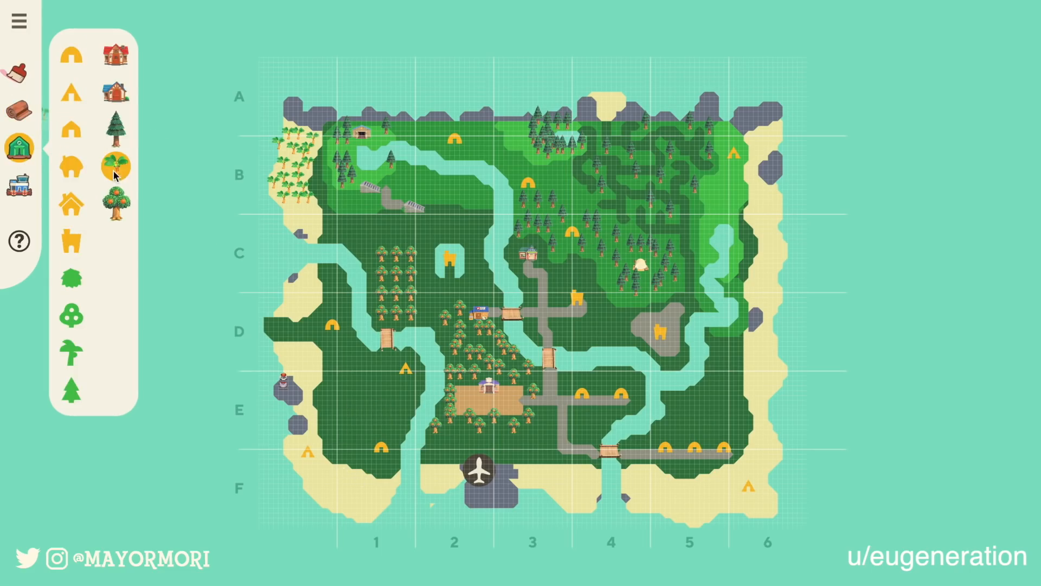
pyautogui.click(295, 300)
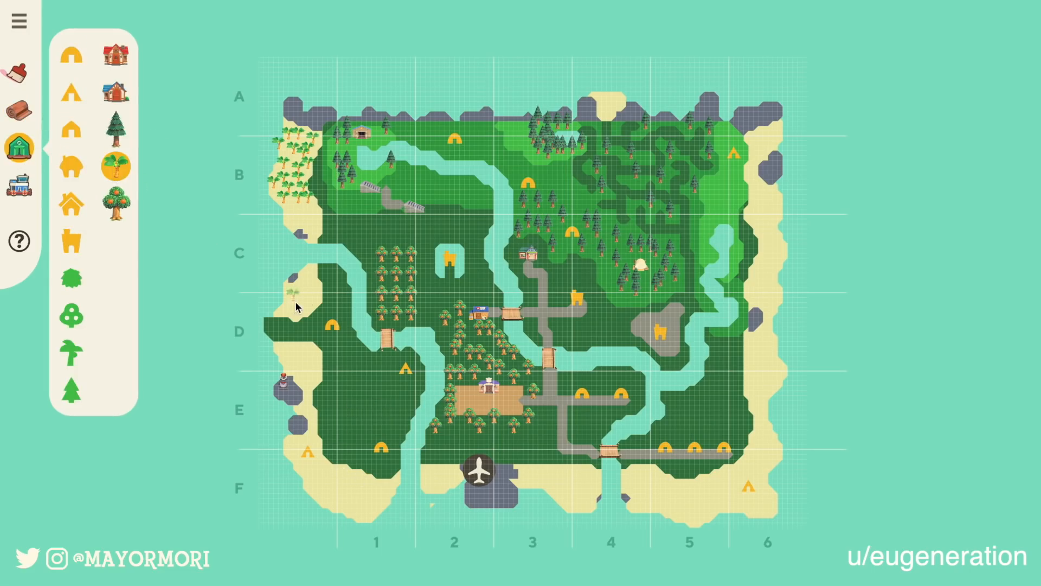
pyautogui.click(310, 366)
pyautogui.click(310, 482)
pyautogui.click(359, 506)
pyautogui.click(441, 477)
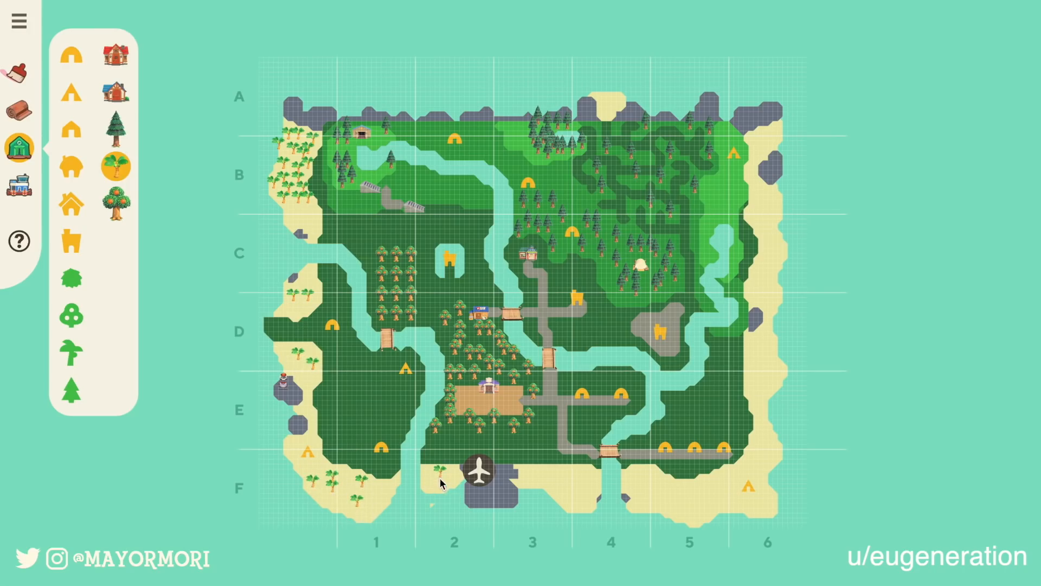
# Step: Scatter palm trees along the south beach from F3 east to F6
pyautogui.click(568, 471)
pyautogui.click(579, 502)
pyautogui.click(587, 479)
pyautogui.click(638, 476)
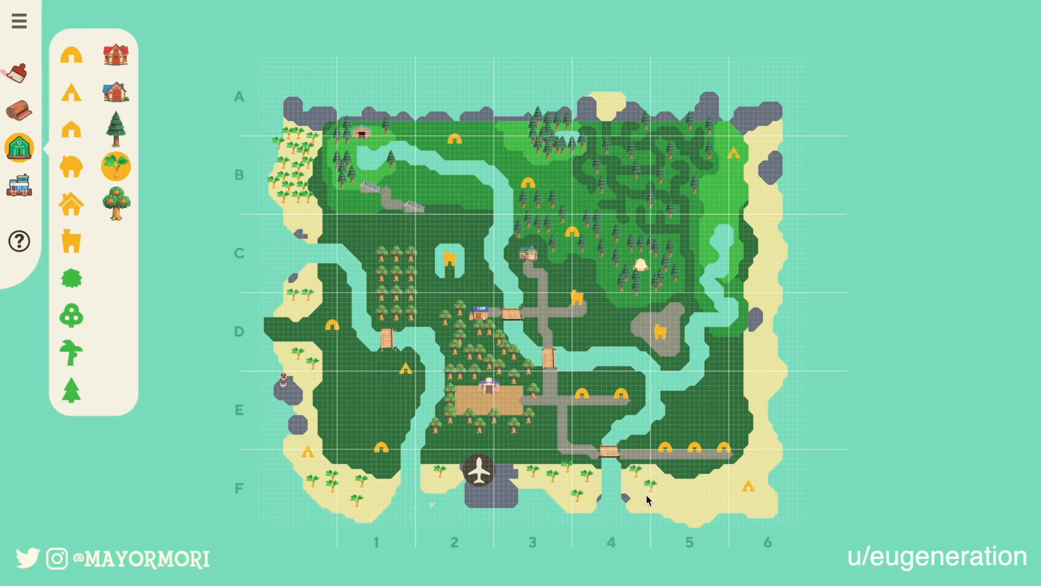
pyautogui.click(639, 499)
pyautogui.click(648, 491)
pyautogui.click(720, 501)
pyautogui.click(706, 486)
pyautogui.click(738, 468)
# Step: Scatter palm trees up the east beach from E6 to the northeast corner, and place two on the north beach in A4
pyautogui.click(764, 446)
pyautogui.click(763, 422)
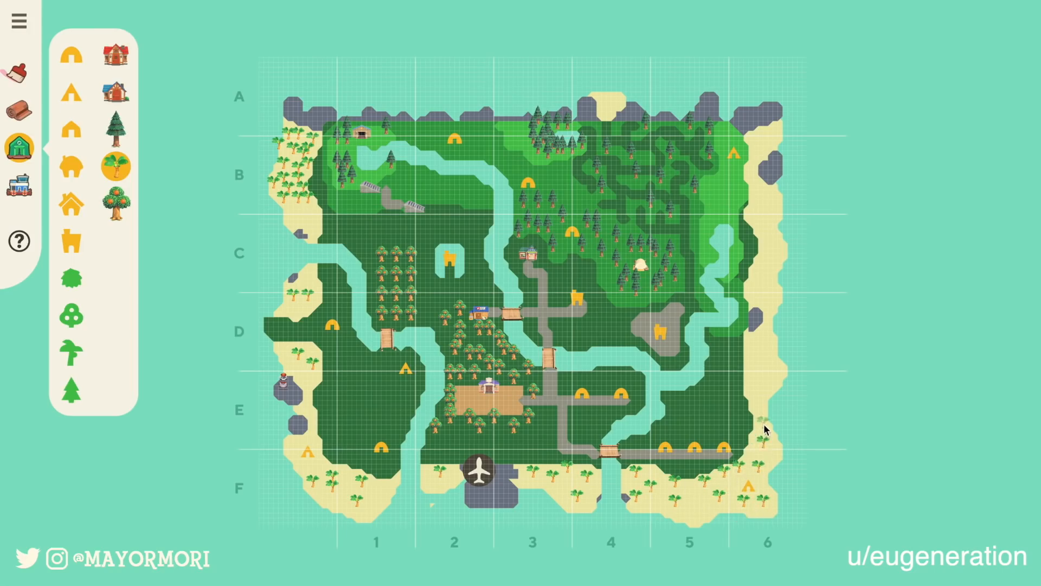
pyautogui.click(758, 398)
pyautogui.click(777, 368)
pyautogui.click(754, 359)
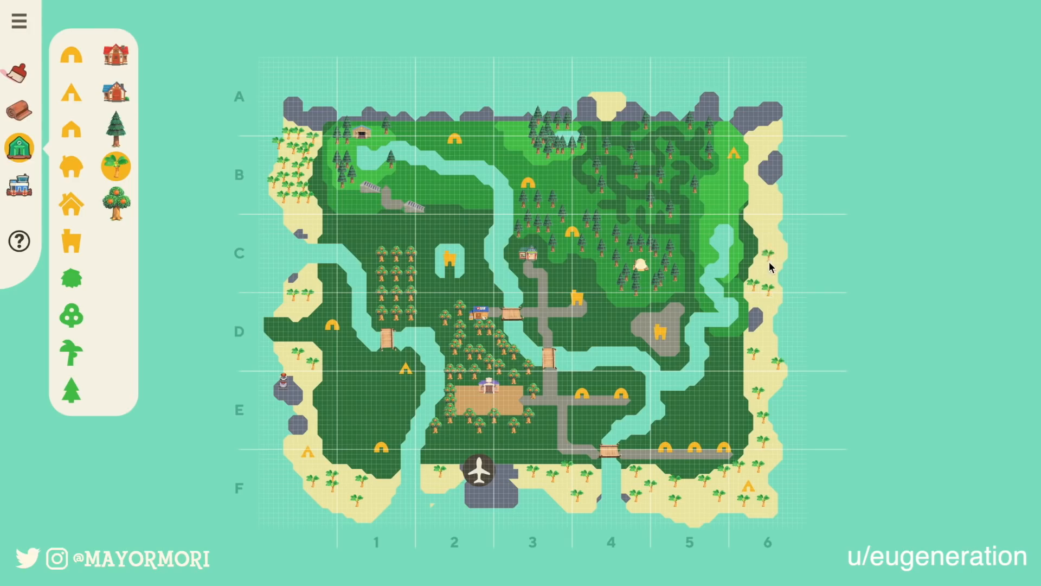
pyautogui.click(772, 236)
pyautogui.click(754, 218)
pyautogui.click(772, 217)
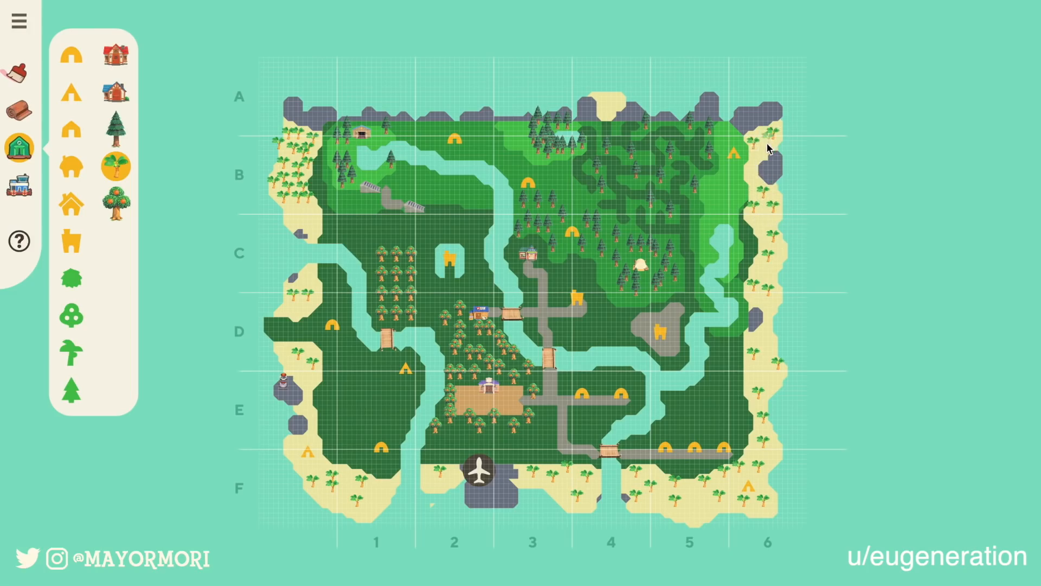
pyautogui.click(600, 100)
pyautogui.click(619, 111)
# Step: Place four orange fruit trees across D1 and E1, west of the southwestern river
pyautogui.click(118, 212)
pyautogui.click(345, 417)
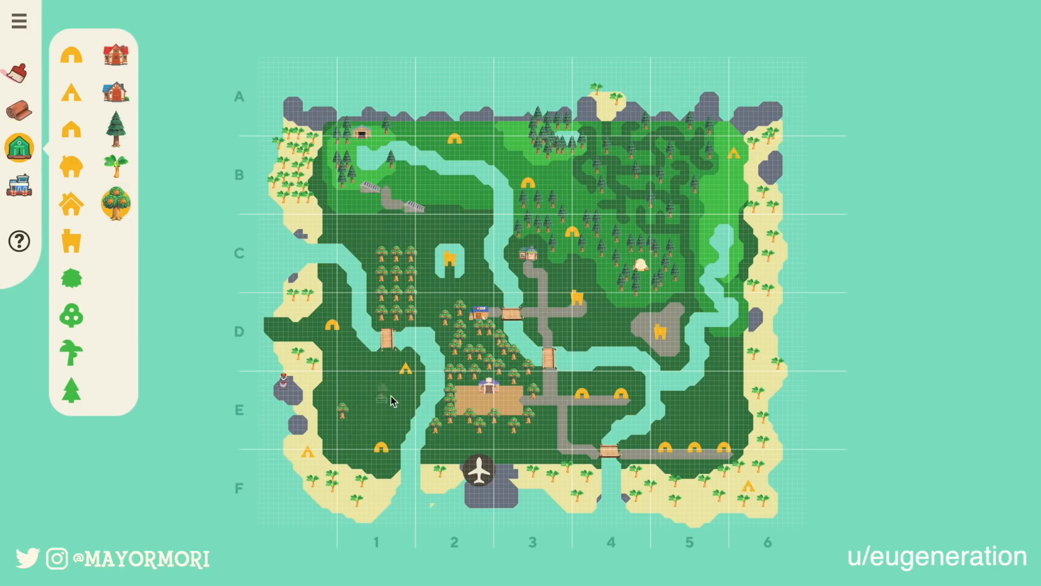
pyautogui.click(392, 397)
pyautogui.click(347, 355)
pyautogui.click(359, 388)
# Step: Place fruit trees around the orchard and moat in C1 and C2, and near the castle marker in C4 and D4
pyautogui.click(367, 227)
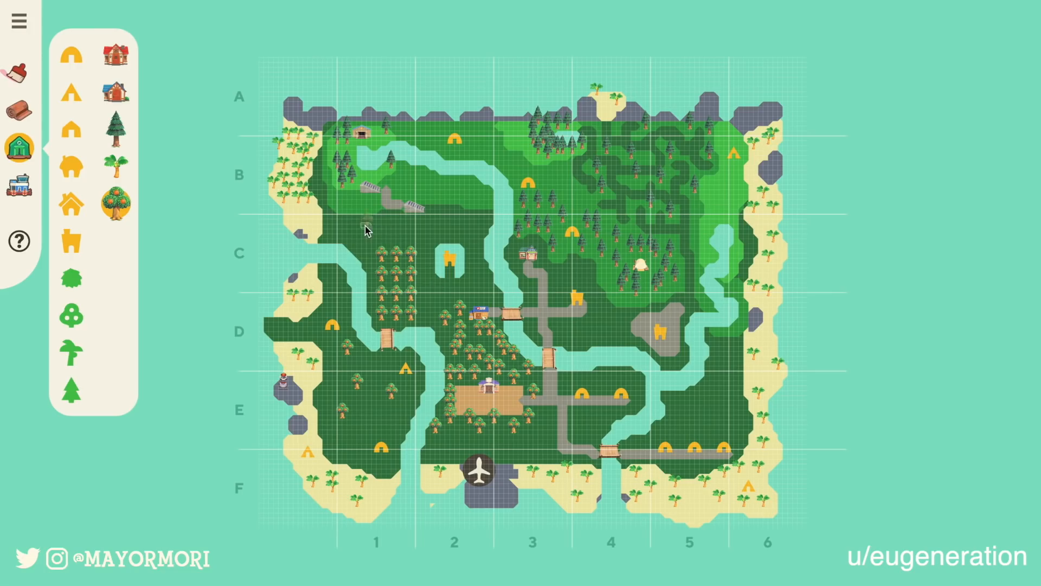
pyautogui.click(457, 227)
pyautogui.click(480, 289)
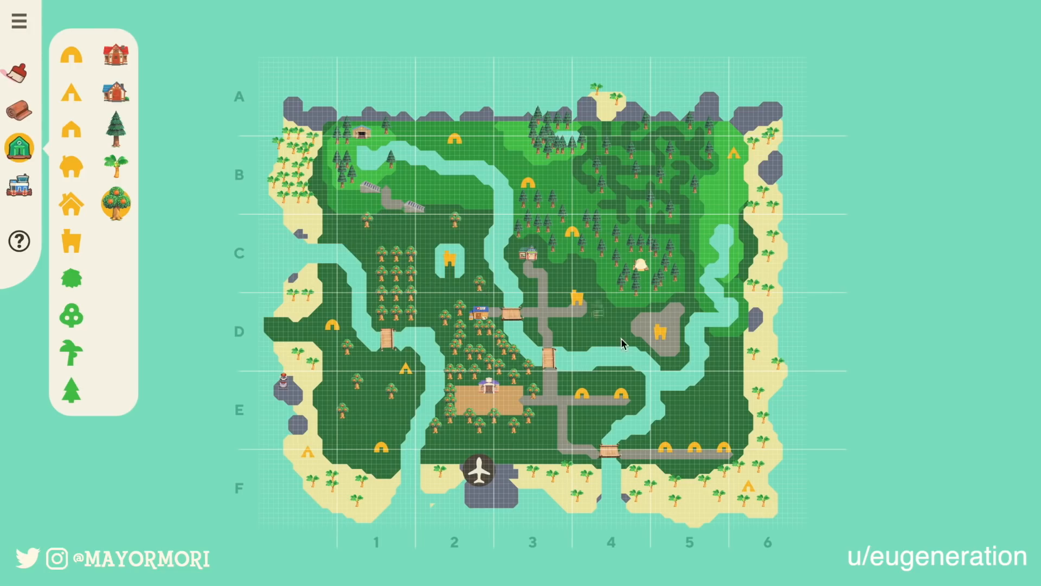
pyautogui.click(612, 334)
pyautogui.click(588, 338)
pyautogui.click(578, 269)
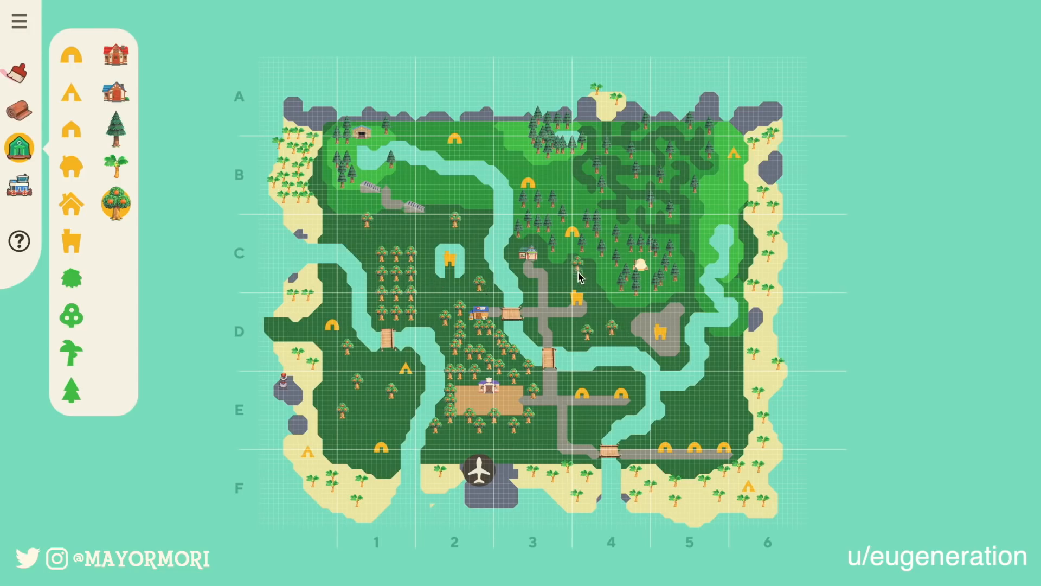
# Step: Scatter fruit trees across row E from E2 to E6 and at the eastern edge of D5
pyautogui.click(539, 453)
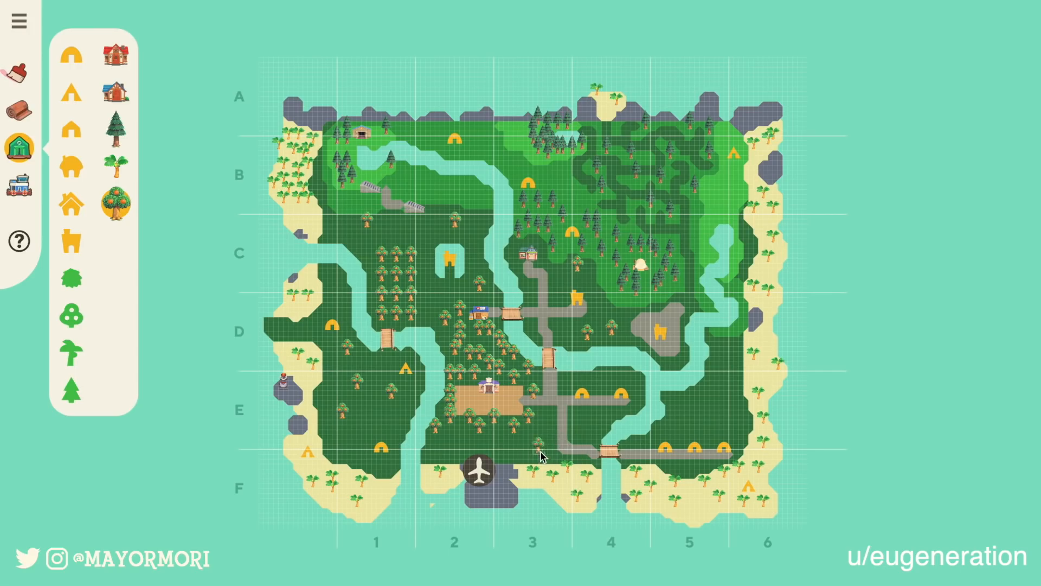
pyautogui.click(450, 447)
pyautogui.click(586, 423)
pyautogui.click(690, 418)
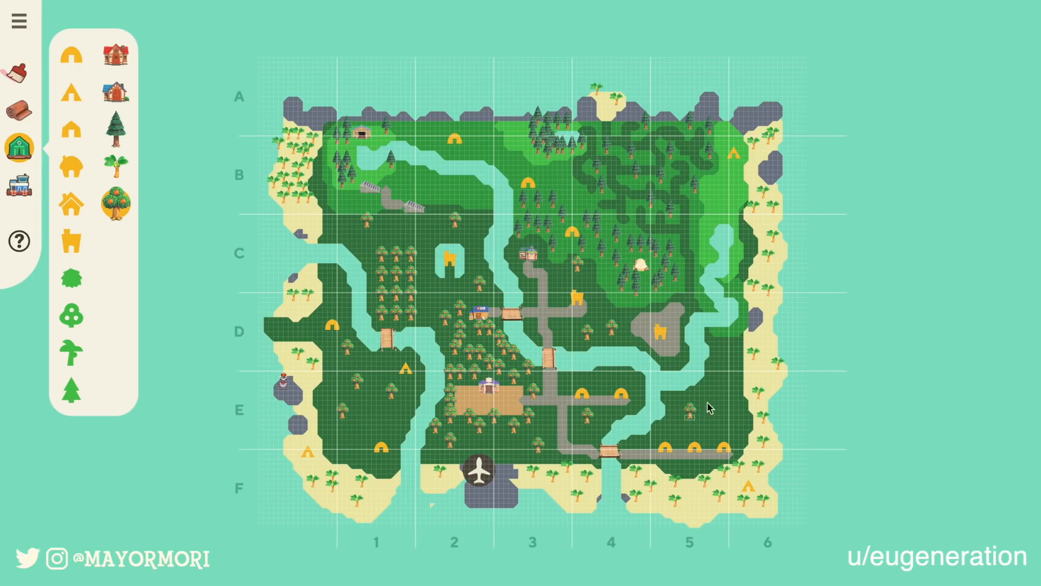
pyautogui.click(716, 398)
pyautogui.click(710, 422)
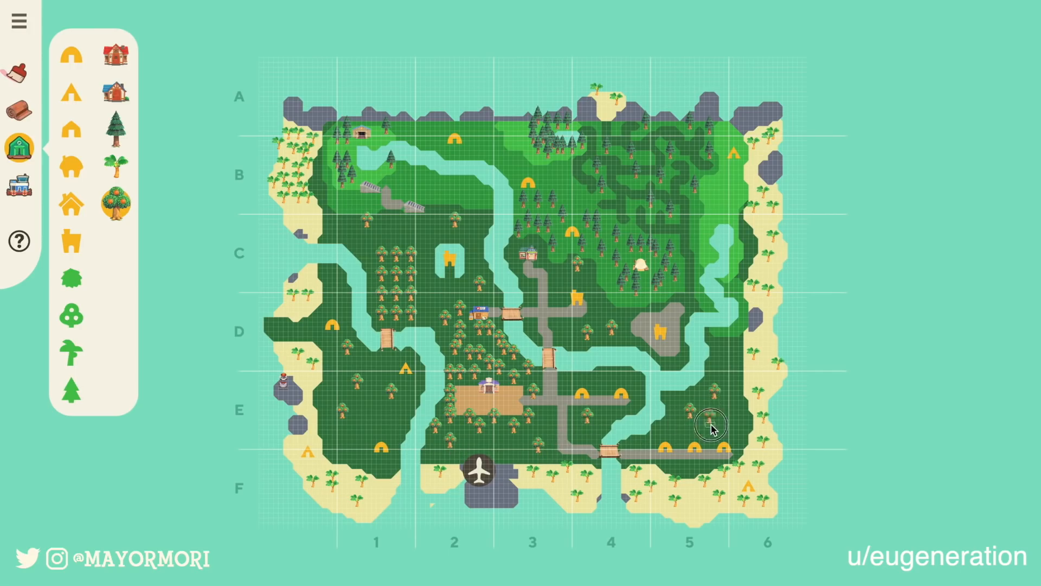
pyautogui.click(729, 355)
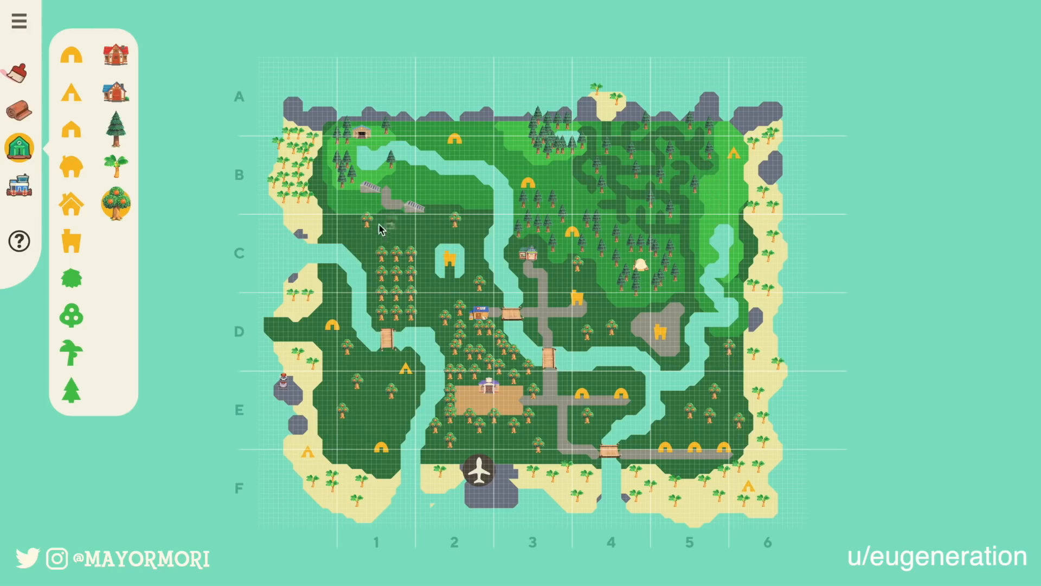
# Step: Add fruit trees on the B1–B2 terrace, in eastern C3 and on the terrace east of the stream in D6
pyautogui.click(348, 205)
pyautogui.click(410, 189)
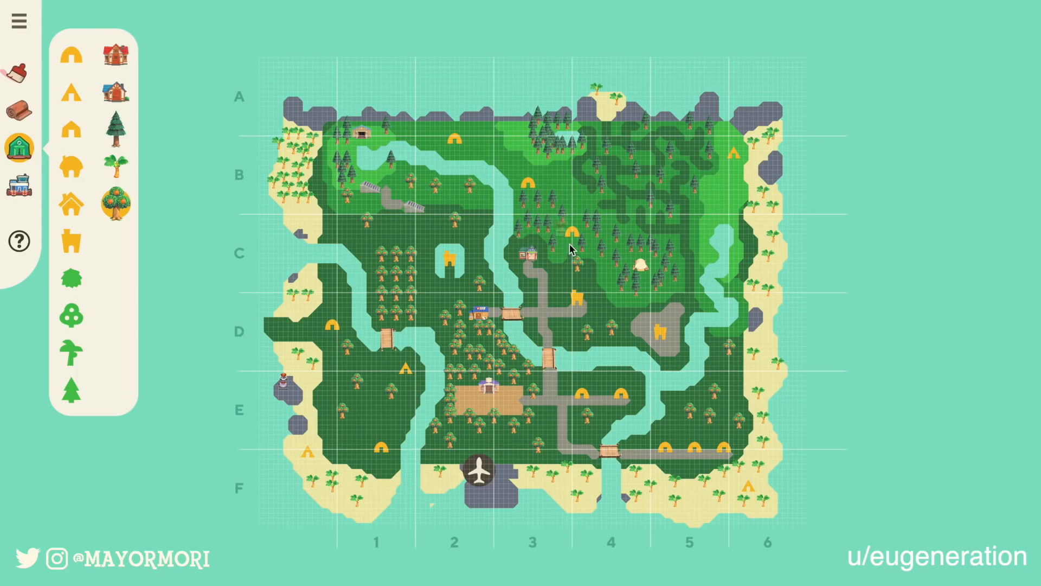
pyautogui.click(739, 326)
# Step: Place pine trees along the northern plateau in A2, B2 and B3
pyautogui.click(116, 128)
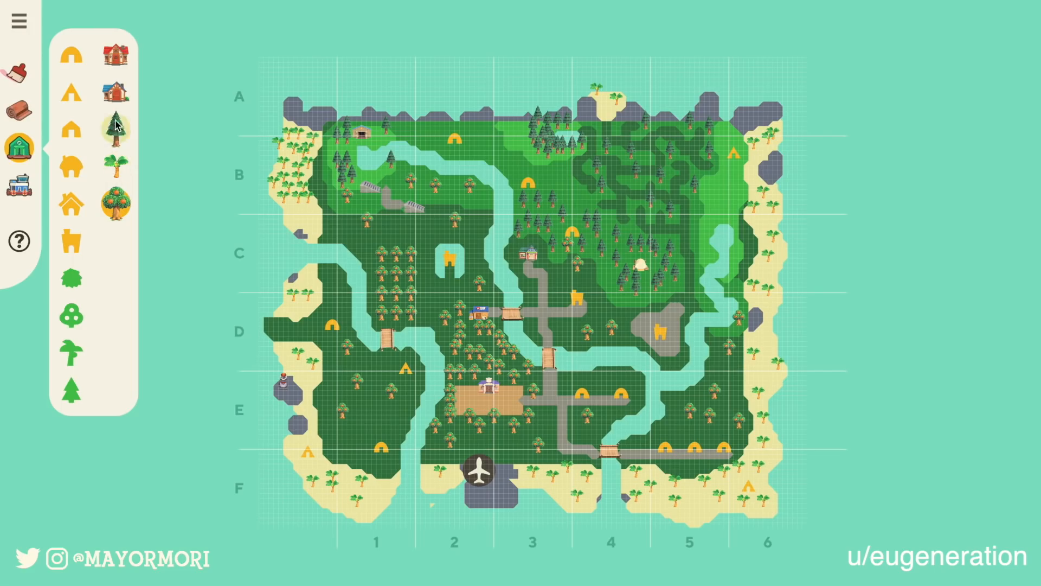
pyautogui.click(484, 136)
pyautogui.click(514, 161)
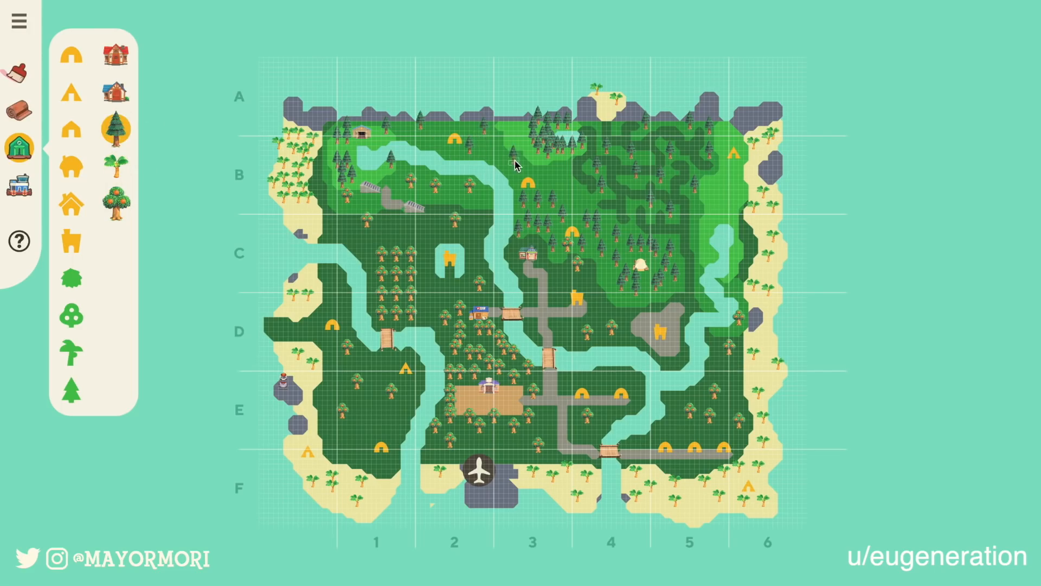
# Step: Scatter pine trees over the eastern highland in B5 and B6 and around the C5 pond, plus one in B3
pyautogui.click(728, 218)
pyautogui.click(739, 190)
pyautogui.click(724, 143)
pyautogui.click(562, 184)
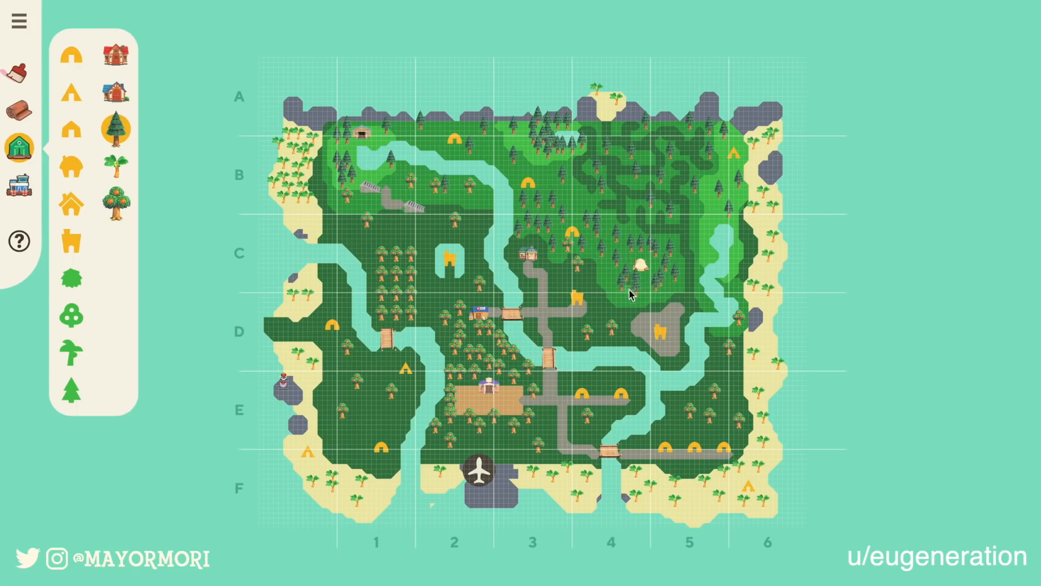
pyautogui.click(708, 258)
pyautogui.click(704, 225)
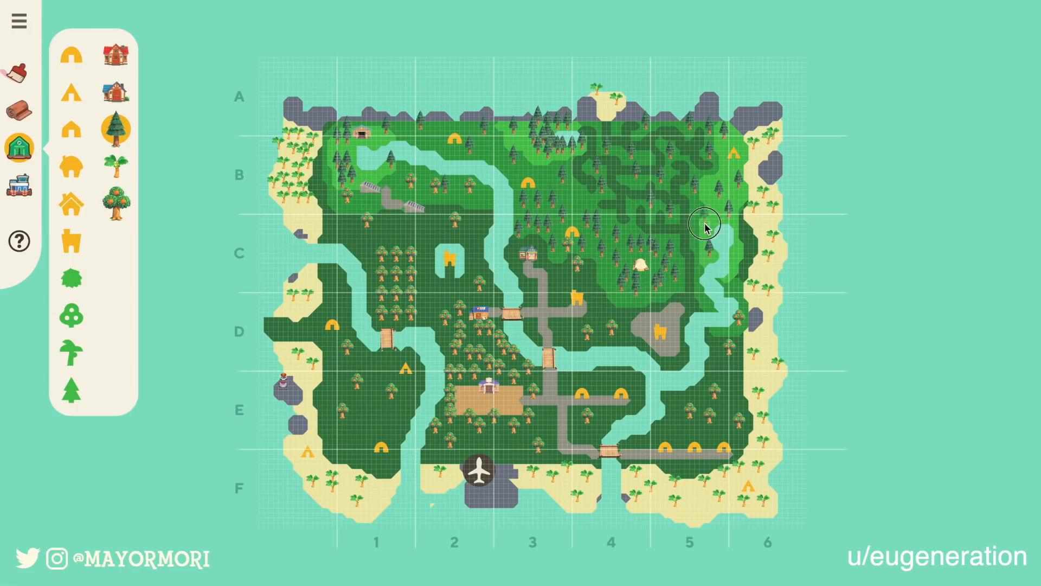
pyautogui.click(746, 259)
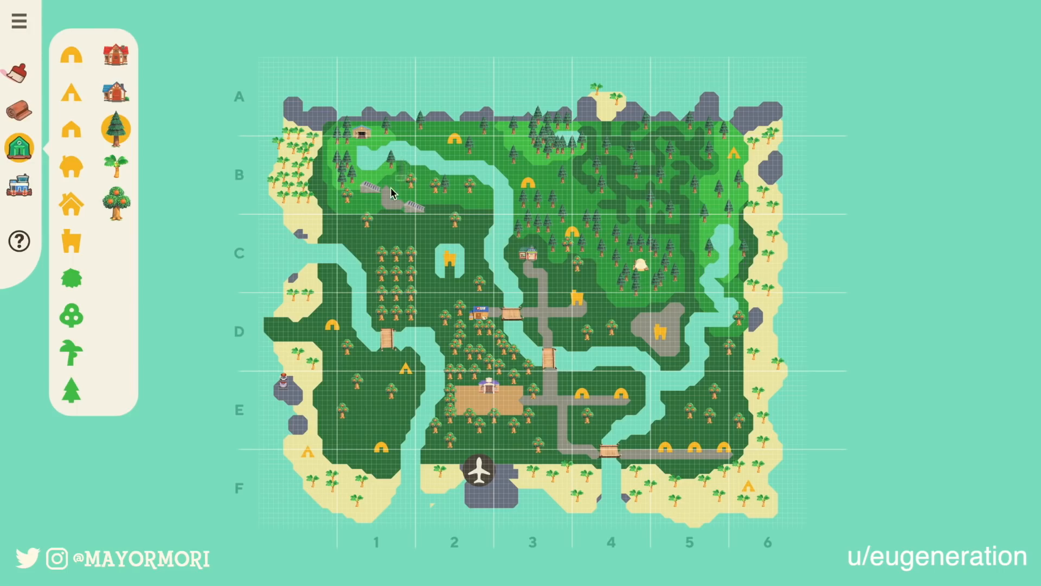
# Step: Add pine trees beside the B1 inclines, on the B2 plateau, around the orchard and moat, and in C3 and D4
pyautogui.click(372, 205)
pyautogui.click(389, 190)
pyautogui.click(429, 145)
pyautogui.click(441, 297)
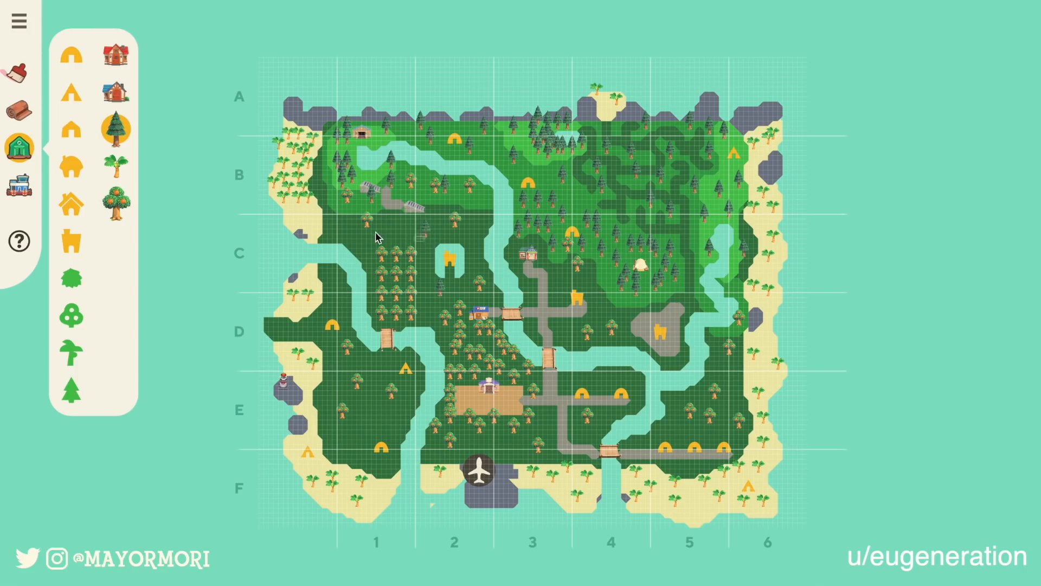
pyautogui.click(393, 239)
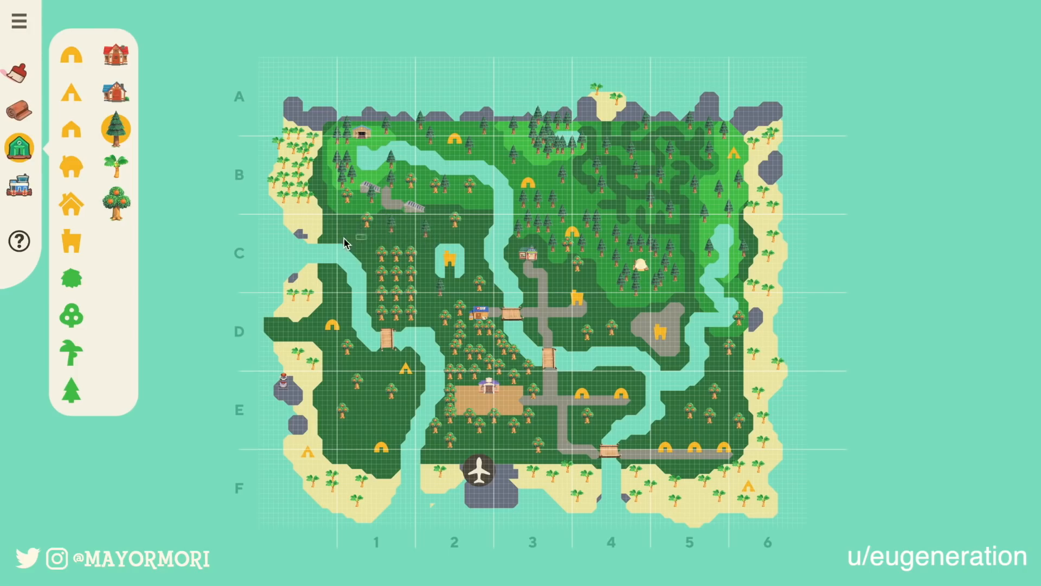
pyautogui.click(600, 314)
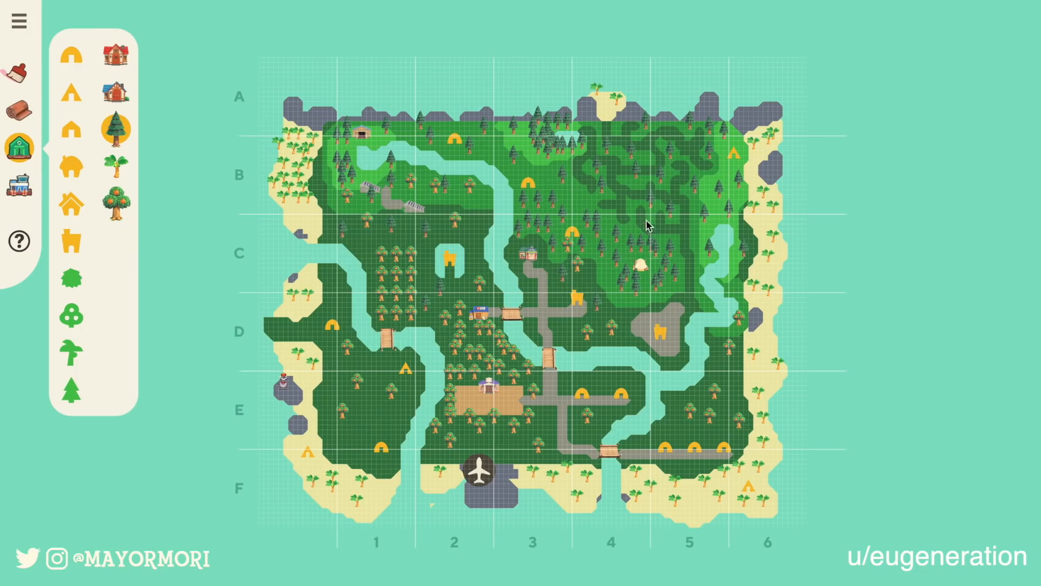